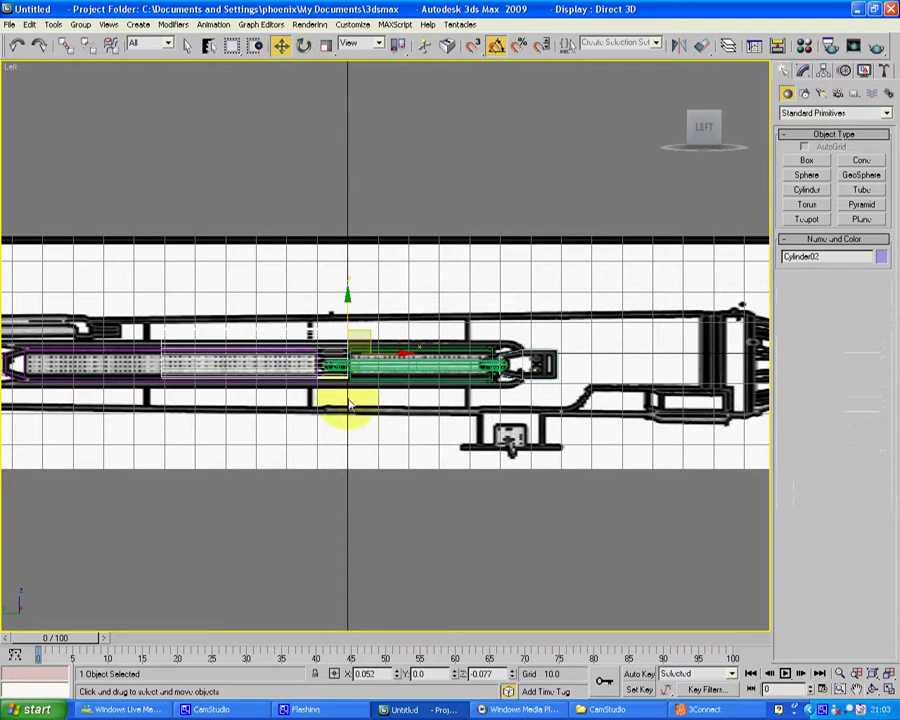
Move the cylinder along its length to the empty body section of the blueprint and convert it to Editable Poly.
left_click_drag(382, 335, 705, 385)
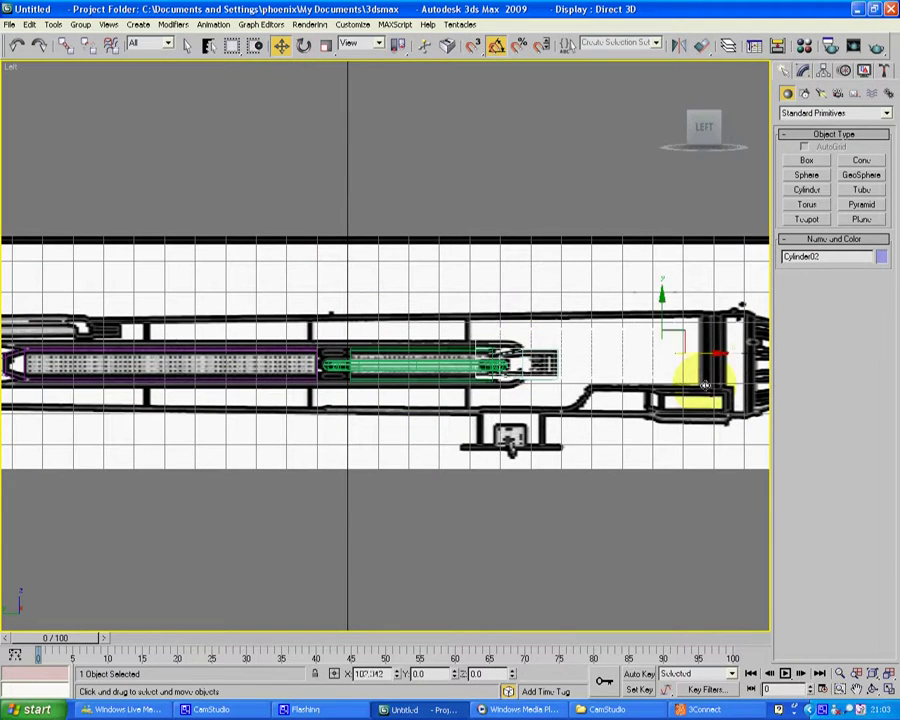
right_click(598, 343)
mouse_move(640, 474)
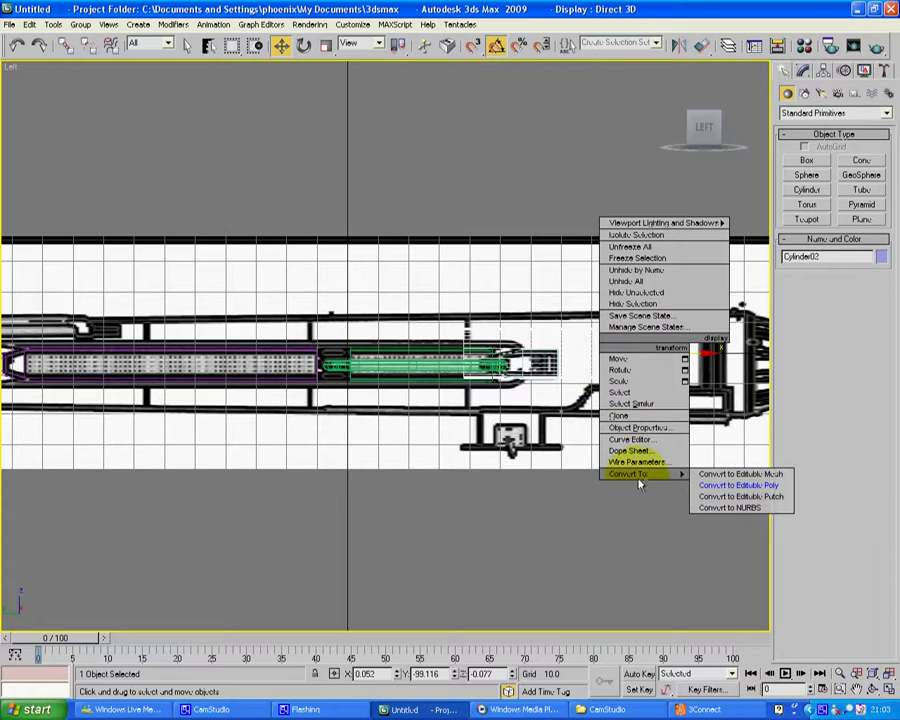
left_click(714, 486)
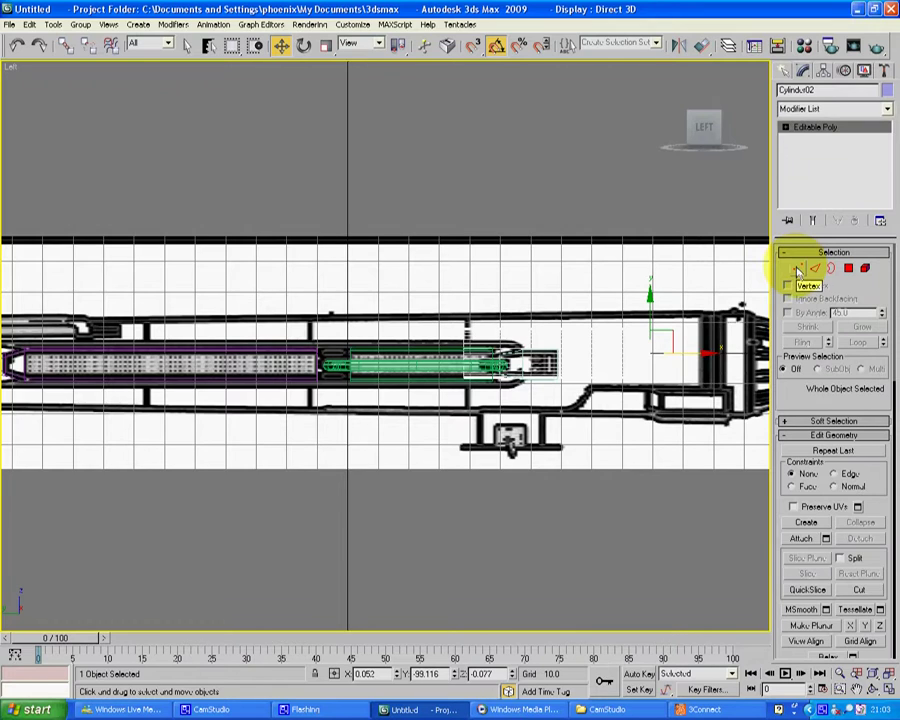
Scale and move all the cylinder's vertices so its diameter matches the blueprint body and its far end meets the dark vertical band.
left_click(798, 270)
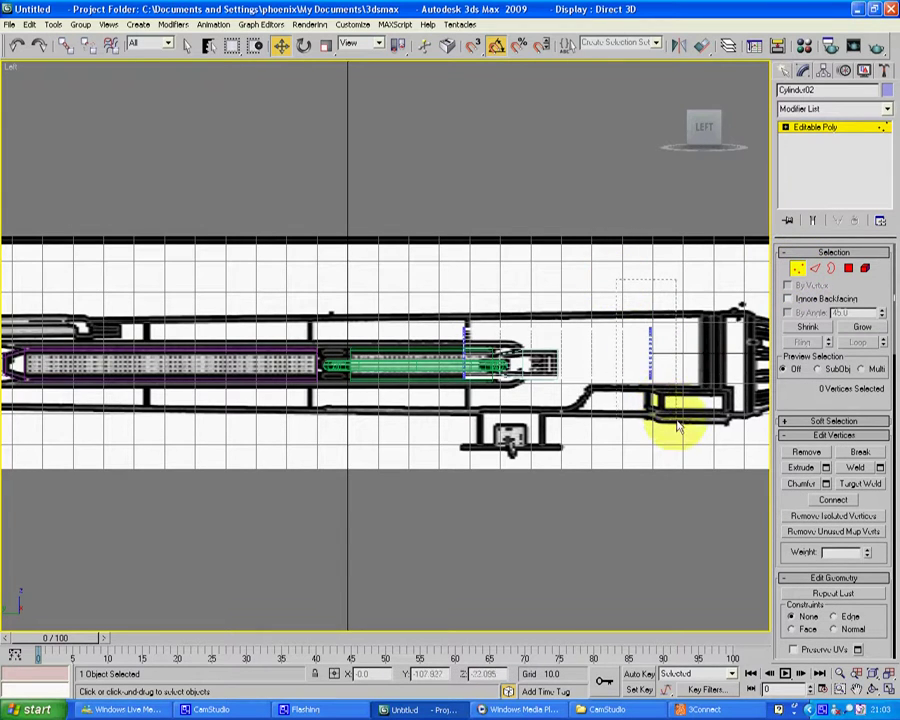
mouse_move(666, 416)
left_mouse_down()
mouse_move(455, 317)
mouse_move(453, 338)
mouse_move(681, 424)
left_mouse_up()
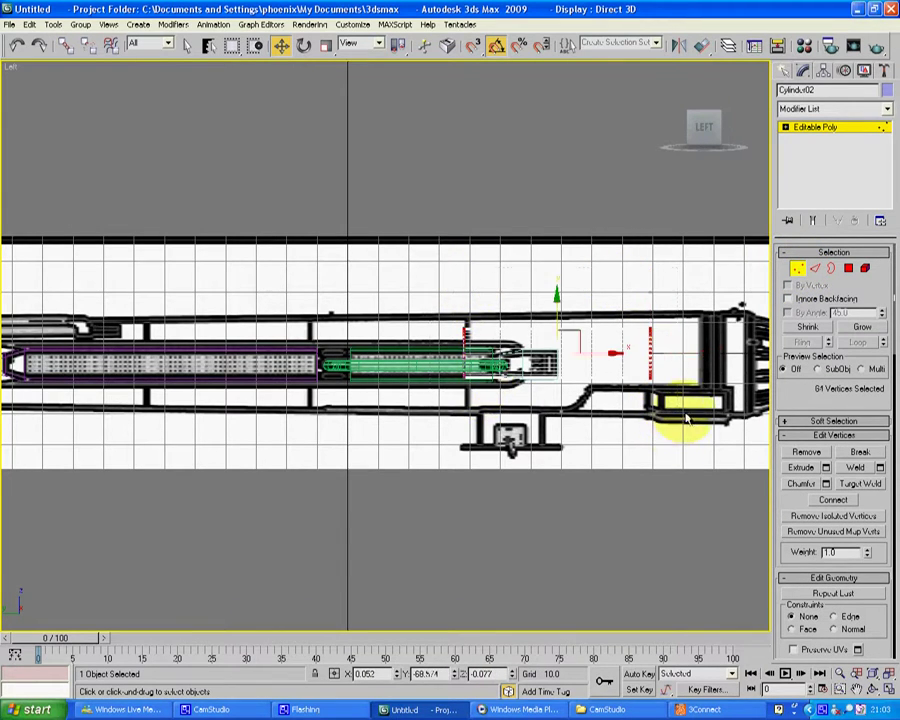
left_click(326, 45)
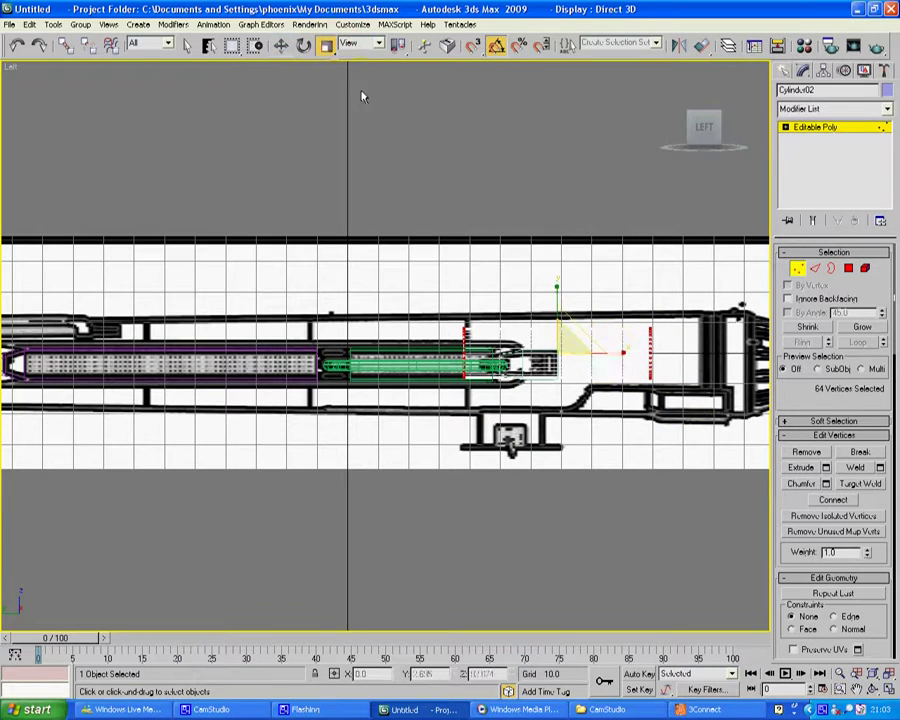
left_click_drag(562, 328, 536, 274)
left_click(281, 45)
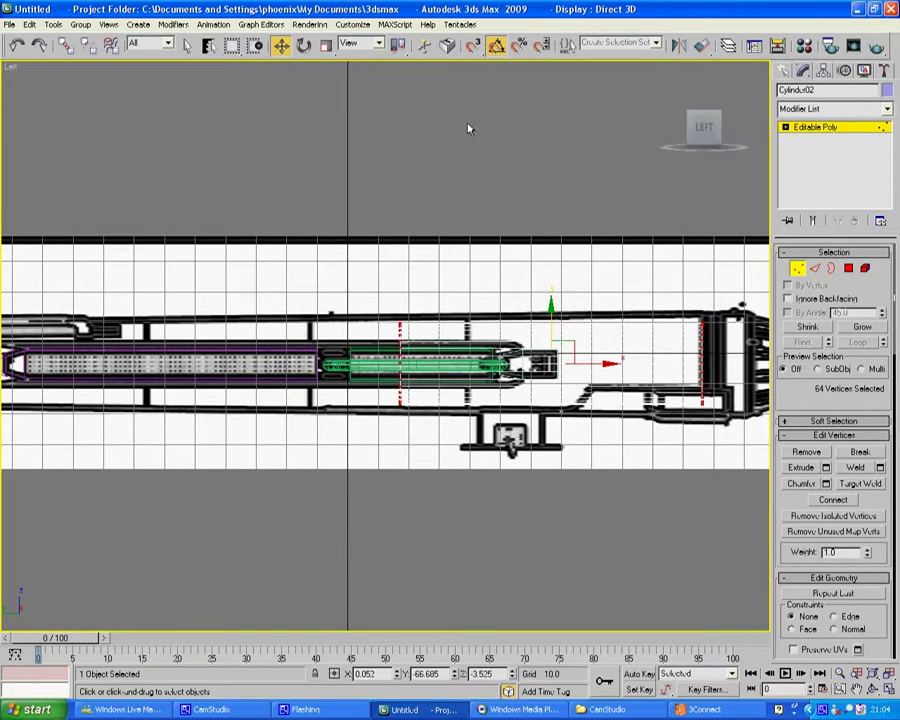
left_click(326, 45)
left_click_drag(558, 352, 529, 349)
left_click(281, 45)
left_click(327, 46)
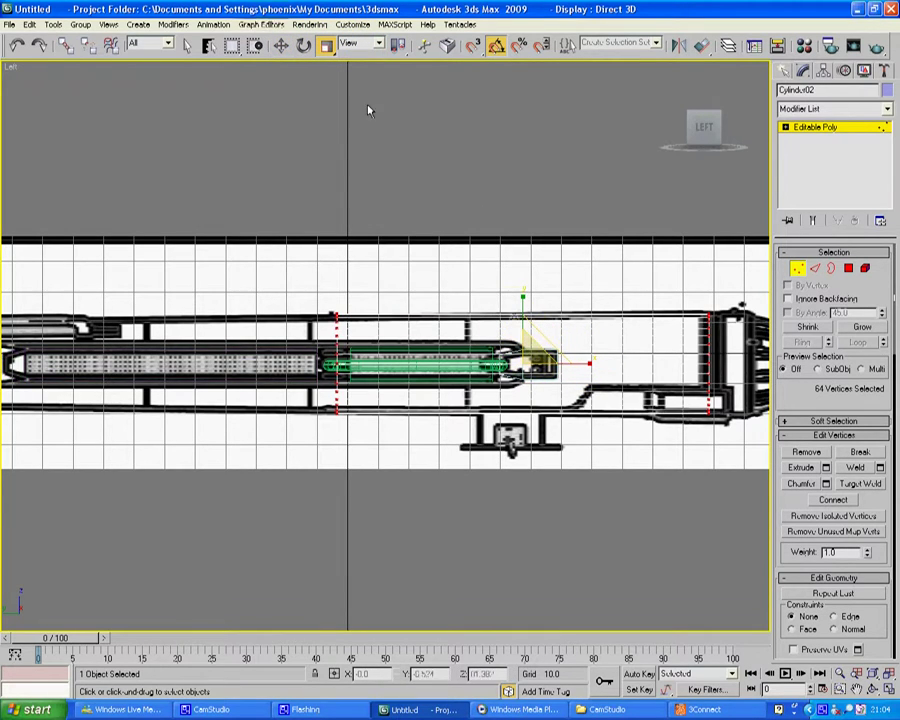
left_click(281, 46)
left_click_drag(562, 358, 558, 360)
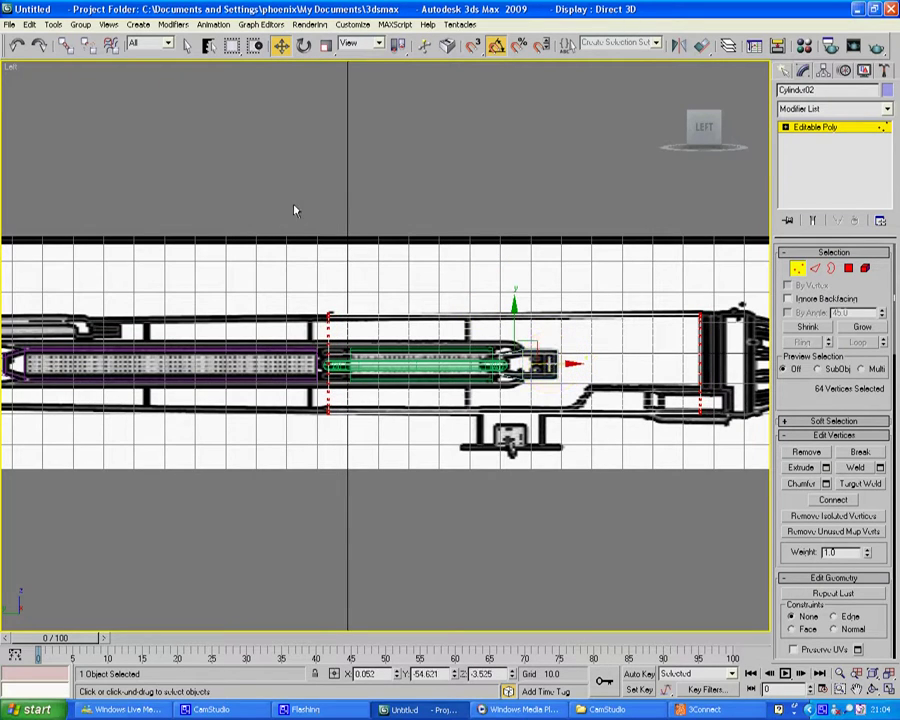
Move the cylinder's opposite end vertices to the base of the blueprint's slanted tip and scale them to the body height there.
left_click_drag(311, 281, 366, 466)
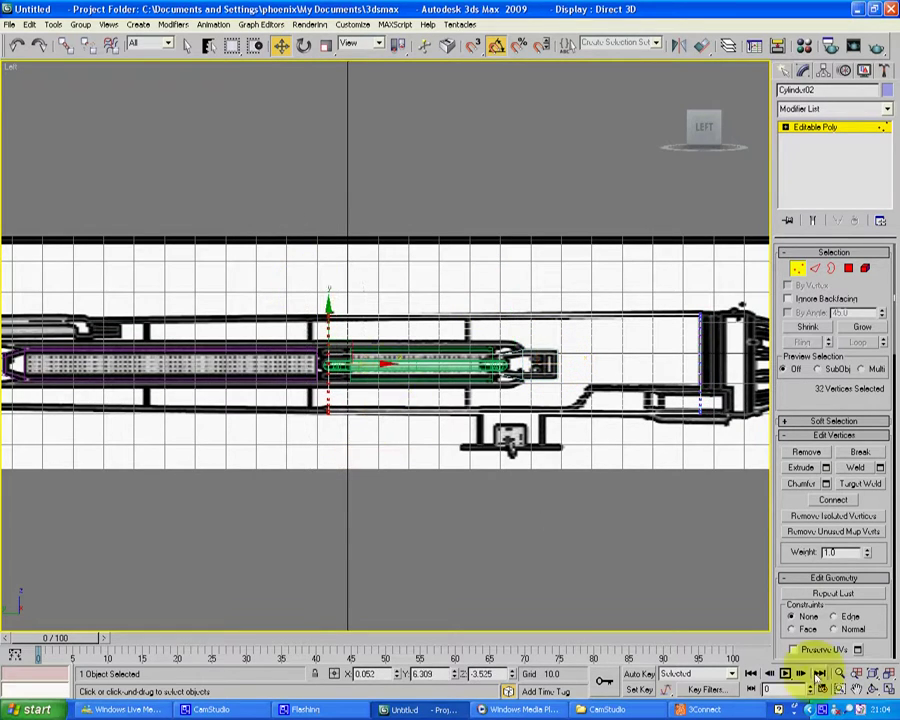
left_click(857, 689)
left_click_drag(510, 444, 699, 446)
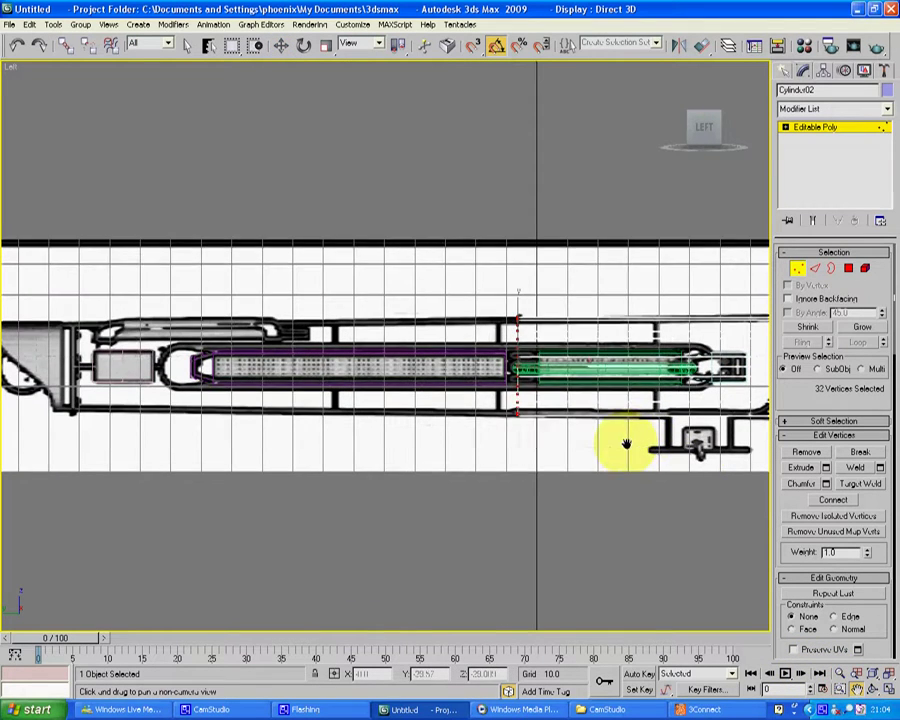
right_click(520, 430)
left_click_drag(556, 366, 102, 391)
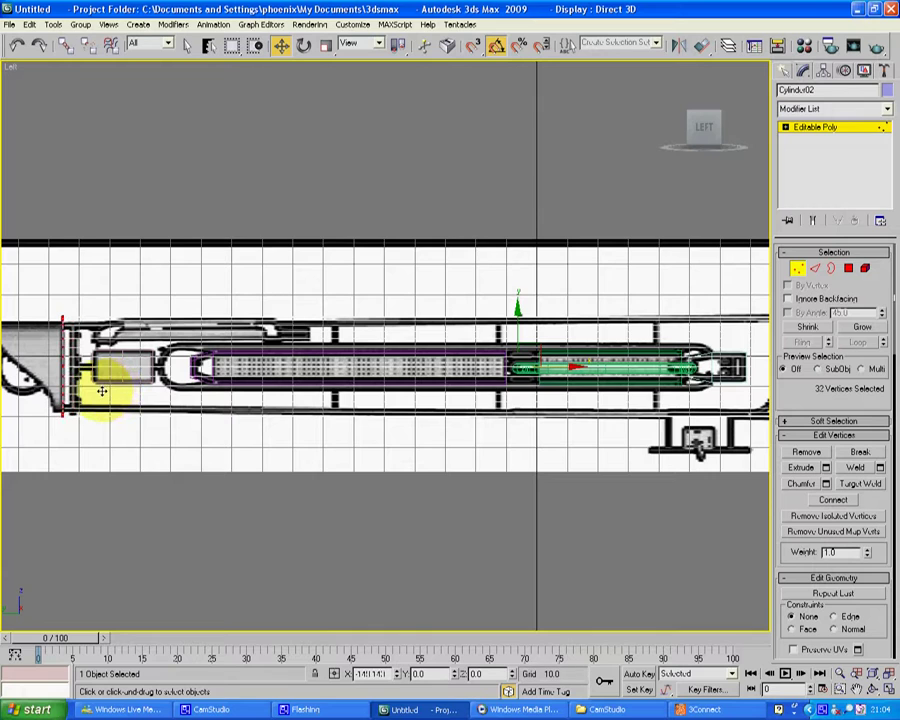
left_click(326, 45)
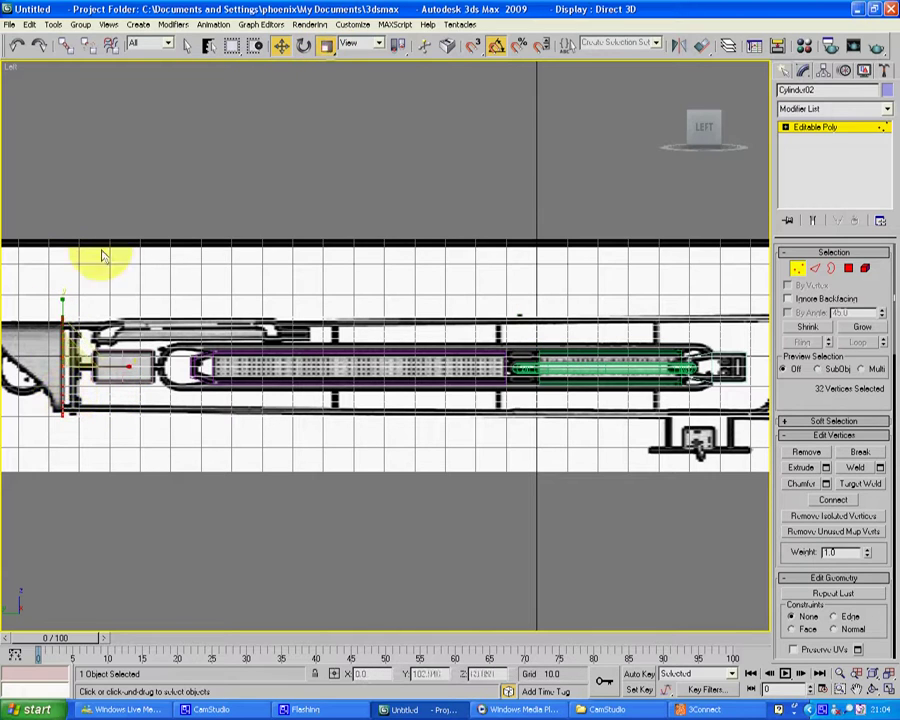
left_click_drag(77, 355, 77, 365)
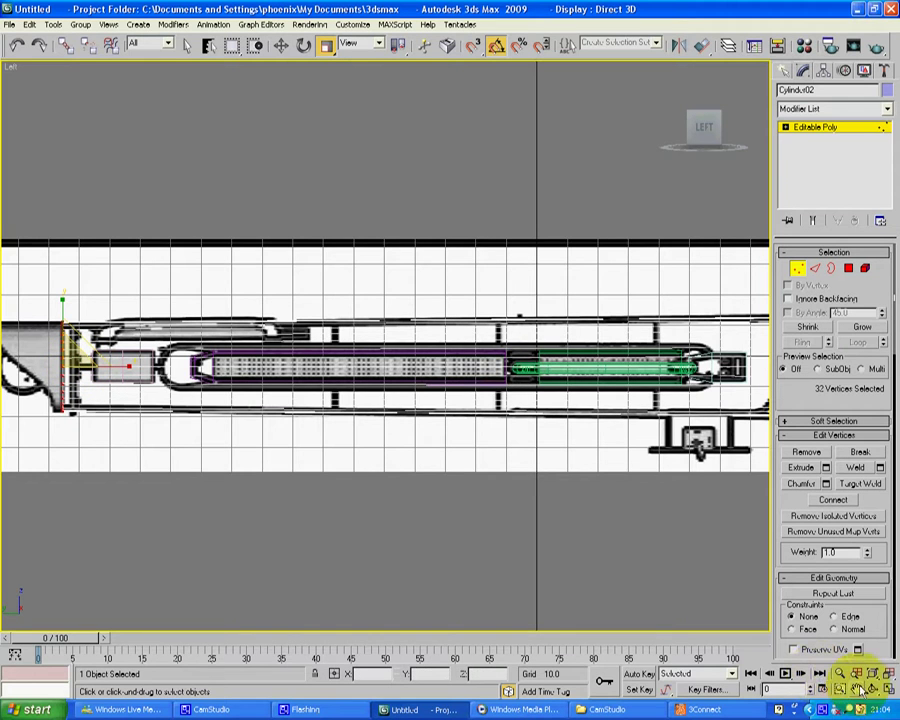
Extrude the cylinder's end cap polygon at the slanted tip by 24.2 as a group to reach the tip's outermost point.
left_click(889, 690)
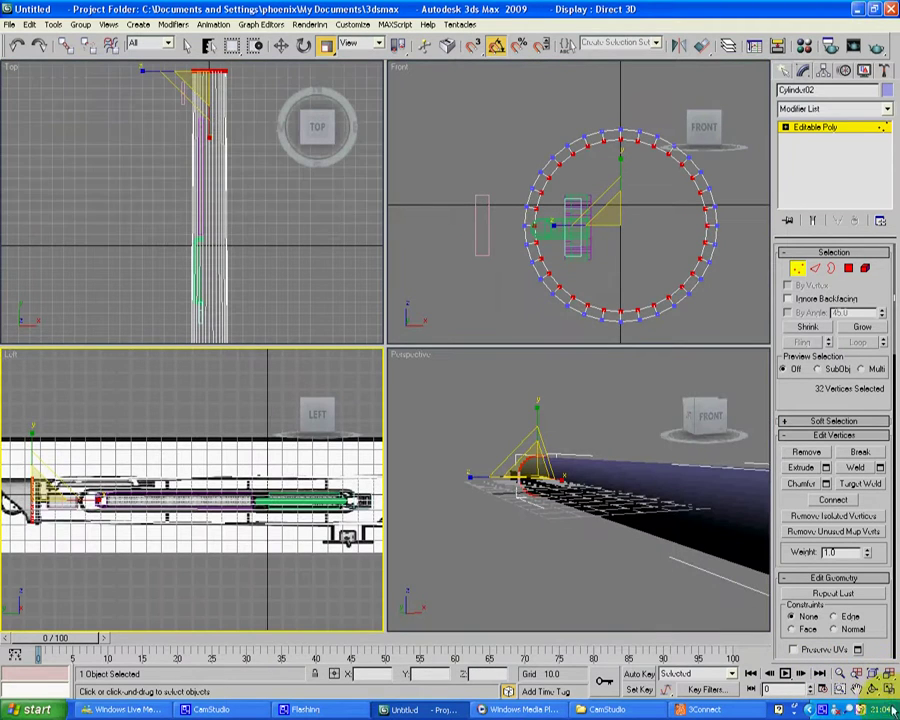
left_click(873, 691)
left_click_drag(617, 518, 729, 511)
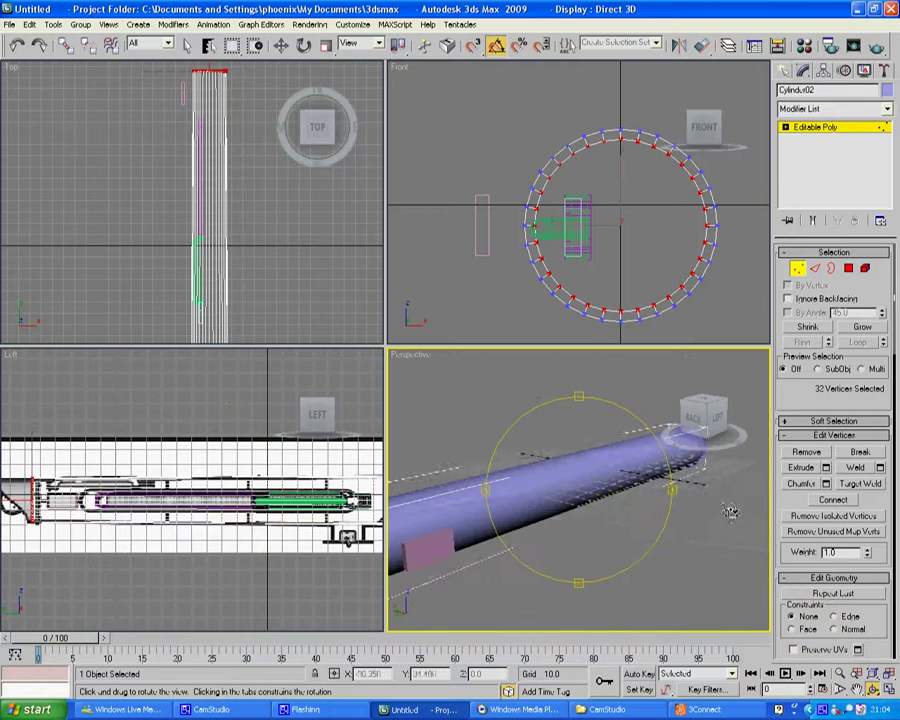
scroll(645, 471, "down", 3)
left_click_drag(500, 520, 522, 512)
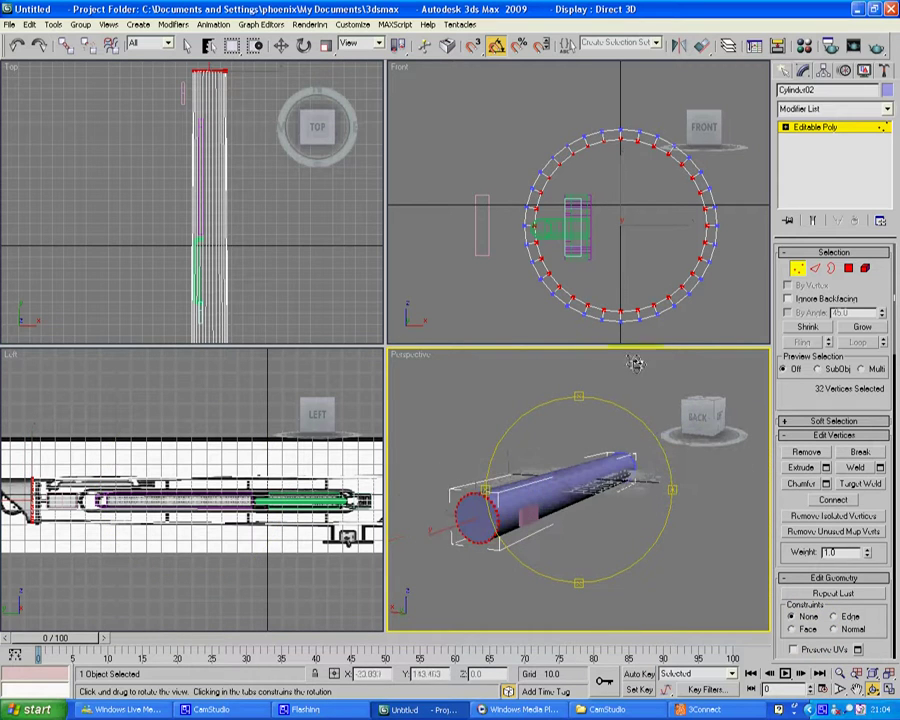
left_click(848, 270)
left_click(480, 515)
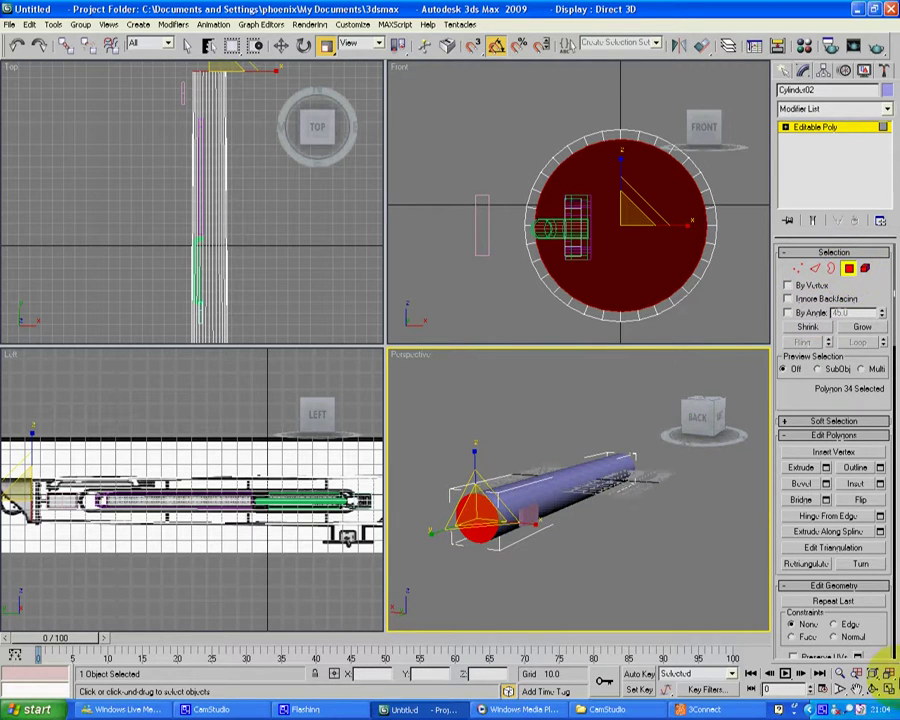
left_click(857, 689)
left_click_drag(230, 520, 395, 523)
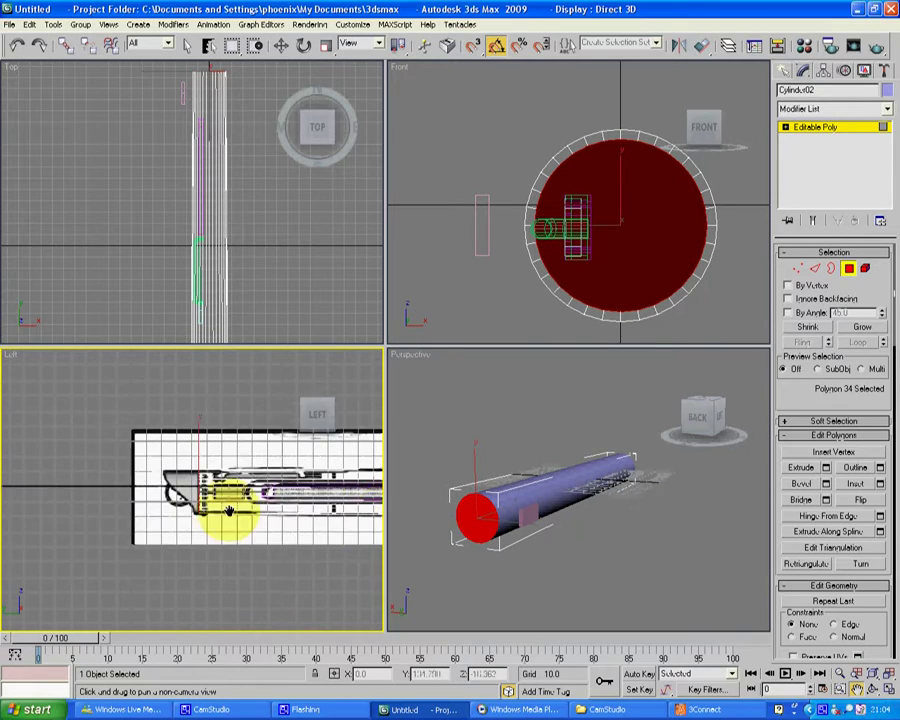
scroll(229, 516, "up", 3)
scroll(218, 505, "up", 3)
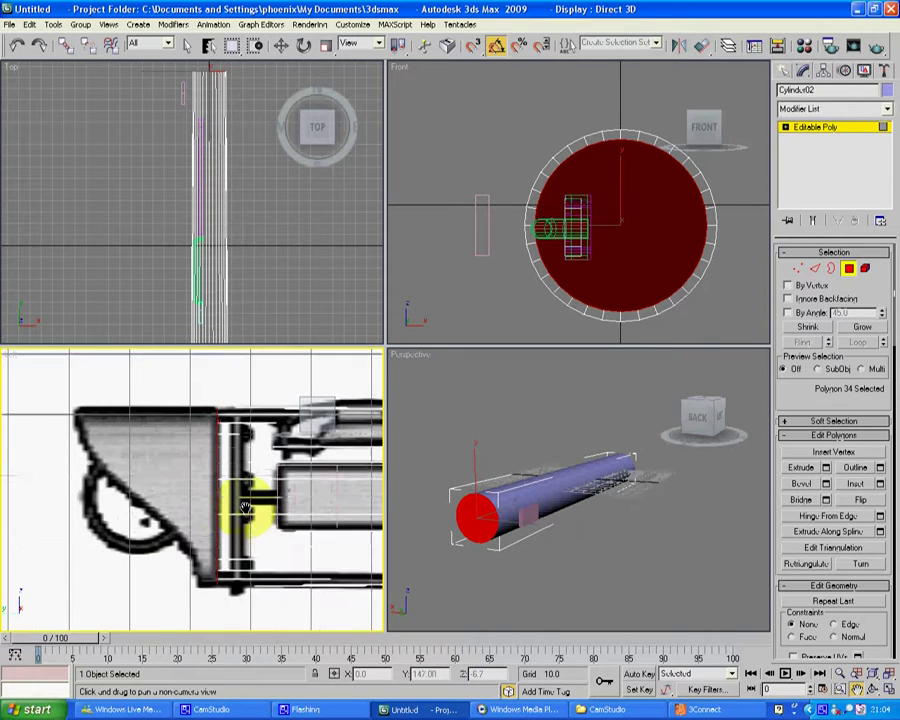
left_click(826, 468)
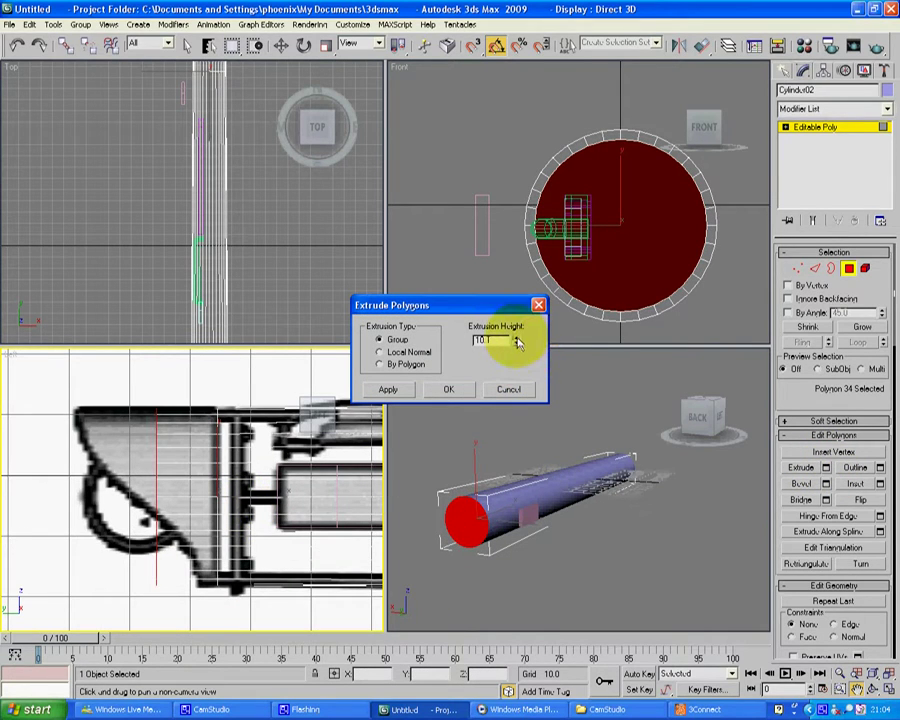
left_click_drag(517, 342, 500, 238)
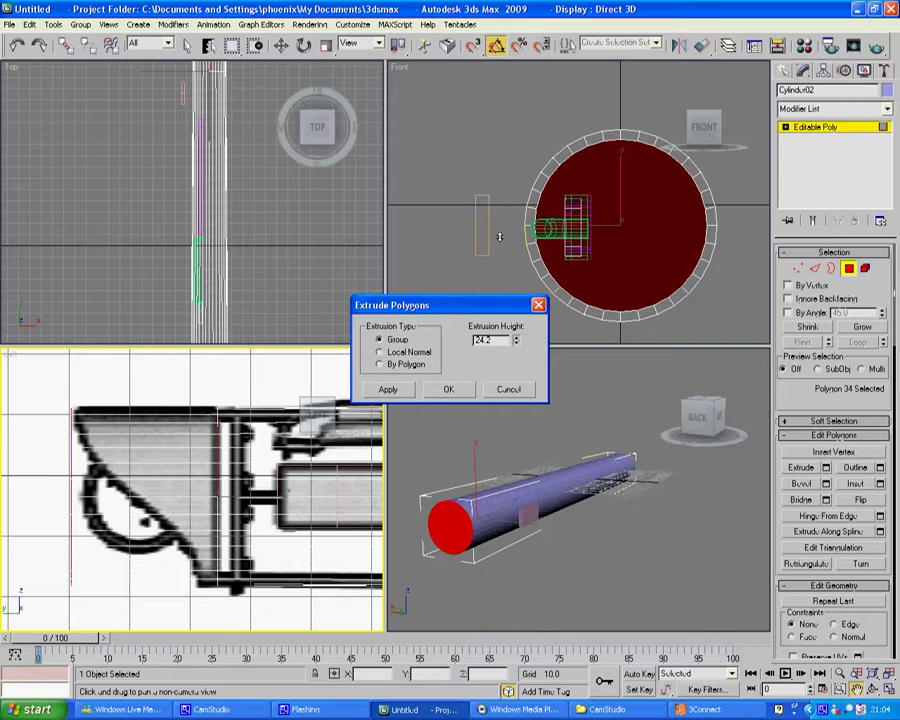
left_click(448, 389)
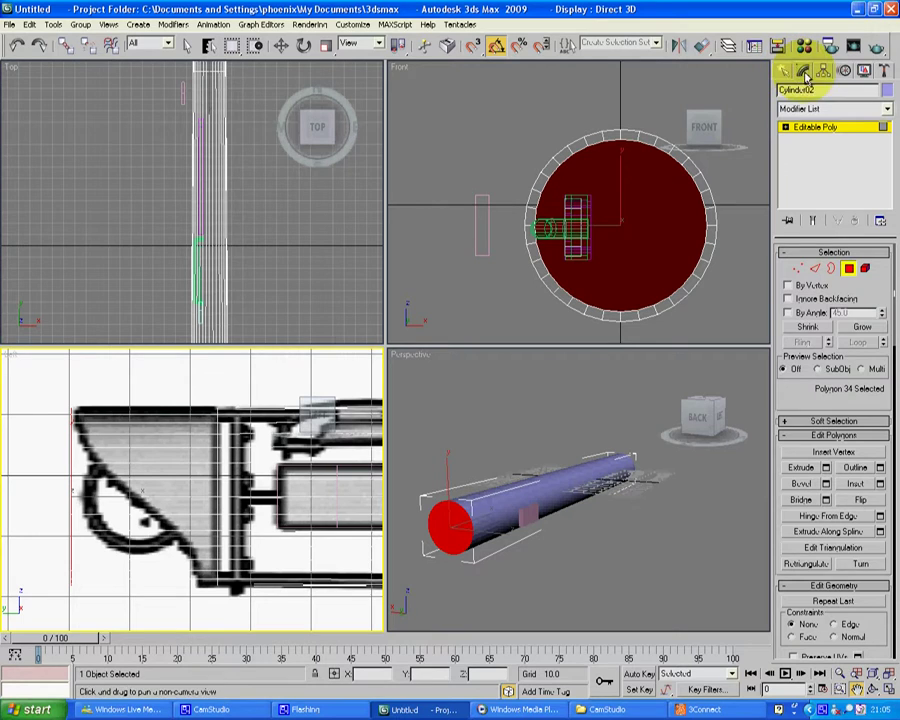
Draw a closed line in the Left view that follows the tip's slanted curve and loops around outside the cylinder's end.
left_click(786, 72)
key("r")
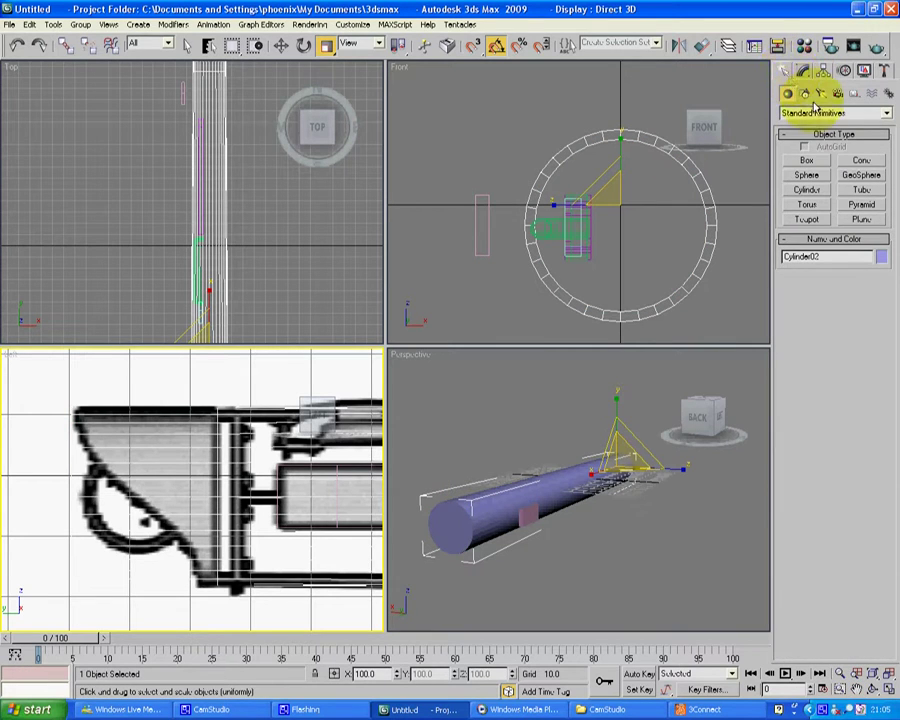
left_click(806, 94)
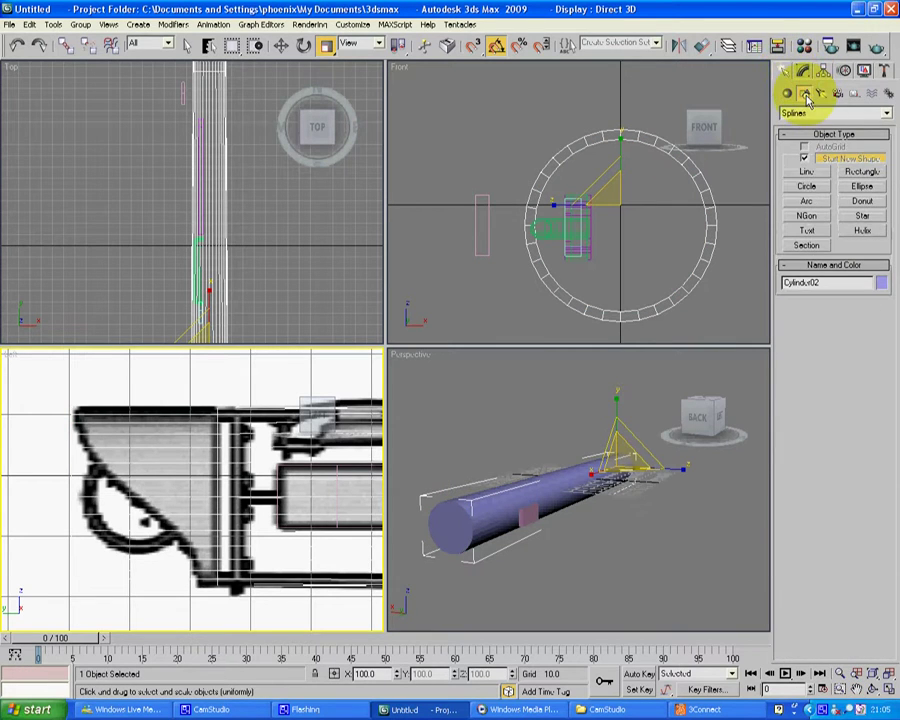
left_click(808, 173)
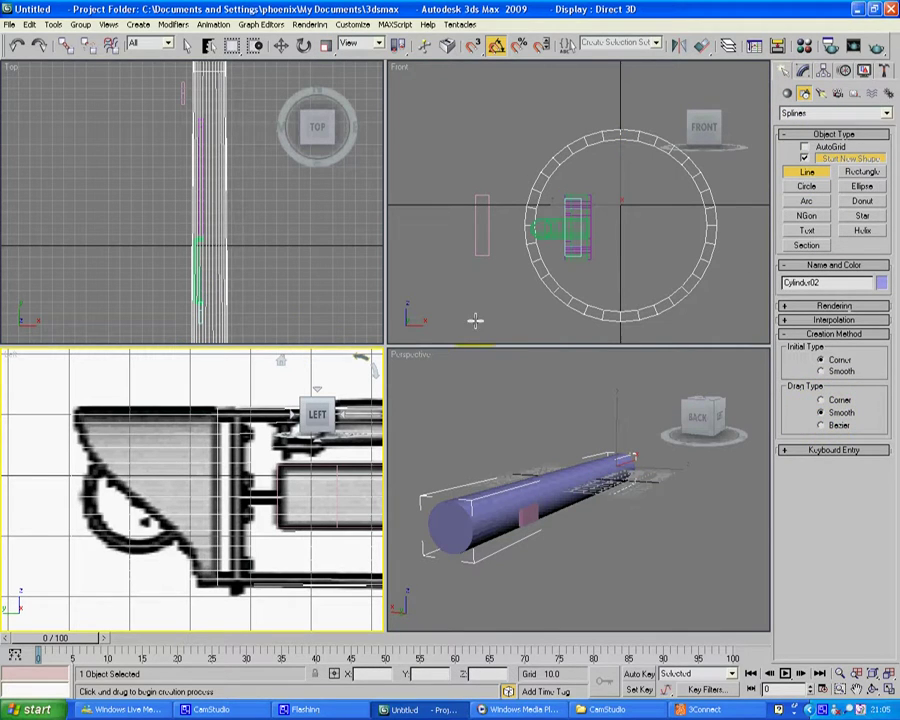
left_click(207, 548)
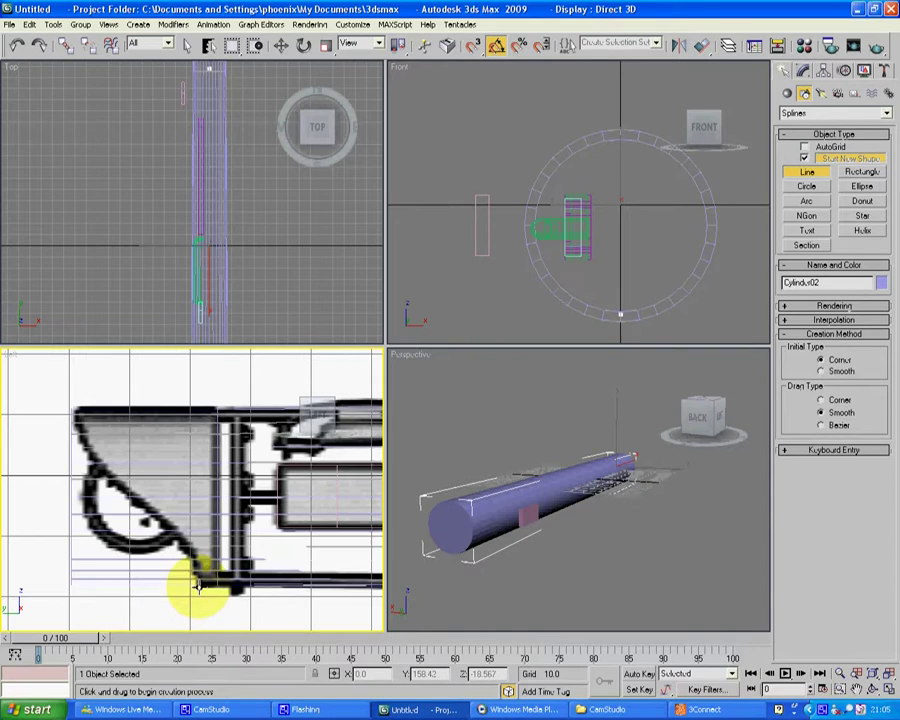
left_click(191, 582)
left_click(184, 543)
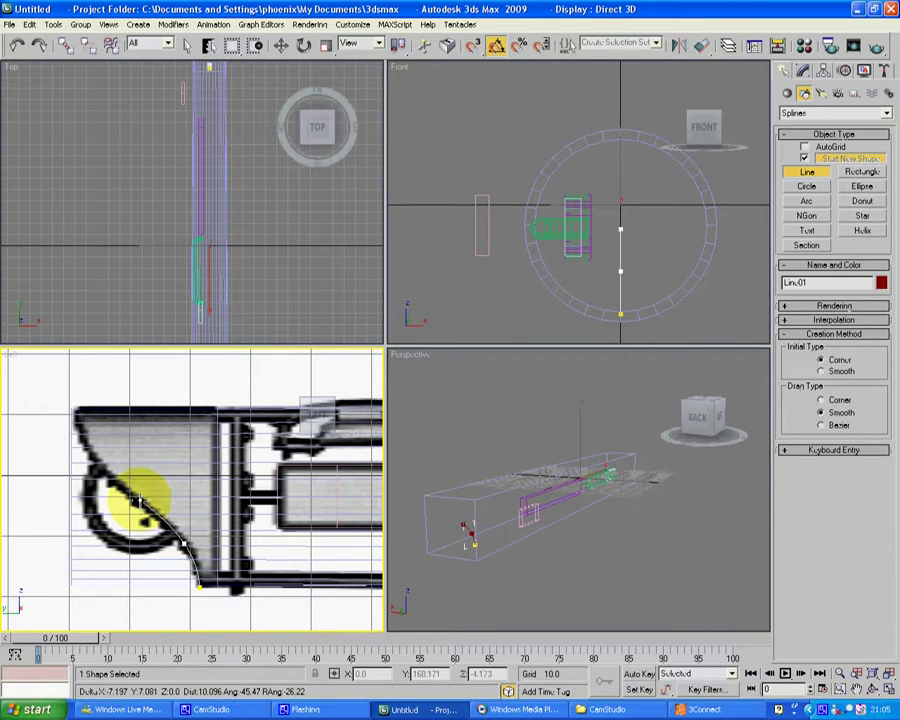
left_click(140, 500)
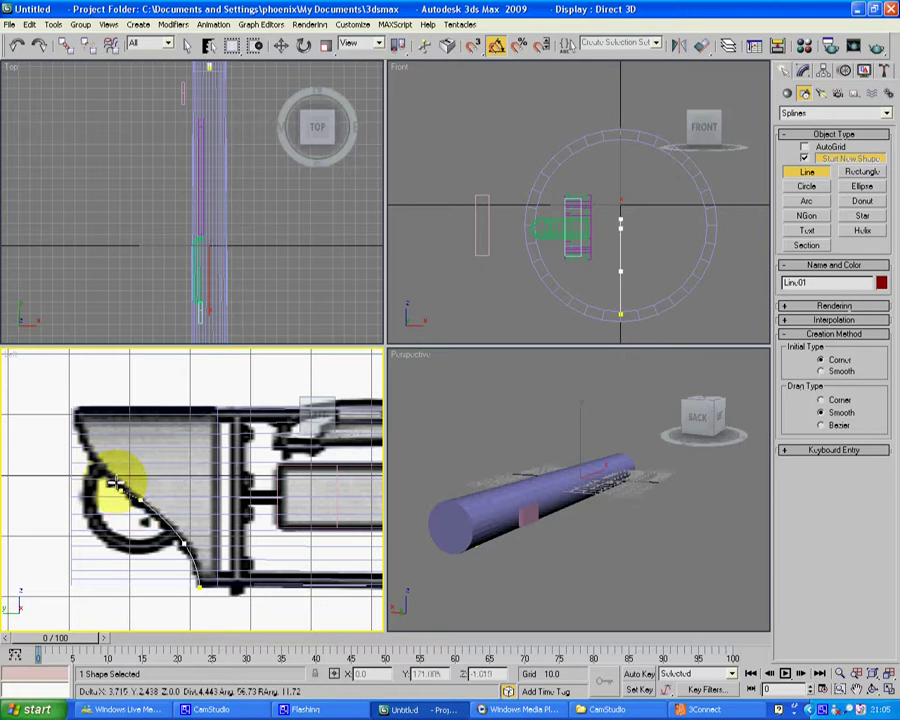
left_click(100, 465)
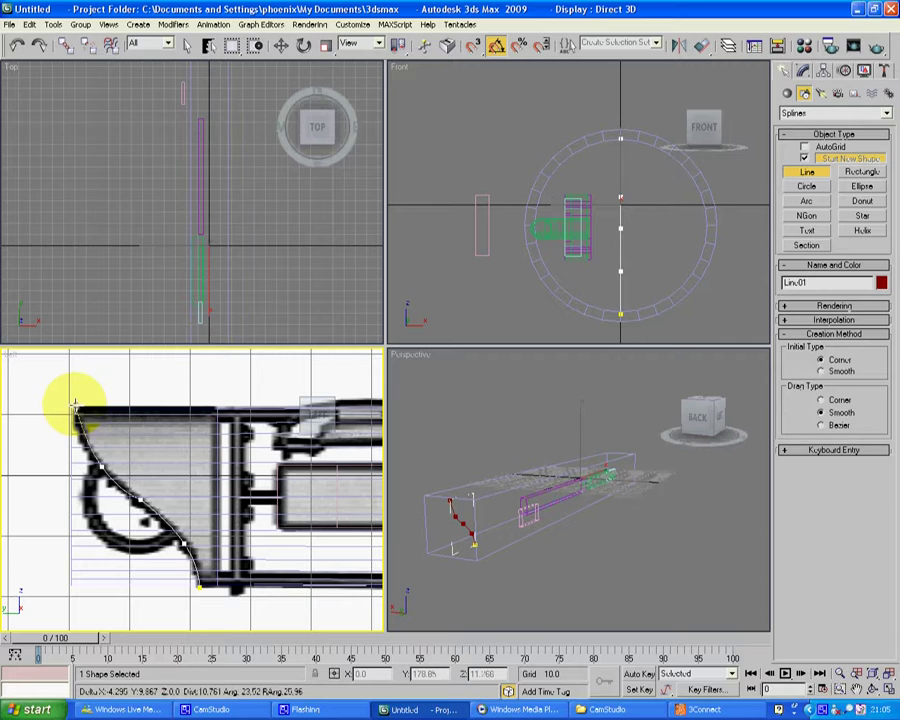
left_click(74, 402)
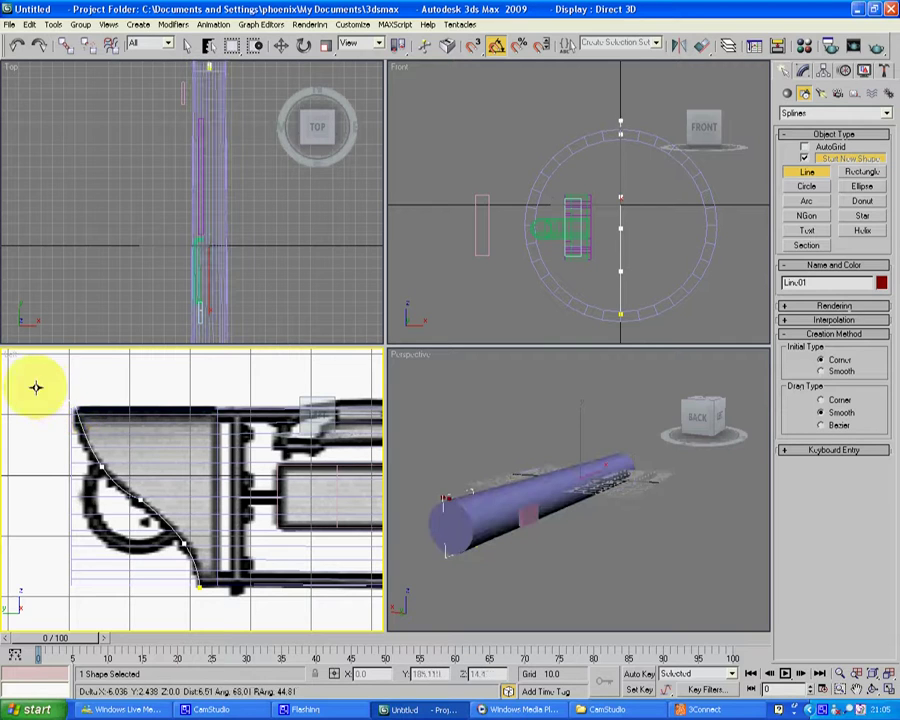
left_click(36, 389)
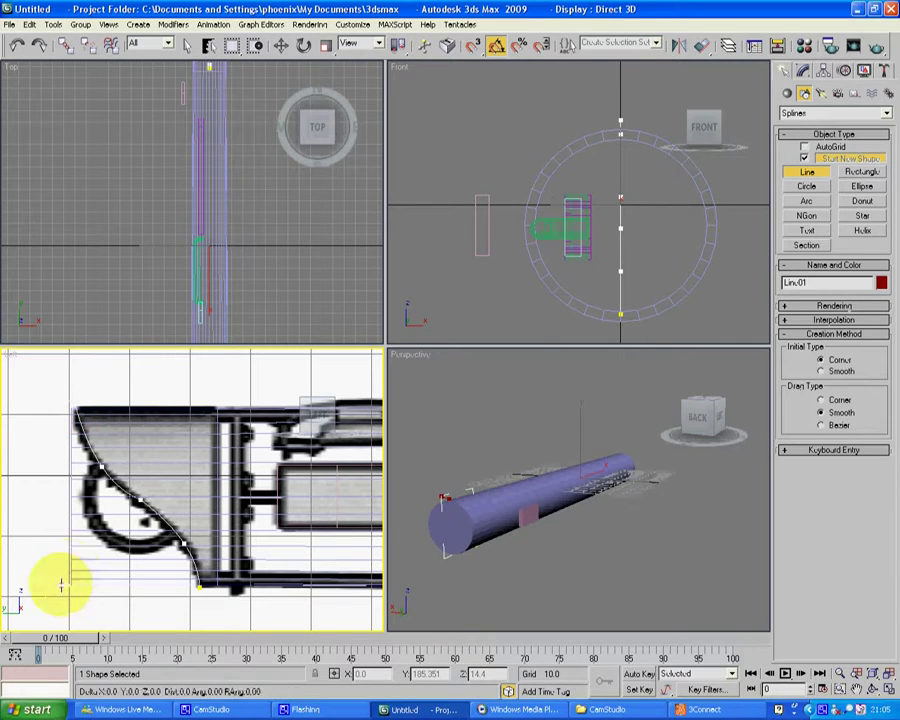
left_click(198, 592)
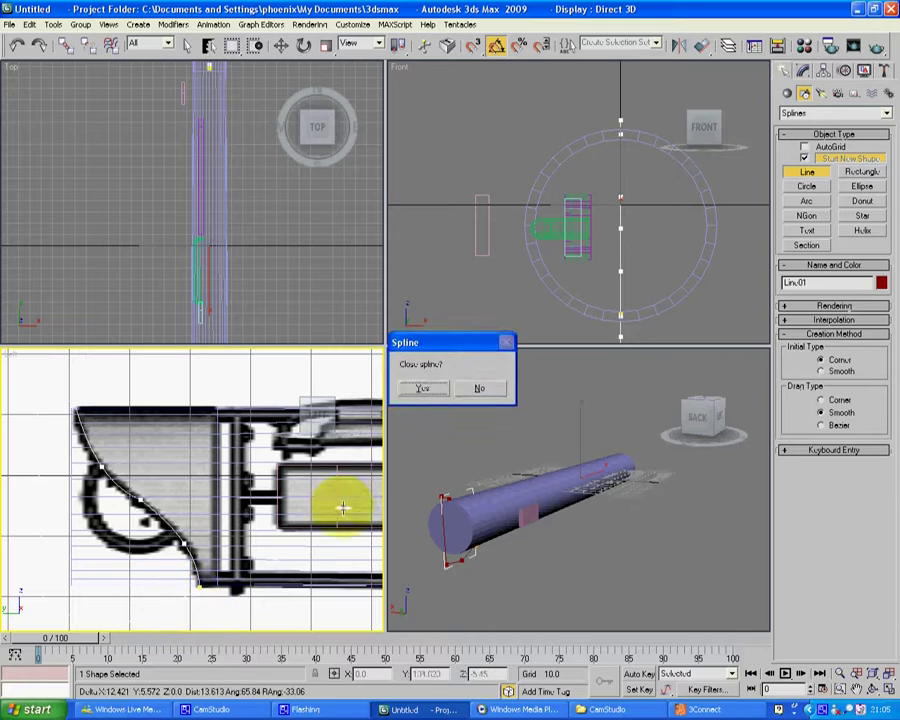
left_click(423, 389)
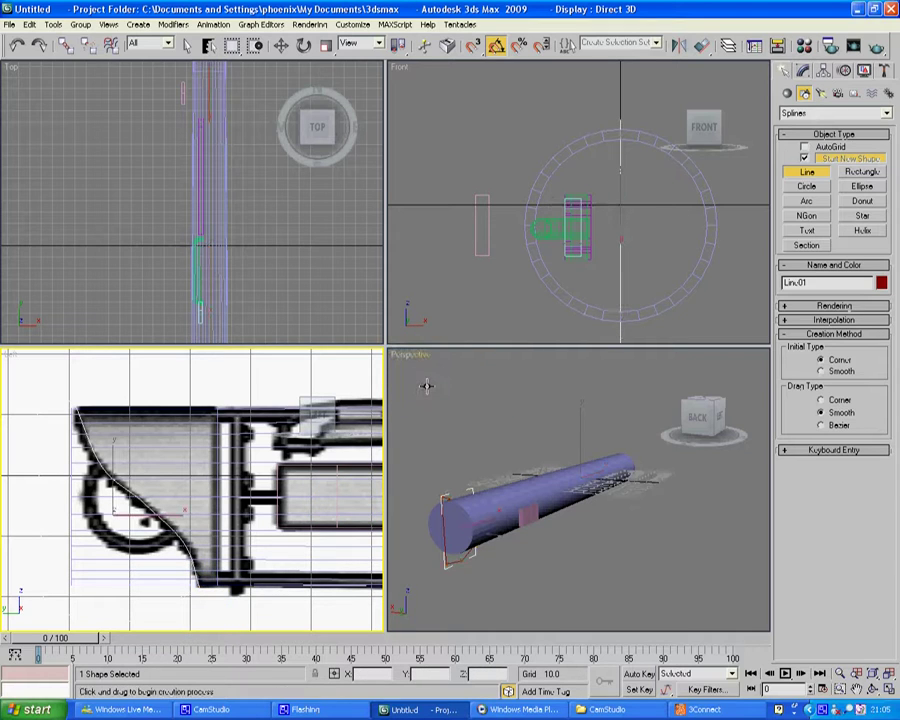
Apply an Extrude modifier to the closed tip outline with an amount of 129.0.
left_click(173, 24)
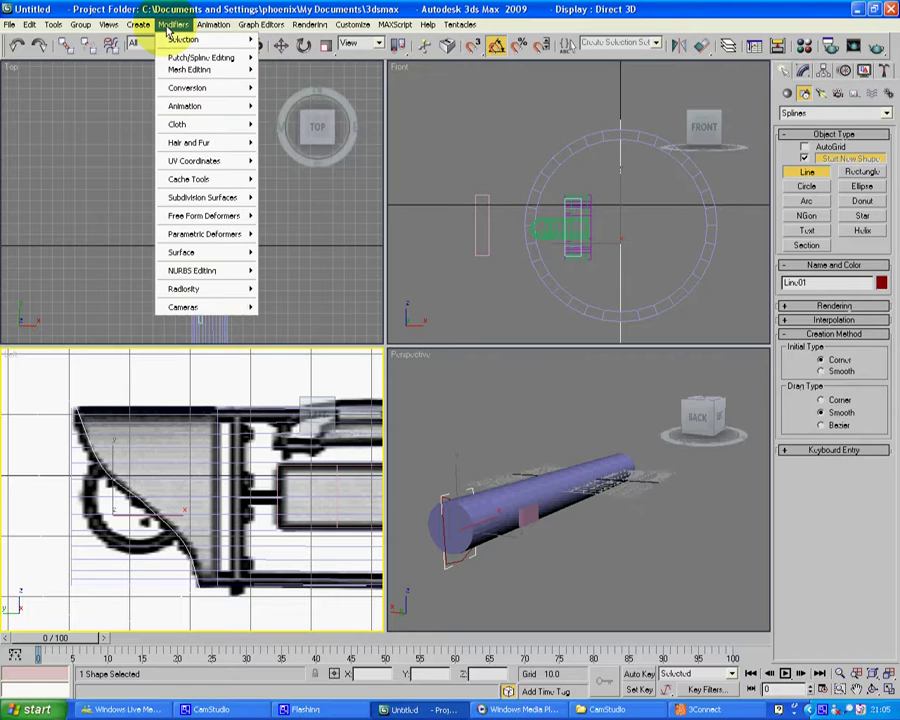
mouse_move(205, 70)
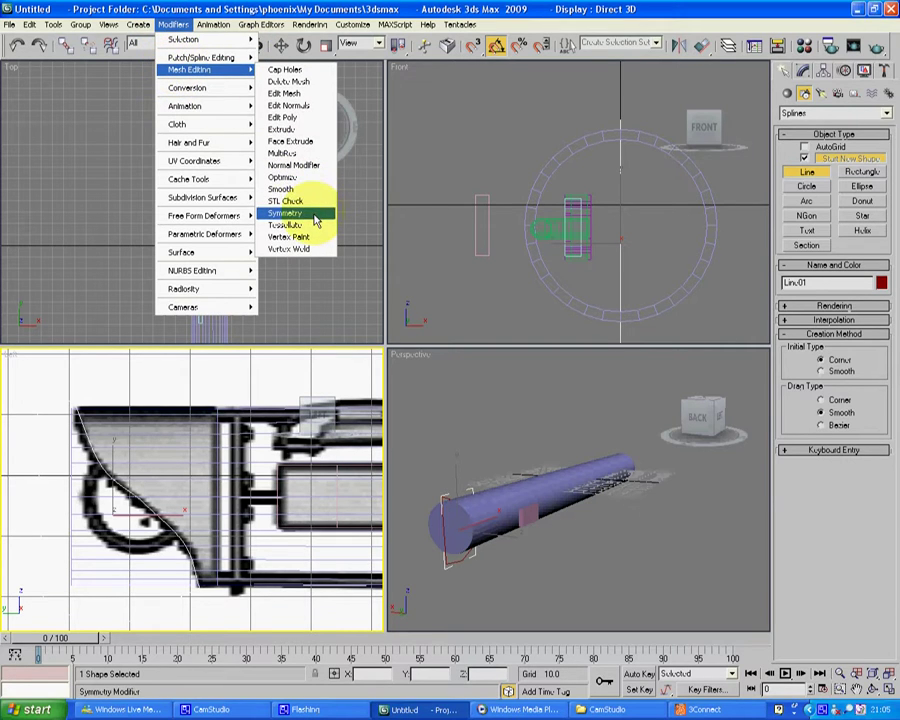
left_click(281, 129)
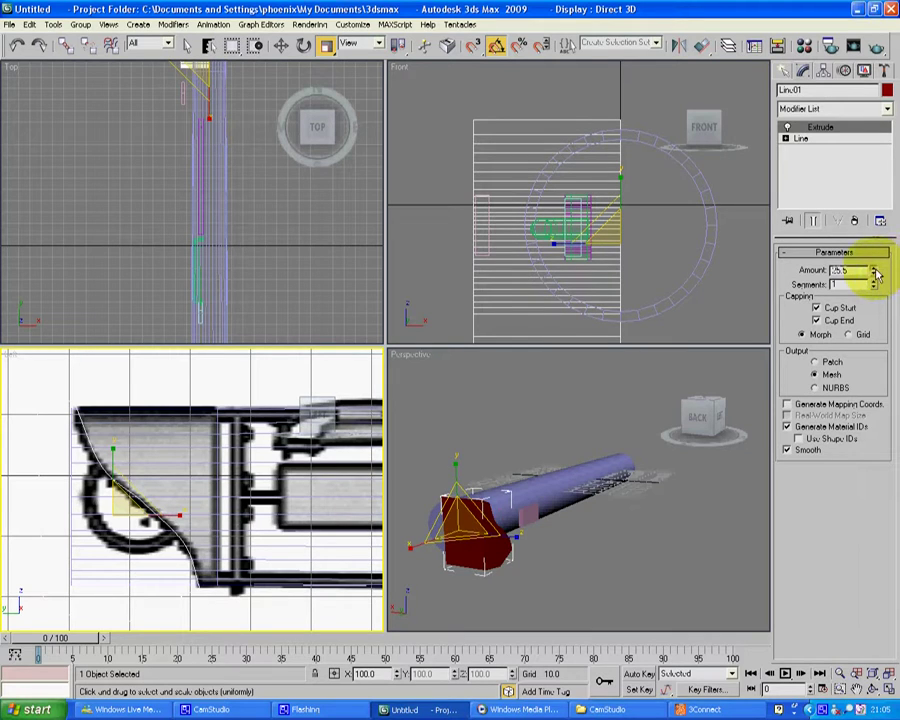
left_click_drag(876, 274, 446, 44)
Move the extruded outline sideways in the Front view to about X 39.4 so it spans the cylinder's full width.
left_click(281, 45)
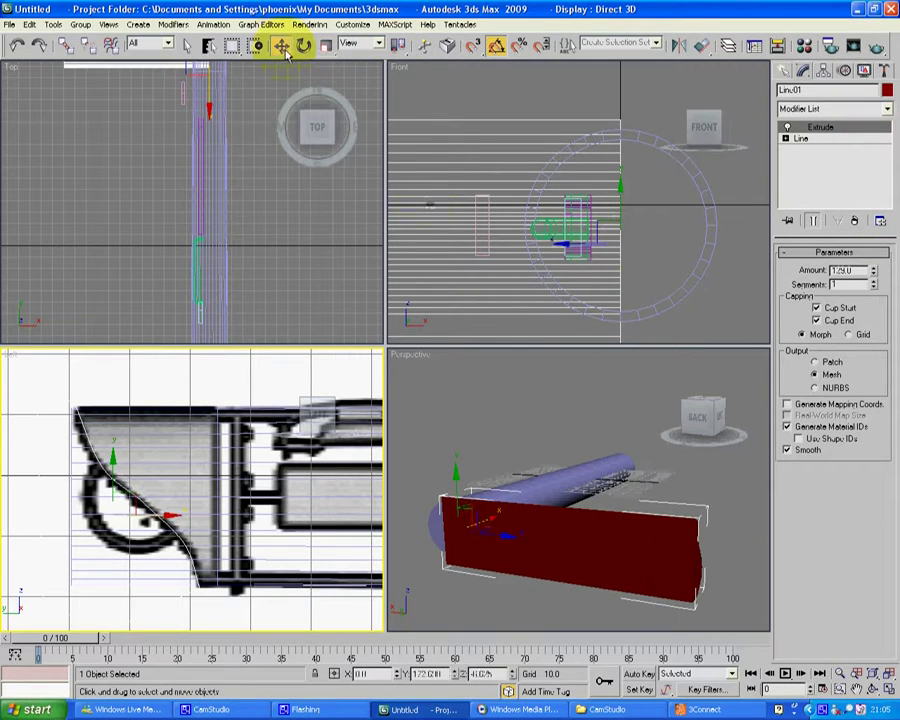
right_click(670, 282)
left_click_drag(667, 243, 897, 258)
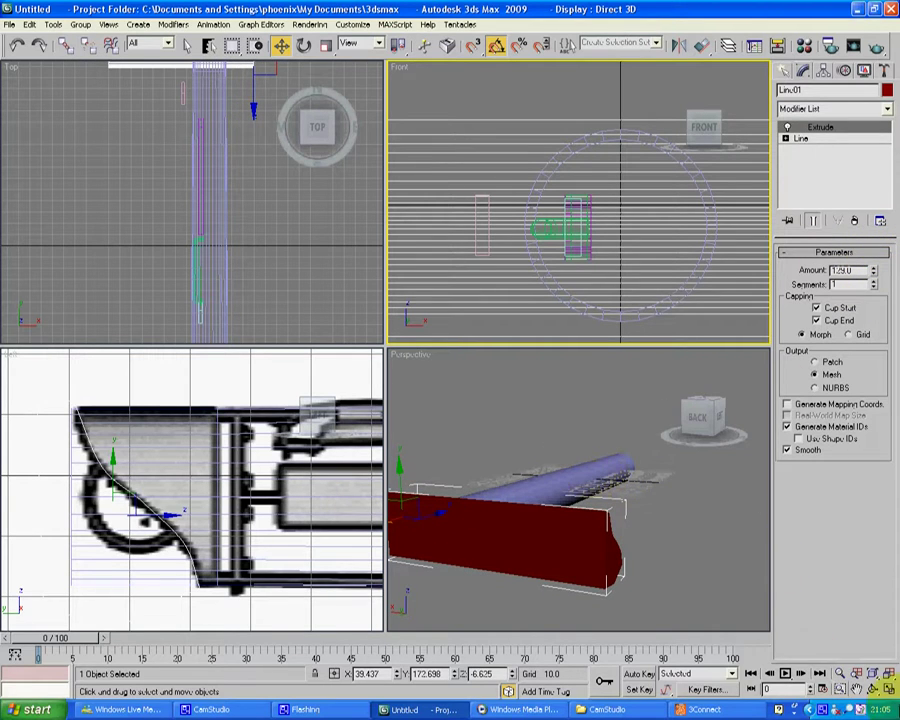
Subtract the extruded outline from the cylinder with a ProBoolean compound object to cut the slanted tip.
right_click(760, 550)
left_click(888, 689)
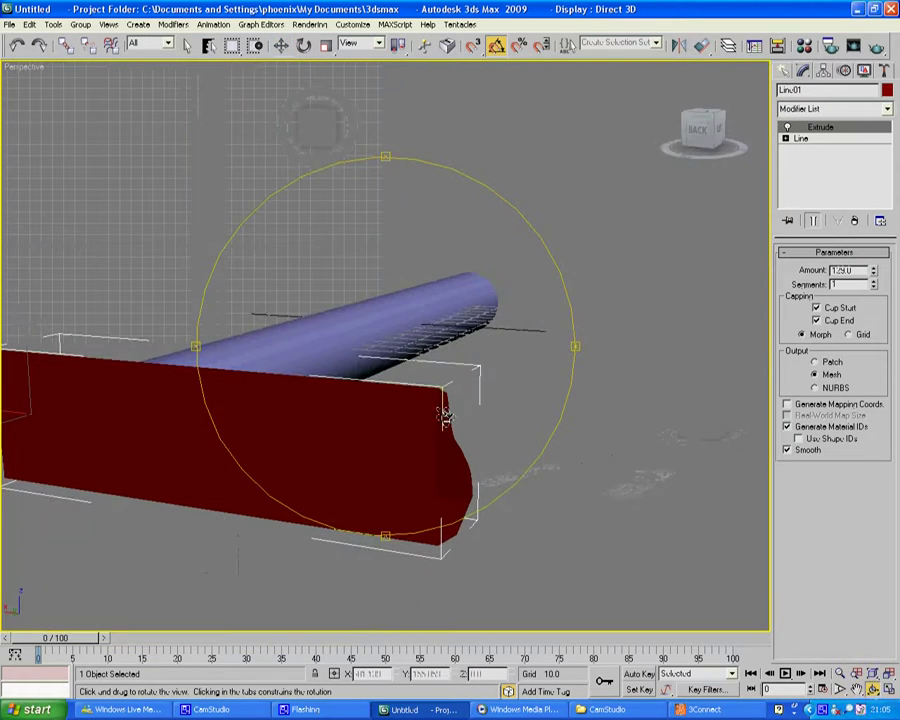
left_click_drag(354, 372, 293, 372)
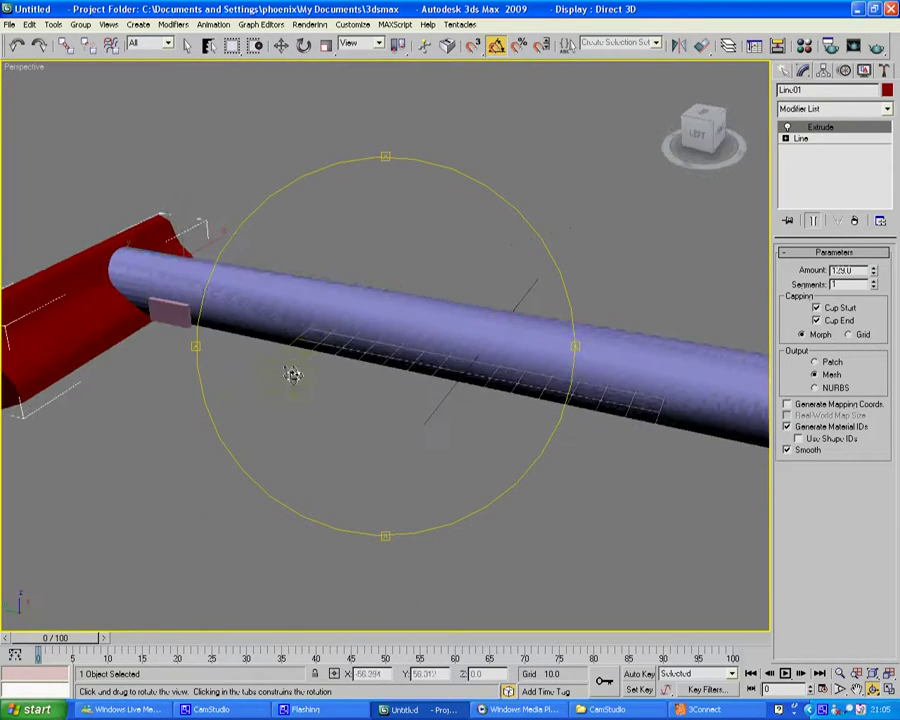
key("w")
left_click(311, 320)
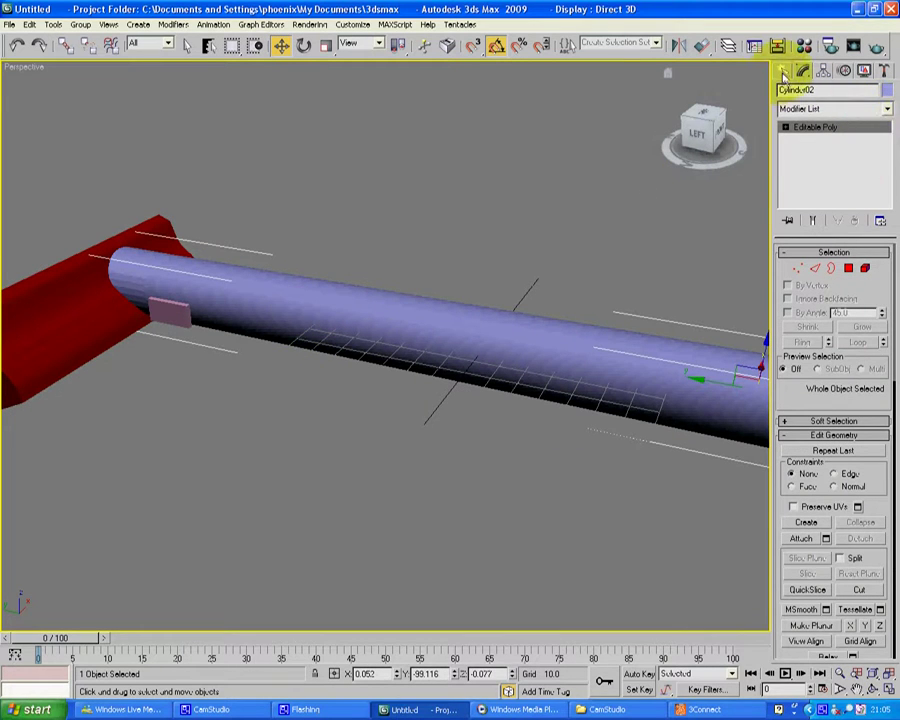
left_click(785, 72)
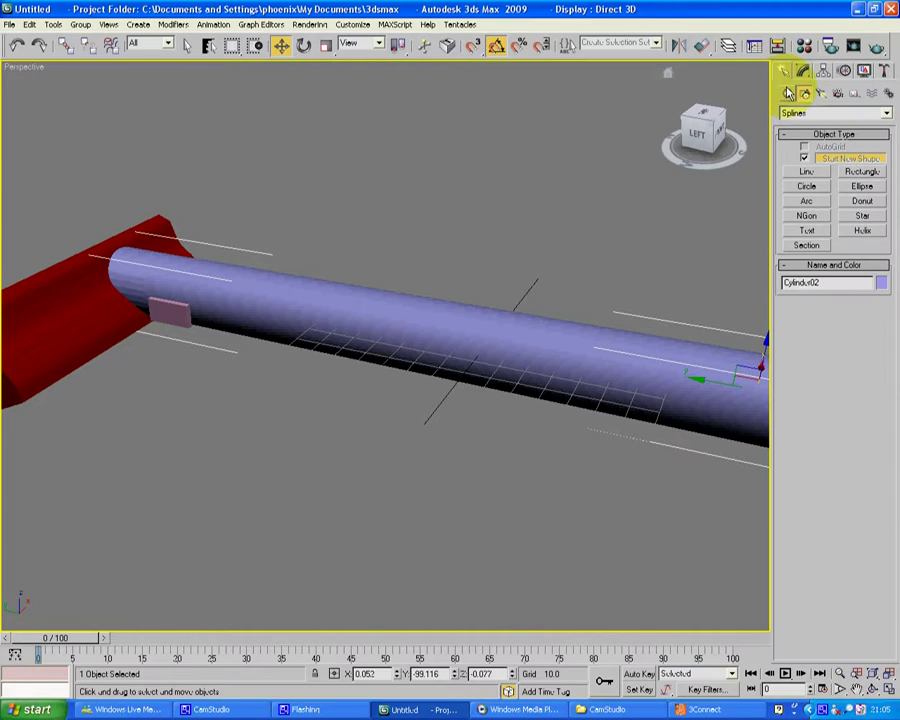
left_click(788, 93)
left_click(798, 113)
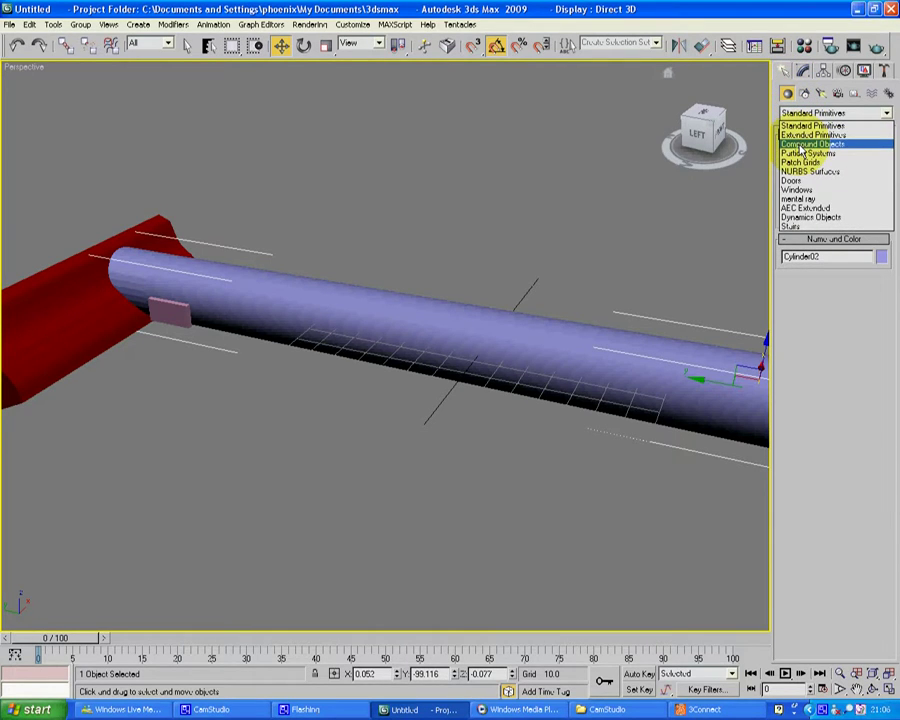
left_click(798, 146)
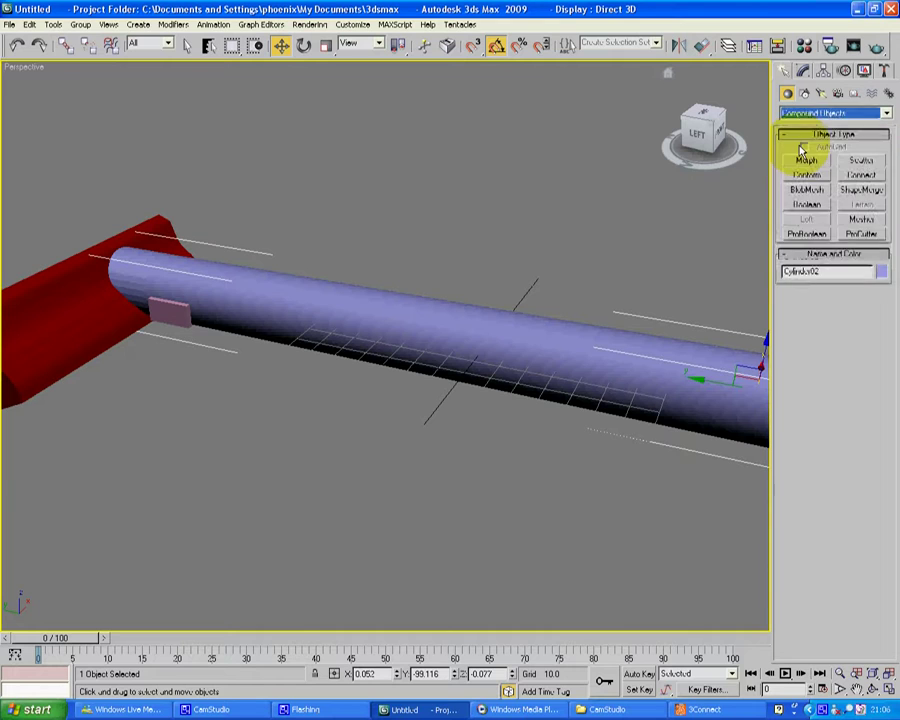
left_click(815, 235)
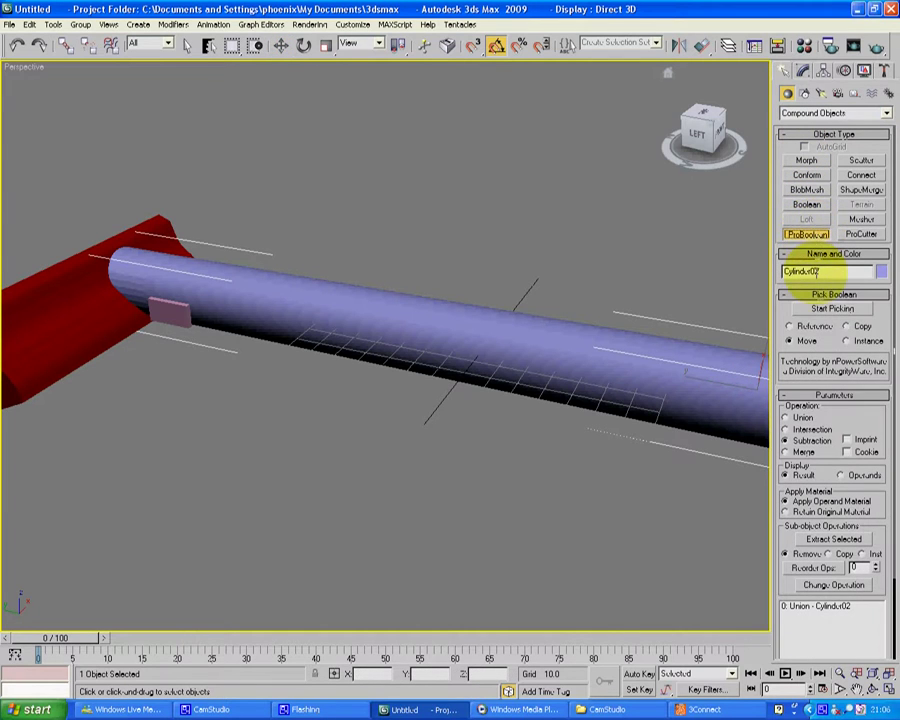
left_click(828, 310)
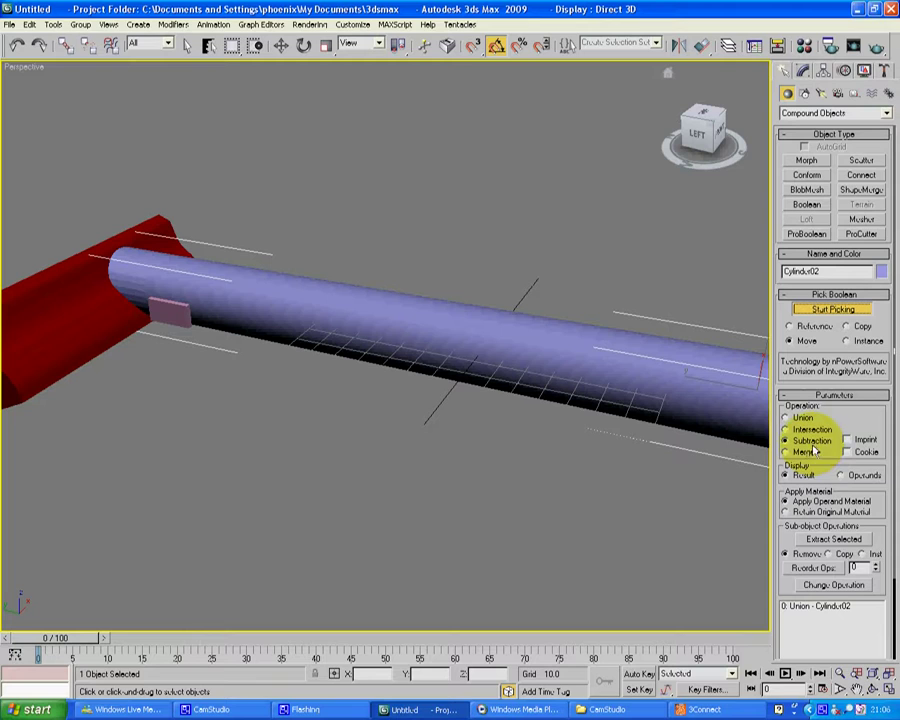
left_click(66, 317)
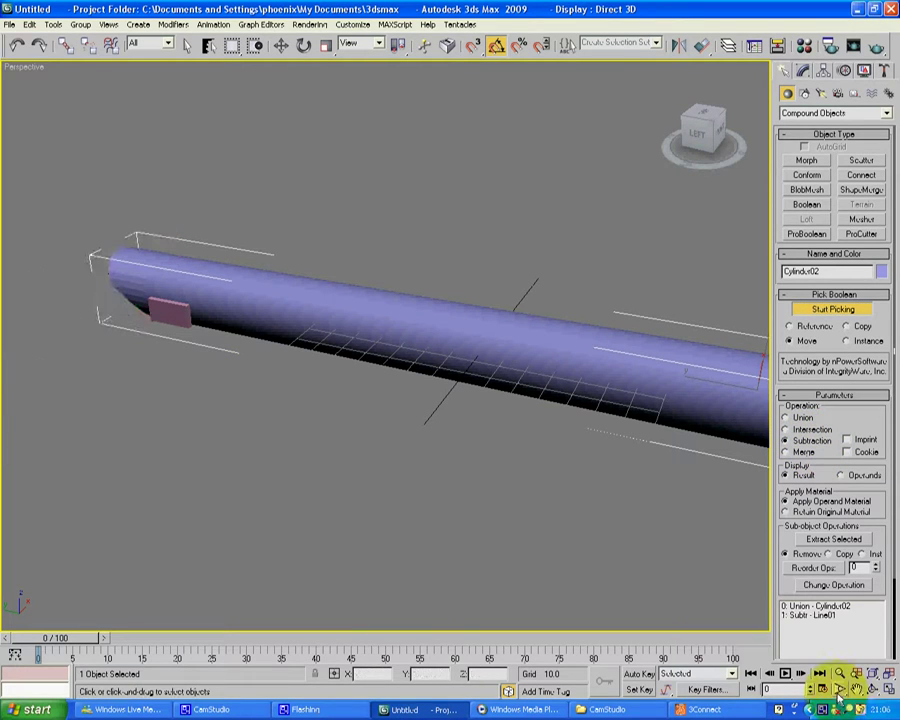
Convert the cylinder with the boolean cut to an Editable Poly.
key("ctrl+r")
left_click_drag(408, 291, 454, 316)
right_click(454, 316)
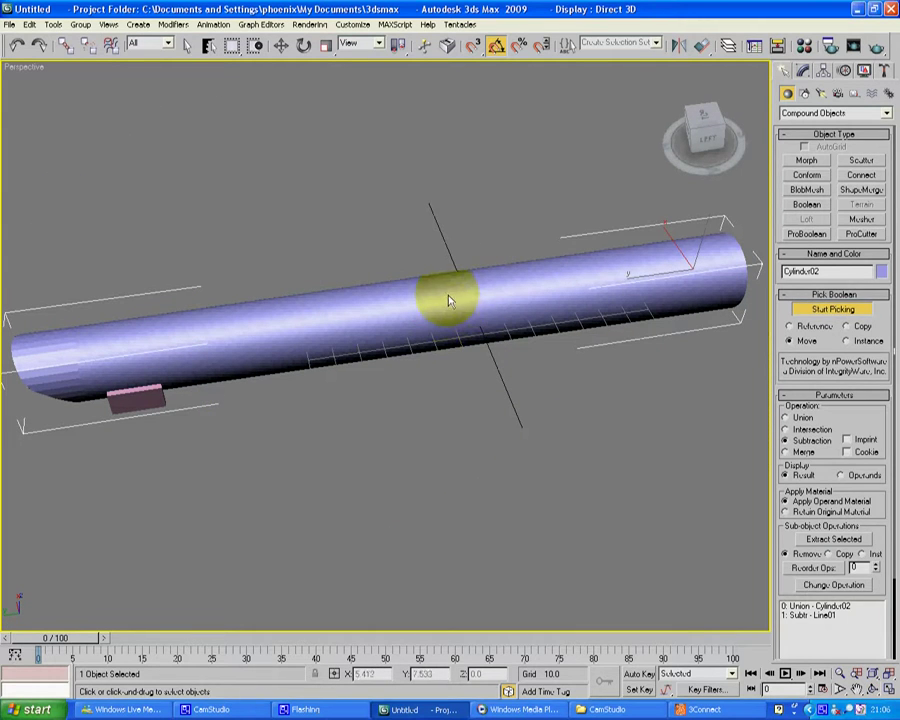
key("w")
right_click(487, 341)
mouse_move(525, 471)
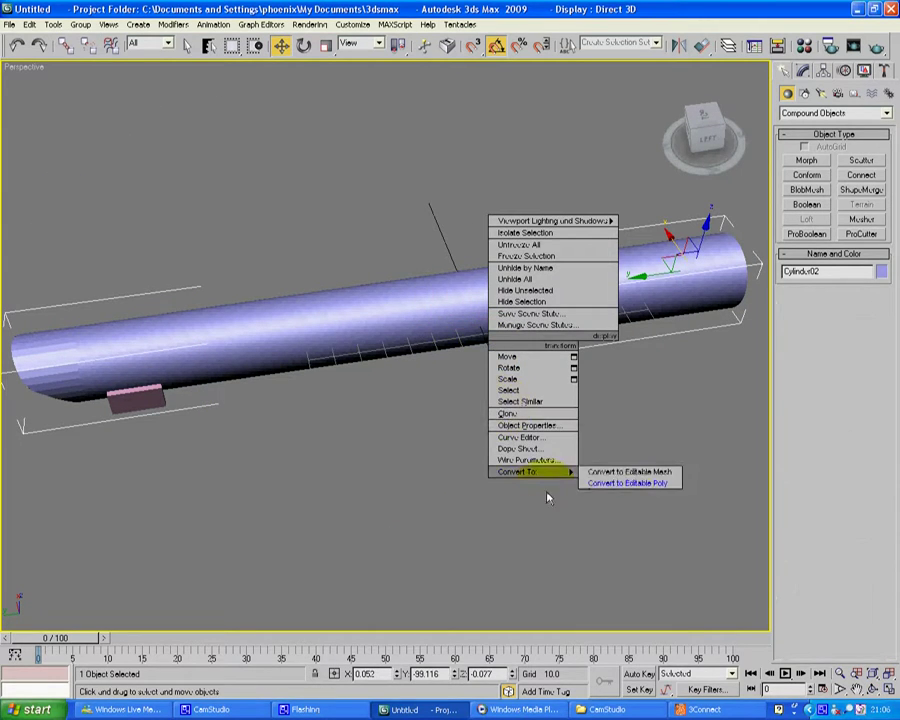
left_click(626, 483)
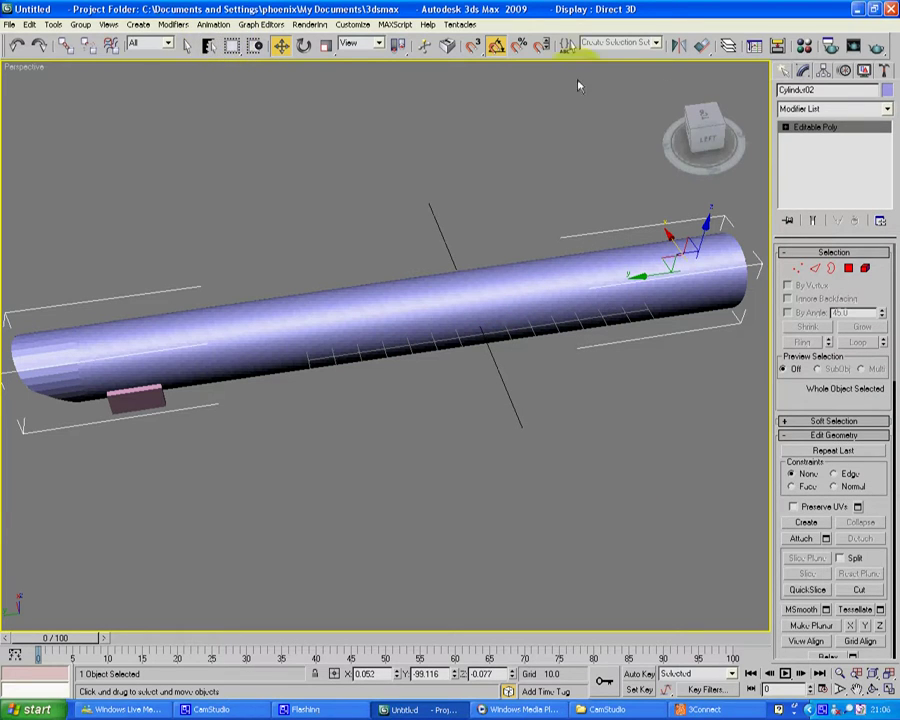
Apply a Smooth modifier with Auto Smooth enabled to the cut cylinder, and deselect it.
left_click(173, 24)
mouse_move(194, 72)
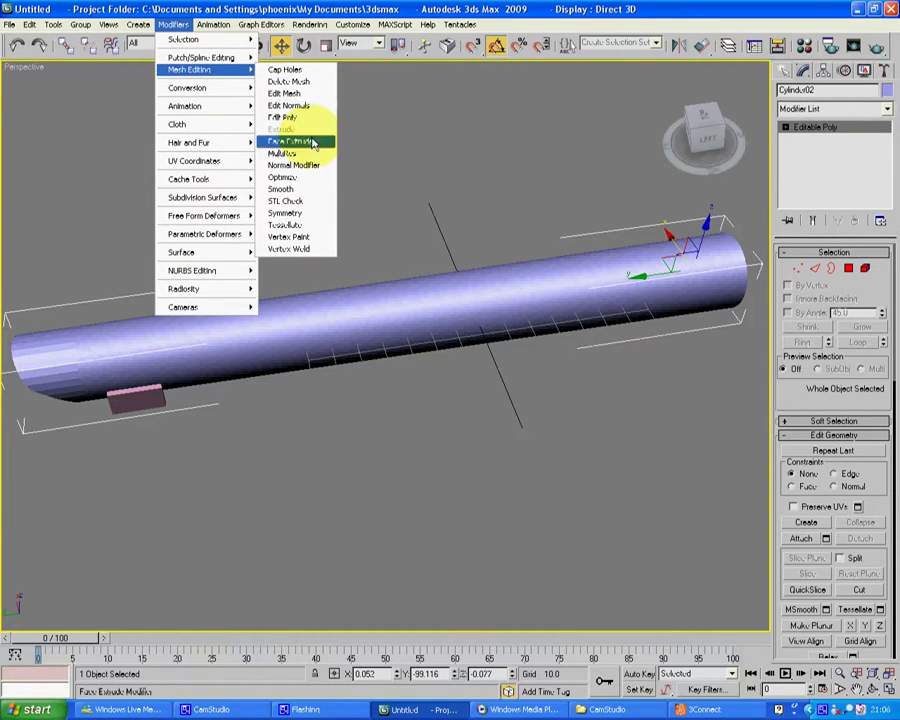
left_click(300, 190)
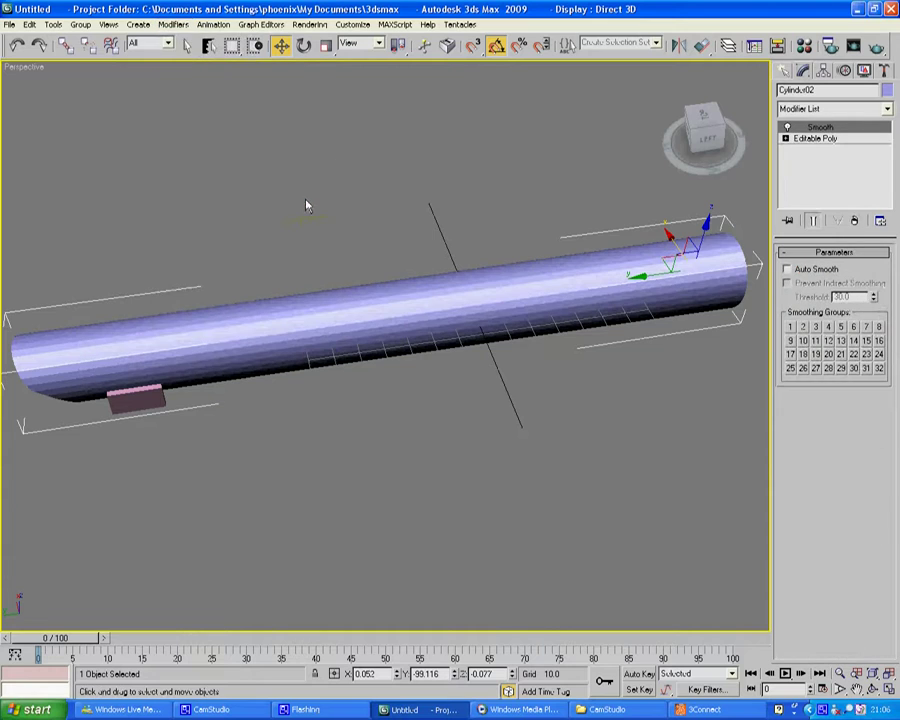
left_click(787, 270)
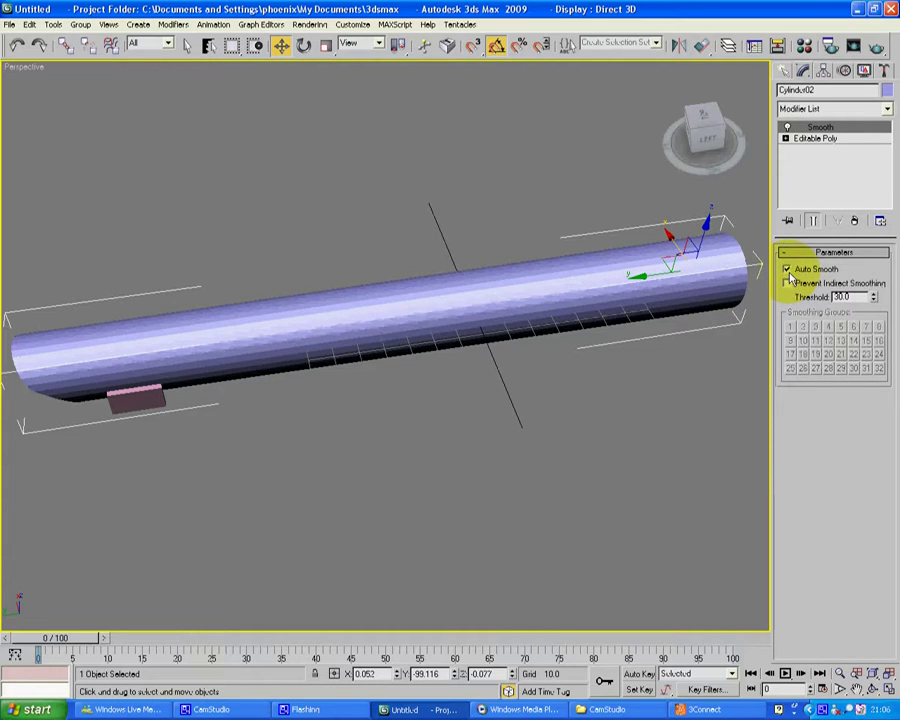
left_click(706, 470)
Reselect the smoothed cylinder and collapse its Smooth modifier into an Editable Poly.
left_click(871, 688)
left_click_drag(400, 345, 89, 280)
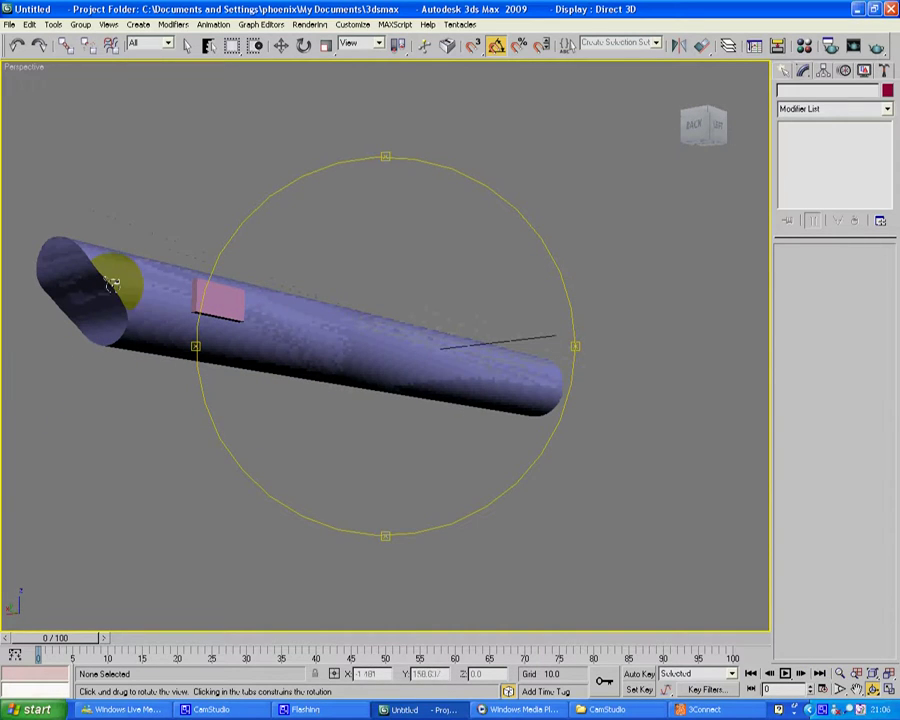
right_click(166, 300)
left_click(174, 304)
right_click(315, 334)
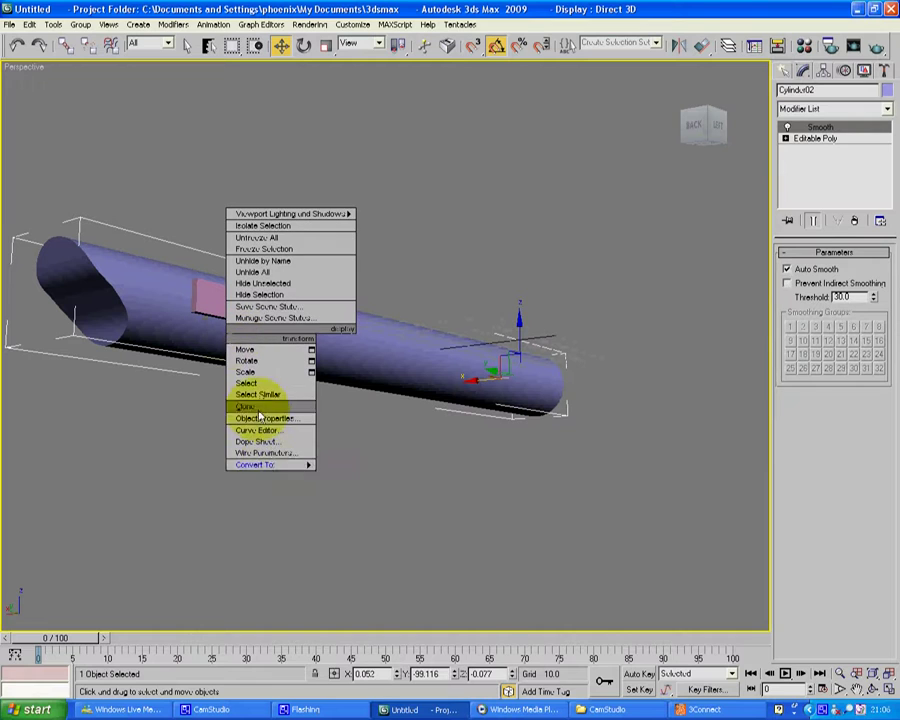
mouse_move(290, 464)
left_click(370, 473)
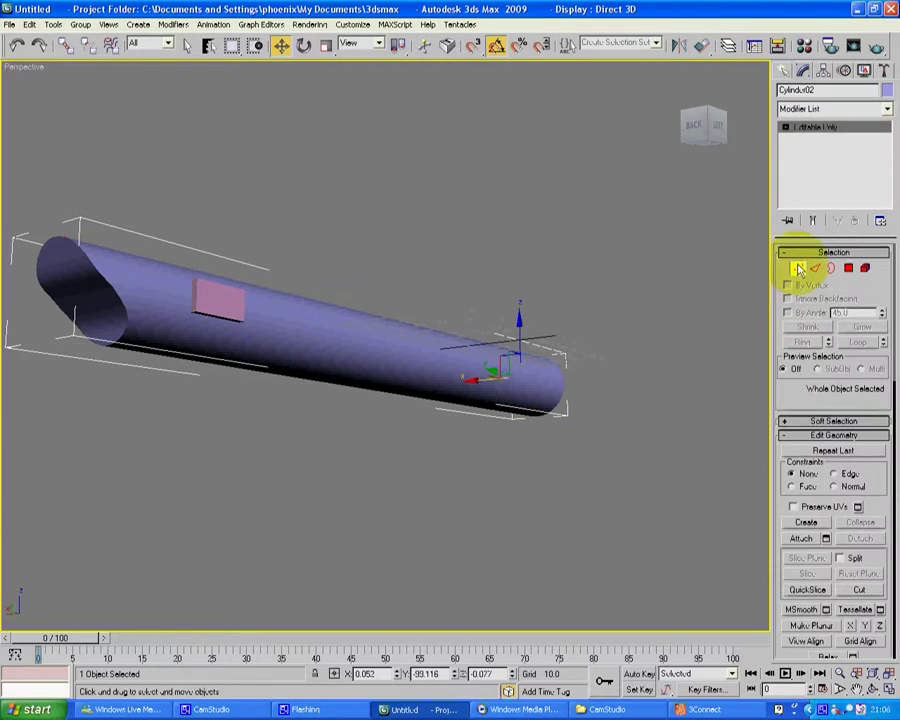
Weld the vertices of the slanted opening and the adjacent ring with a threshold of 0.1.
left_click(798, 268)
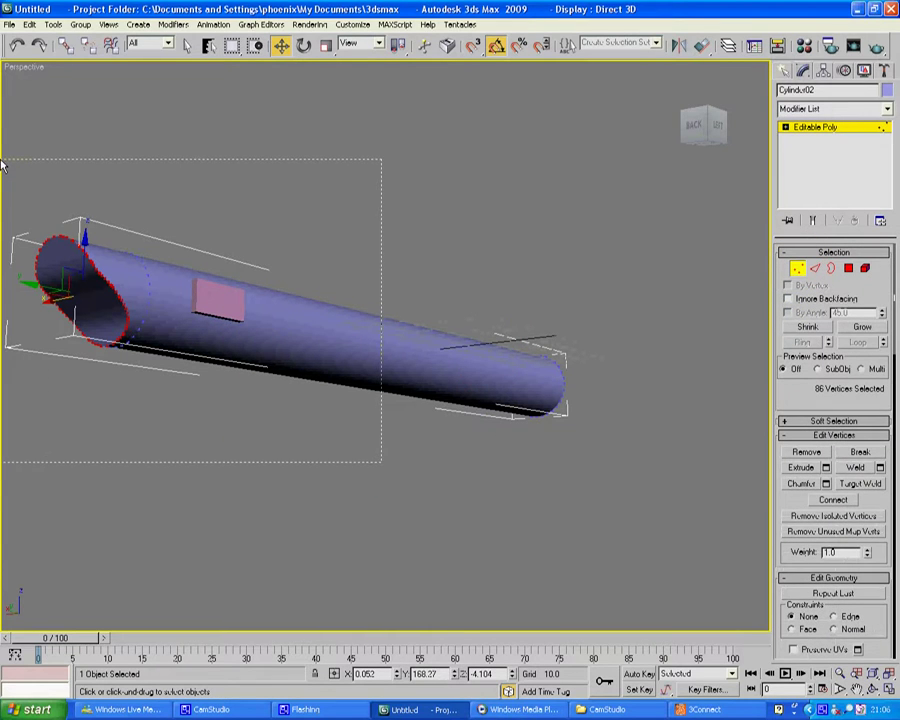
left_click_drag(2, 165, 2, 160)
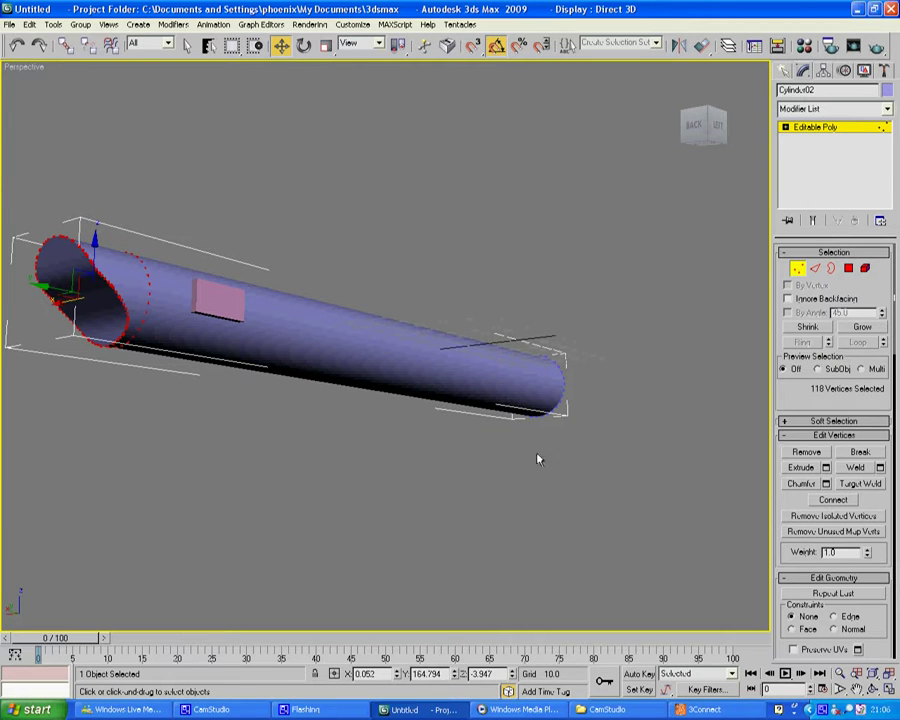
left_click(880, 468)
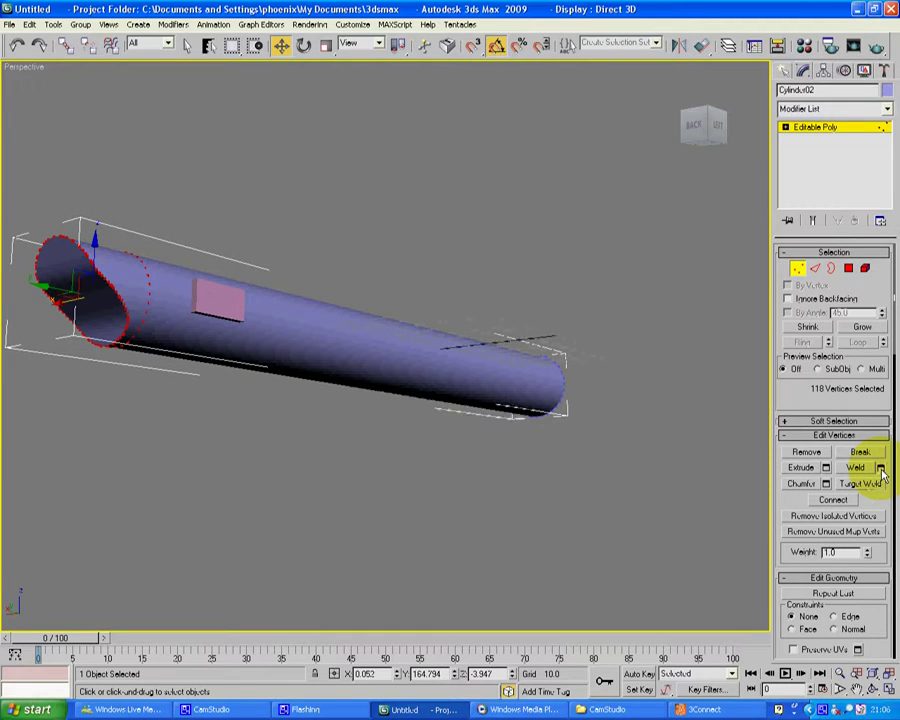
left_click(880, 468)
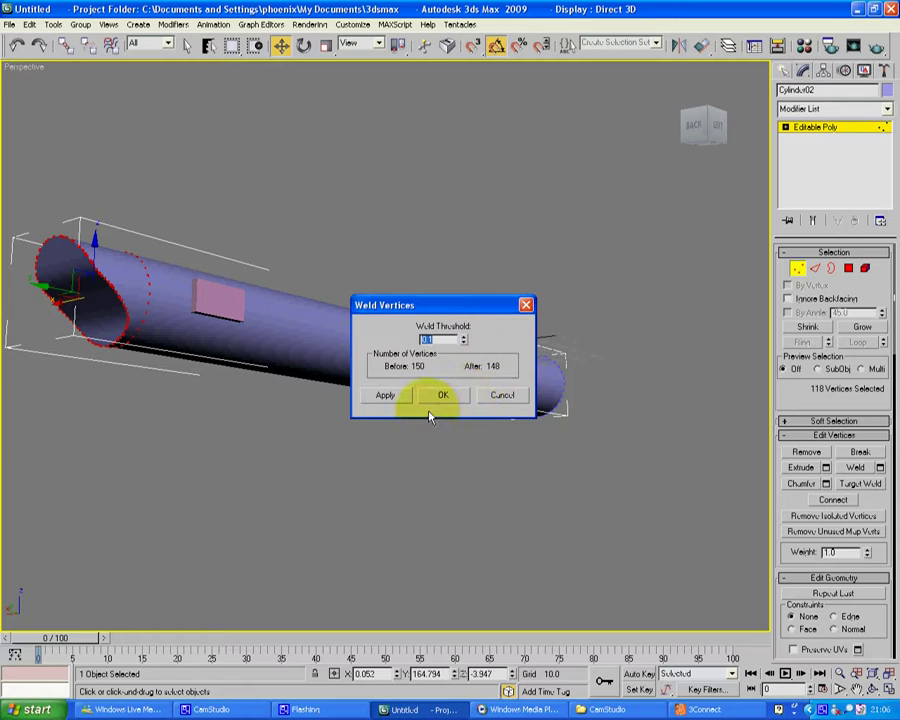
left_click(441, 396)
Add another Smooth modifier with Auto Smooth enabled to the cylinder after the weld, and clear the selection.
left_click(173, 24)
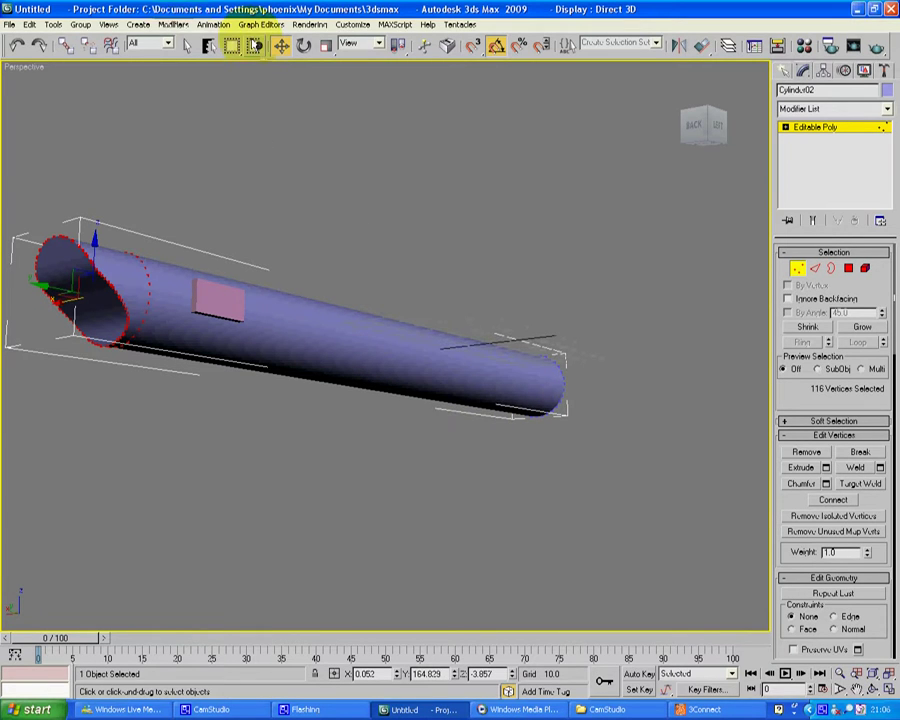
mouse_move(200, 70)
left_click(285, 299)
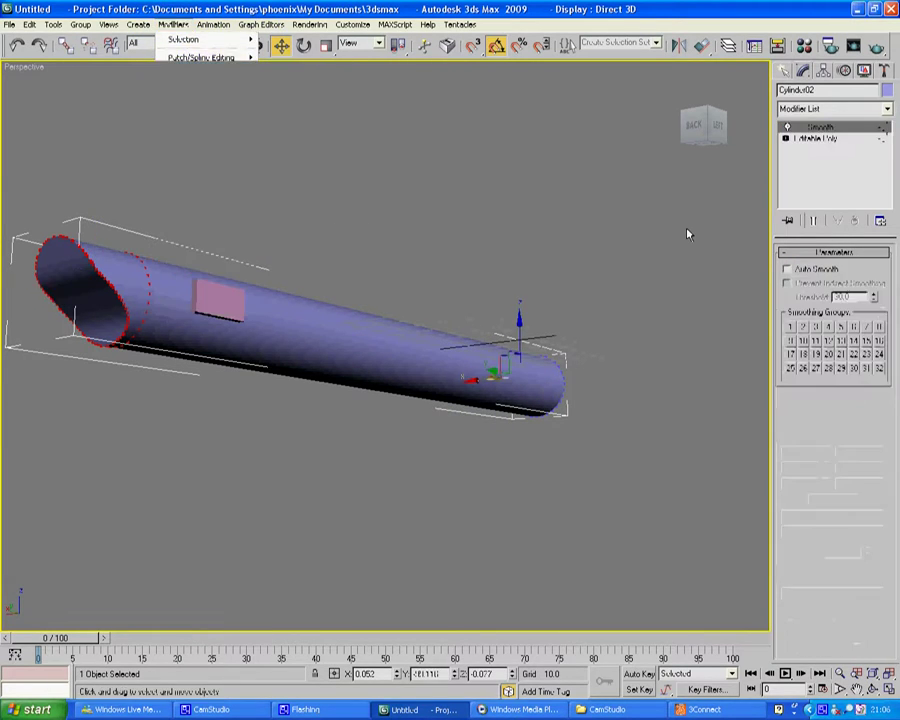
left_click(787, 269)
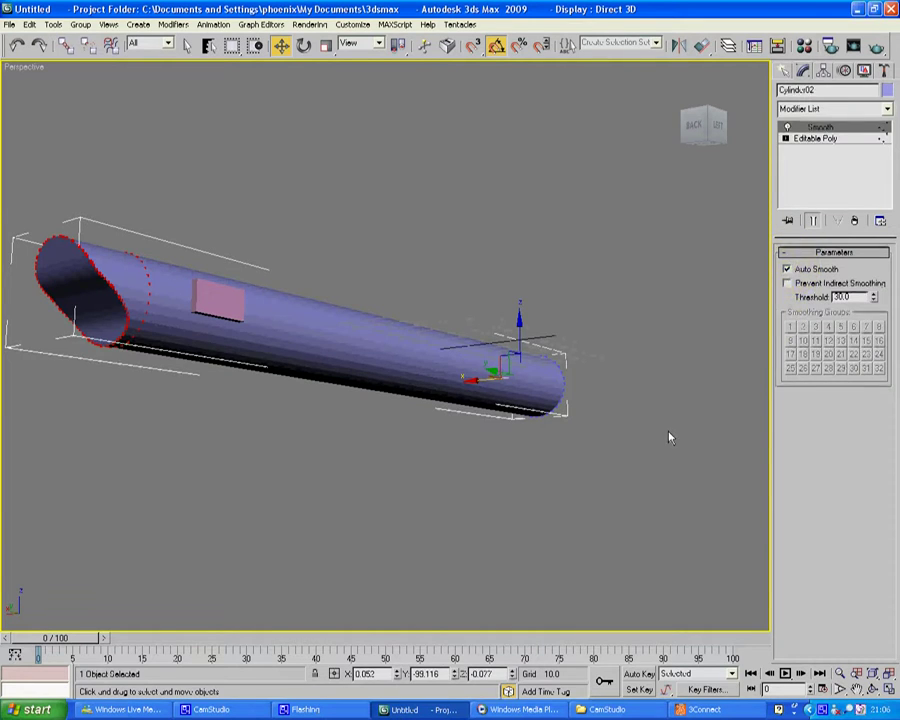
left_click(664, 535)
Select the welded and re-smoothed cylinder and convert it to an Editable Poly again.
left_click(872, 689)
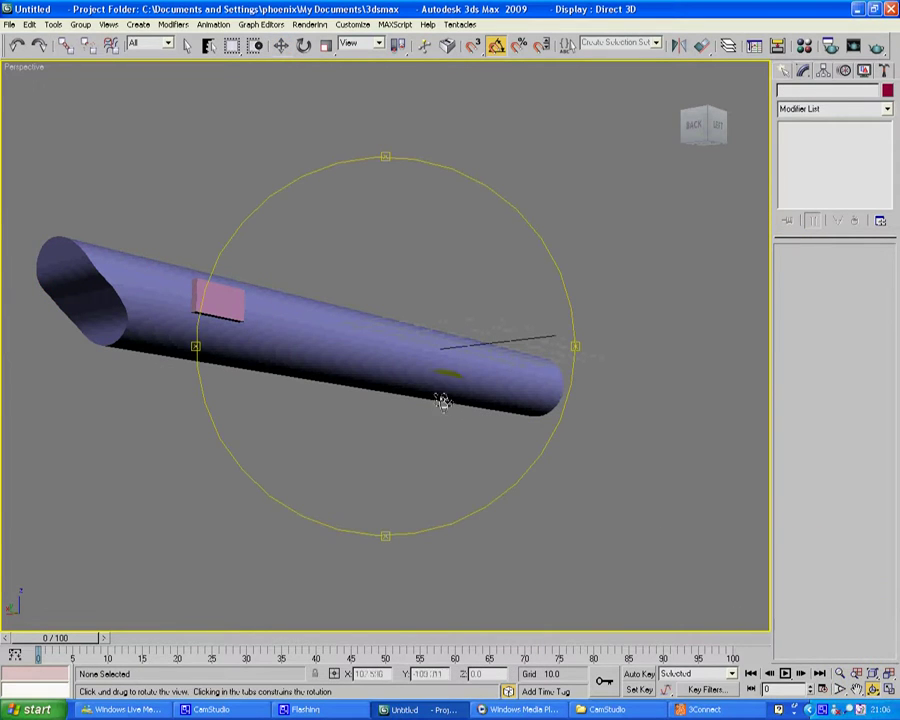
left_click_drag(440, 400, 399, 371)
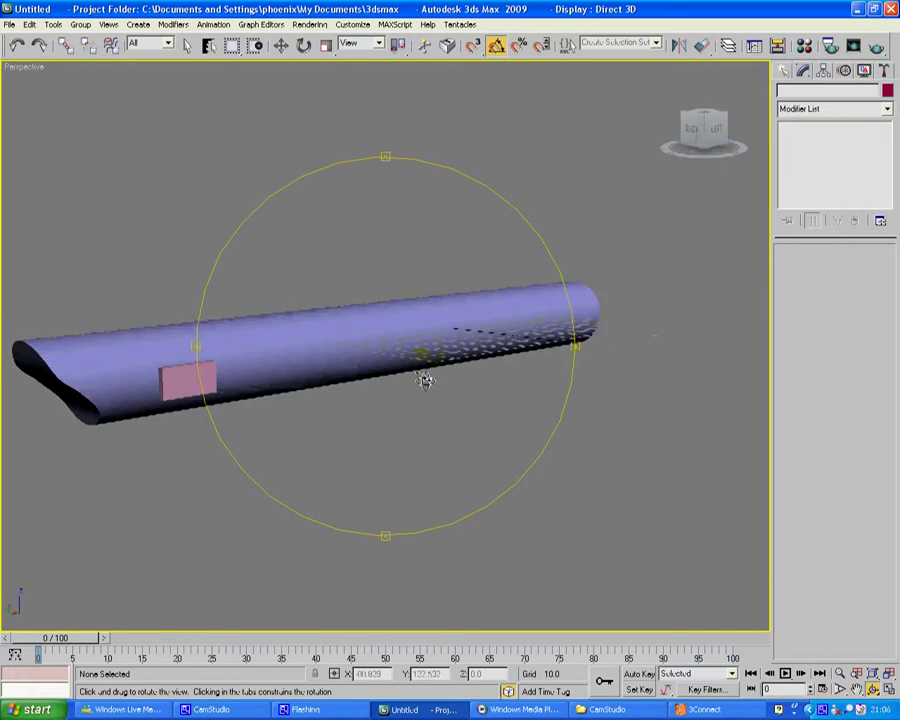
left_click_drag(425, 380, 457, 353)
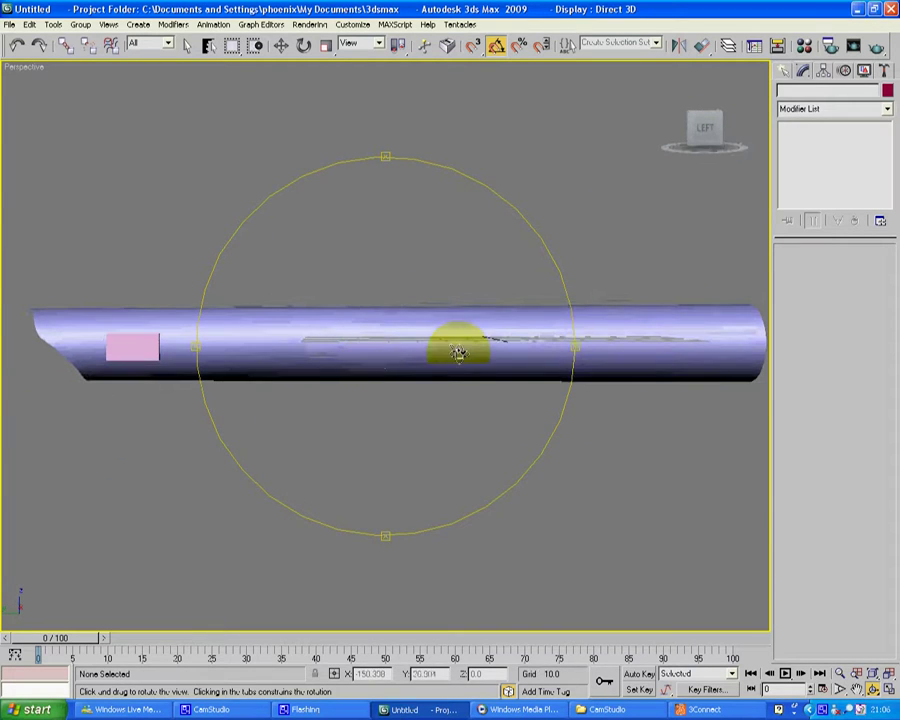
key("w")
left_click(458, 322)
right_click(458, 312)
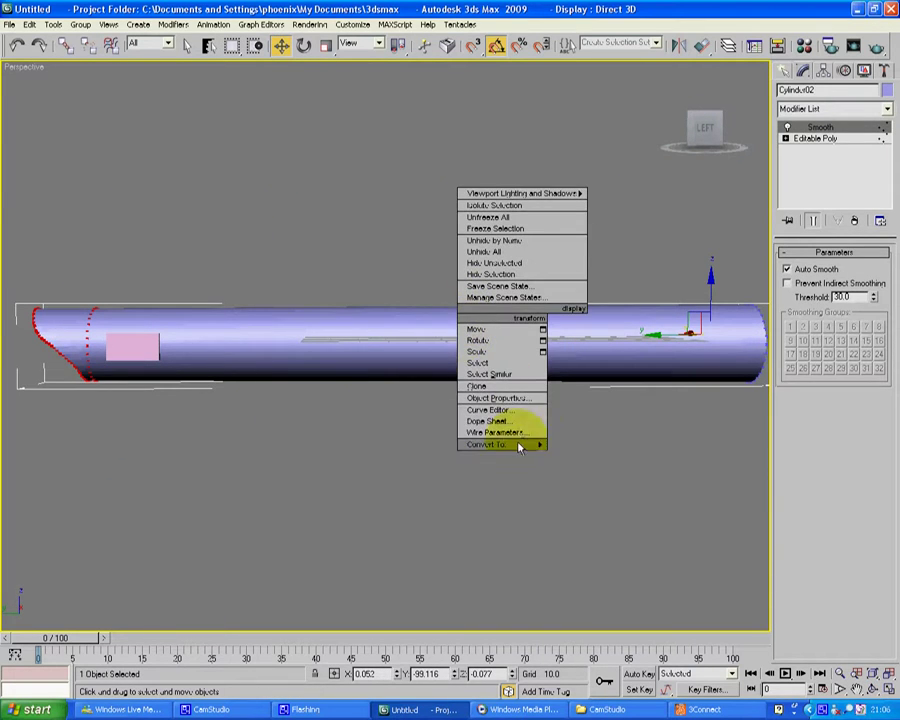
mouse_move(519, 447)
left_click(600, 452)
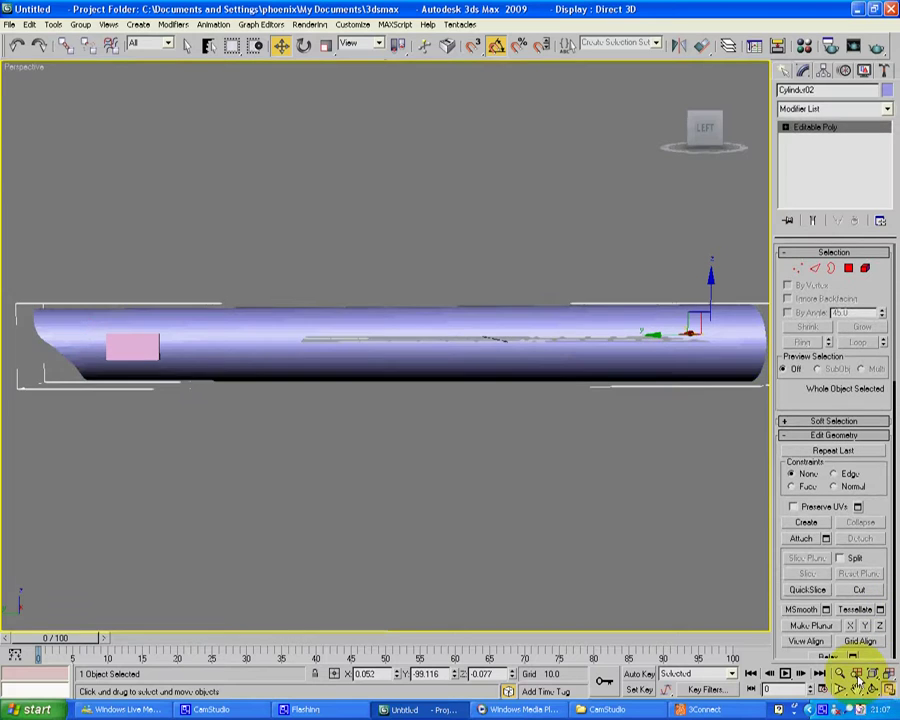
Slice the cylinder at the blueprint recess's end nearest the slanted tip using a slice plane.
left_click(888, 689)
left_click(856, 688)
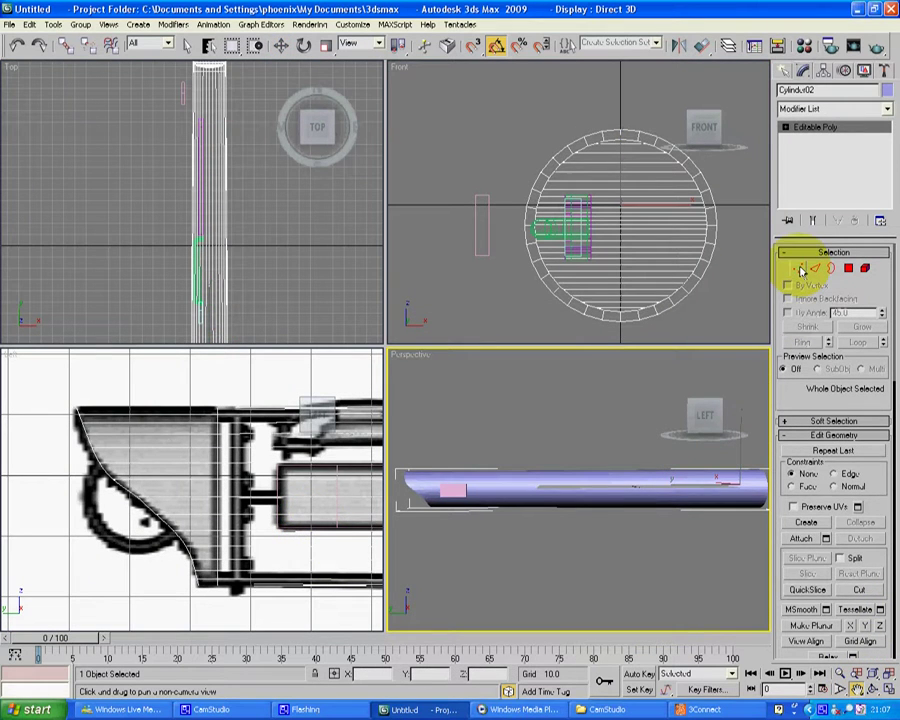
left_click(800, 270)
left_click(286, 541)
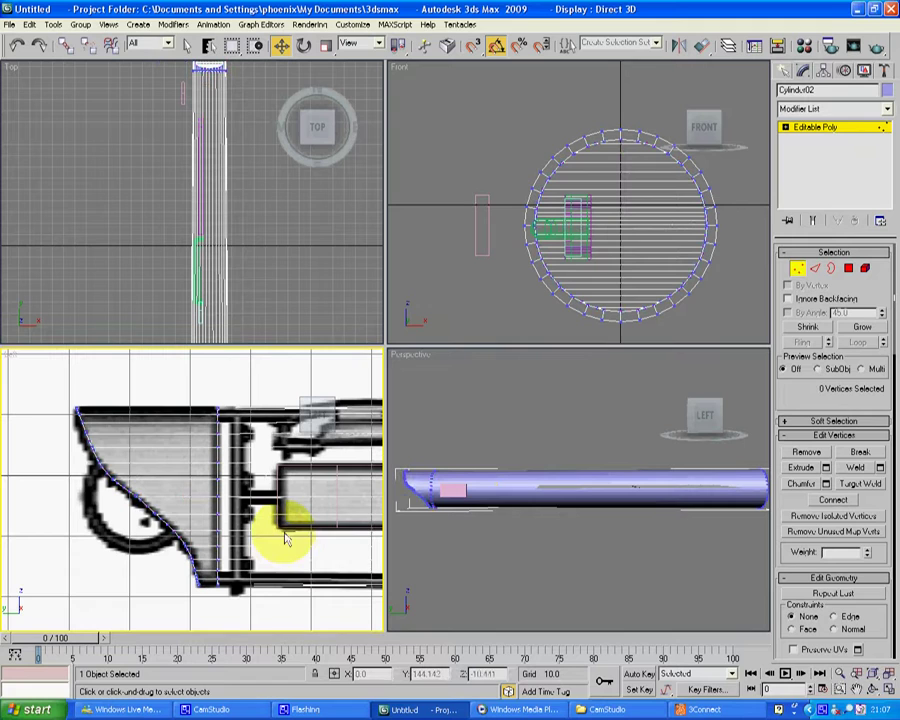
left_click(855, 688)
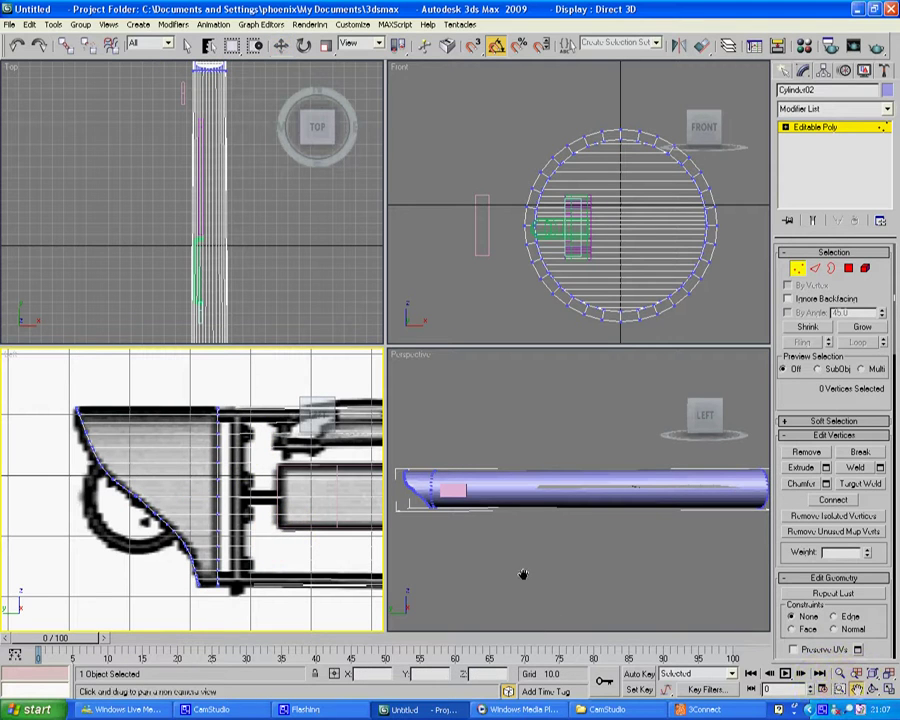
left_click_drag(300, 490, 150, 490)
scroll(240, 490, "down", 5)
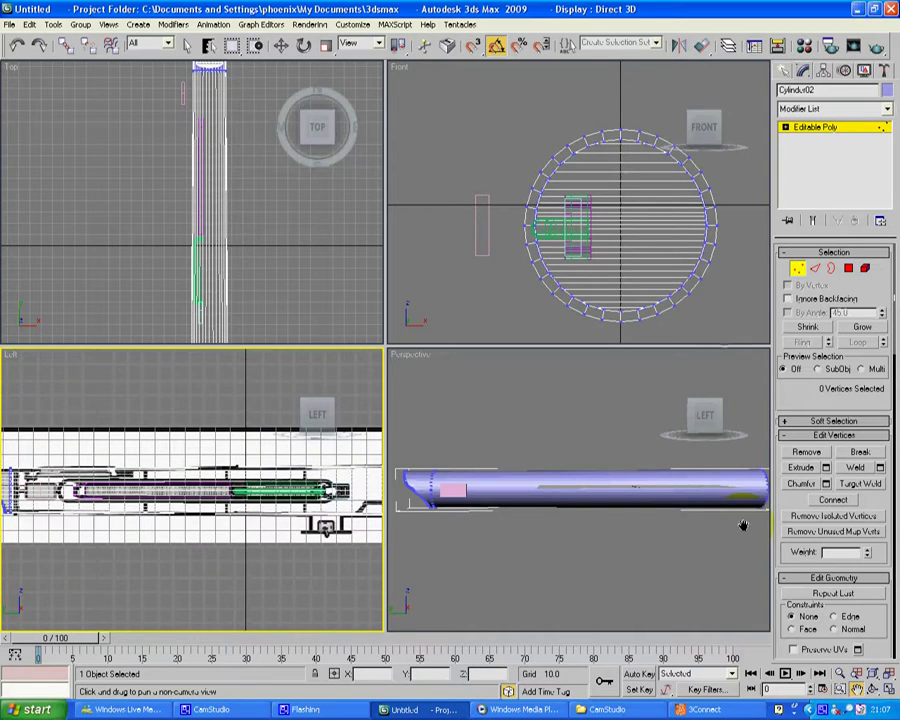
scroll(820, 500, "down", 3)
left_click(810, 548)
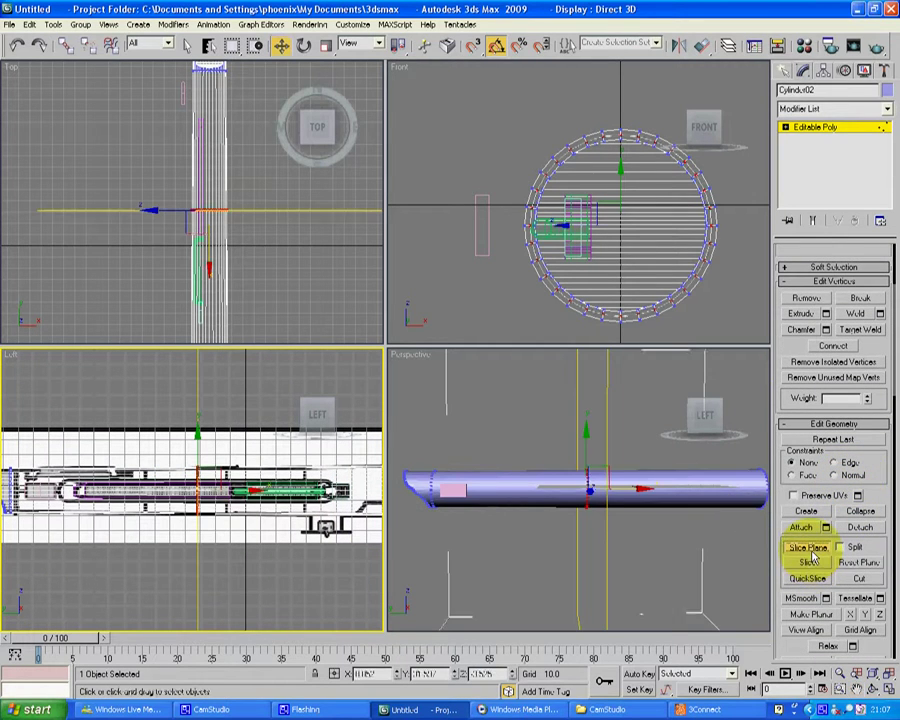
left_click_drag(247, 490, 104, 506)
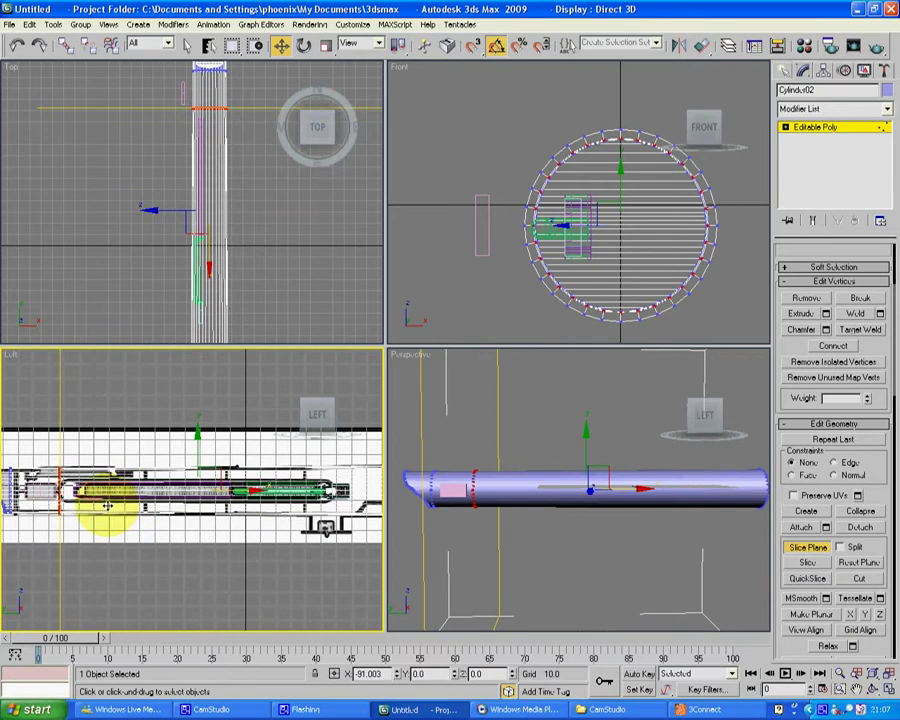
left_click(807, 564)
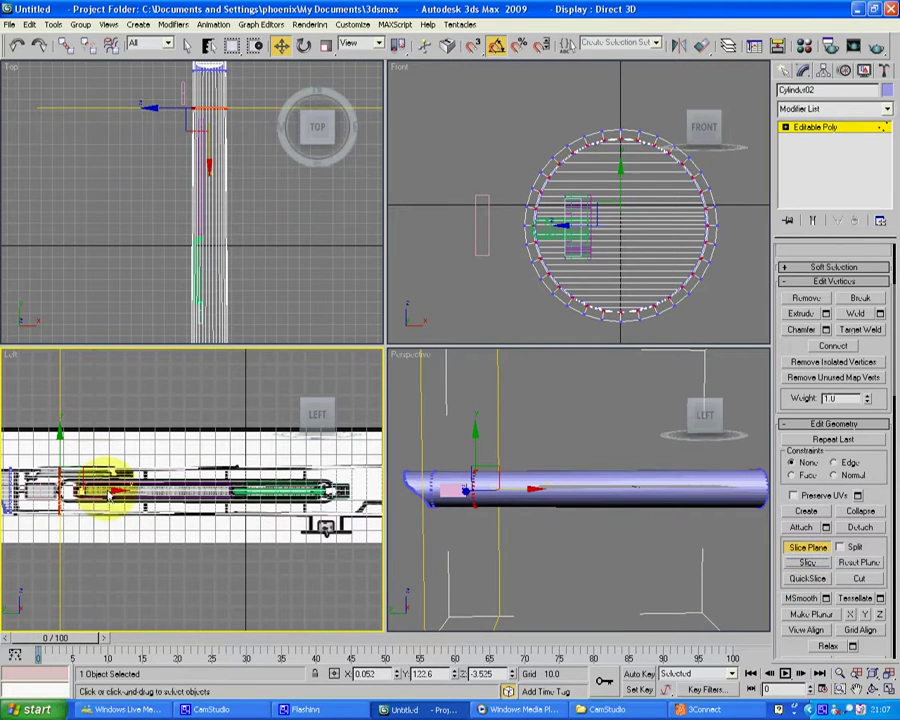
Slice the cylinder again at the far end of the blueprint's recess and leave vertex editing.
left_click_drag(105, 490, 364, 477)
left_click(798, 566)
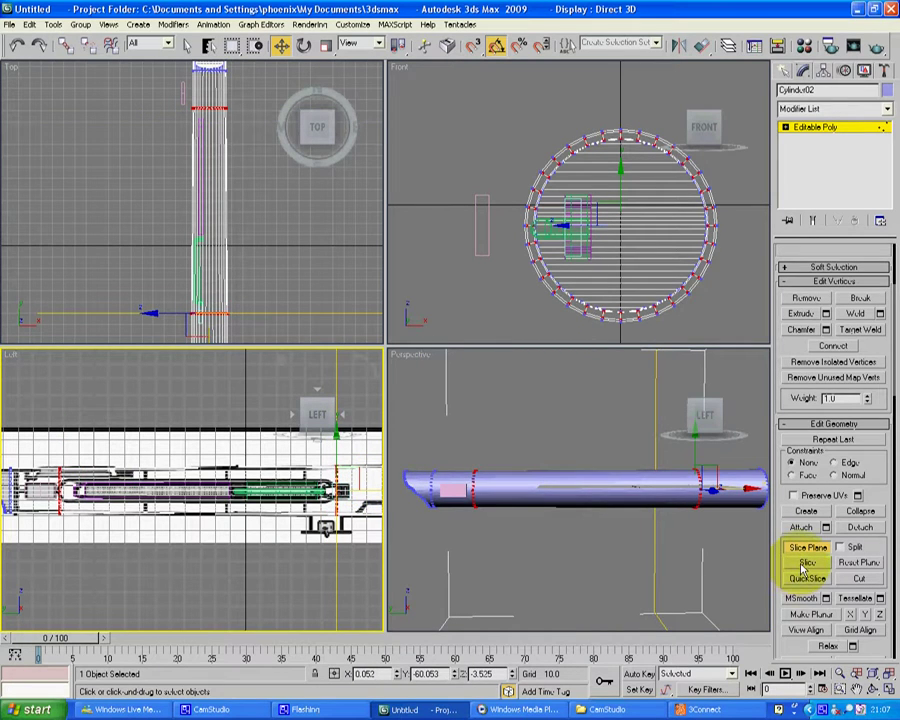
right_click(230, 420)
left_click(208, 390)
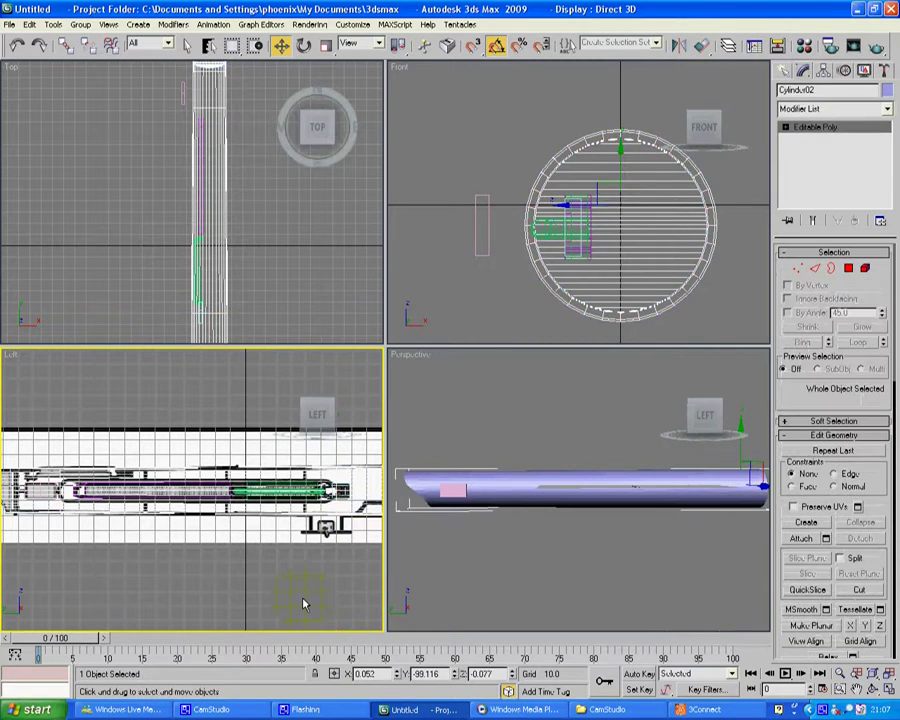
Select the six adjacent long side polygons between the two slices that cover the blueprint's recess.
left_click(849, 270)
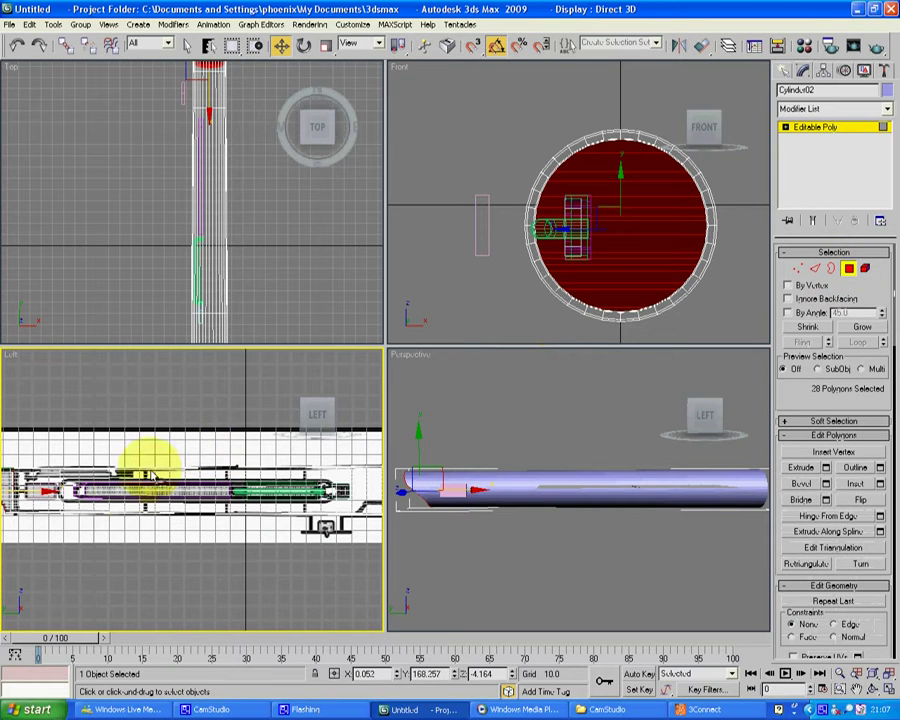
left_click(129, 499)
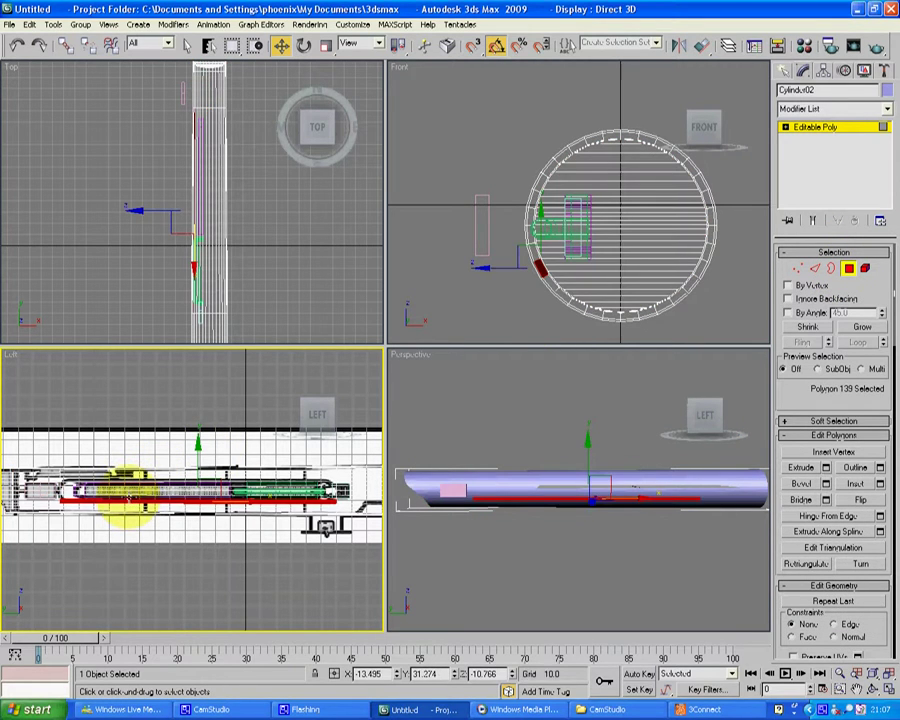
left_click(126, 493, "ctrl")
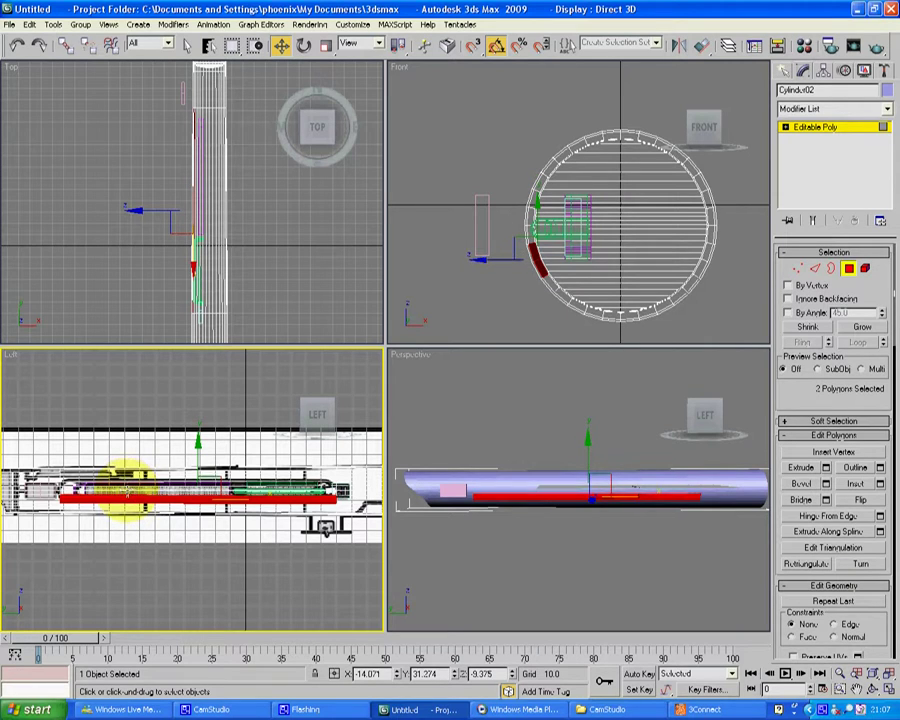
left_click(127, 489, "ctrl")
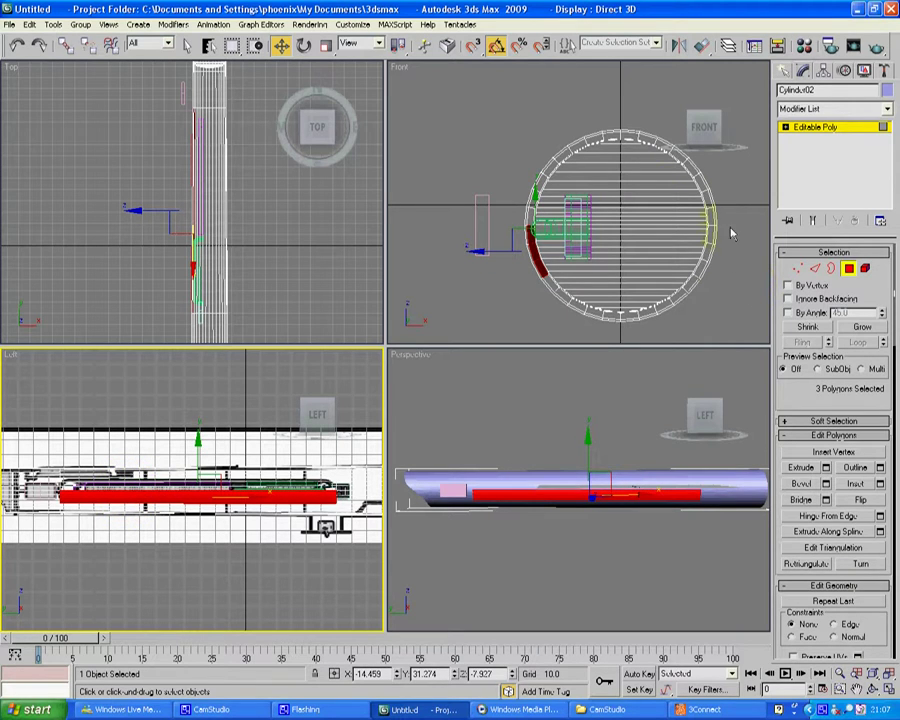
left_click_drag(738, 325, 605, 327)
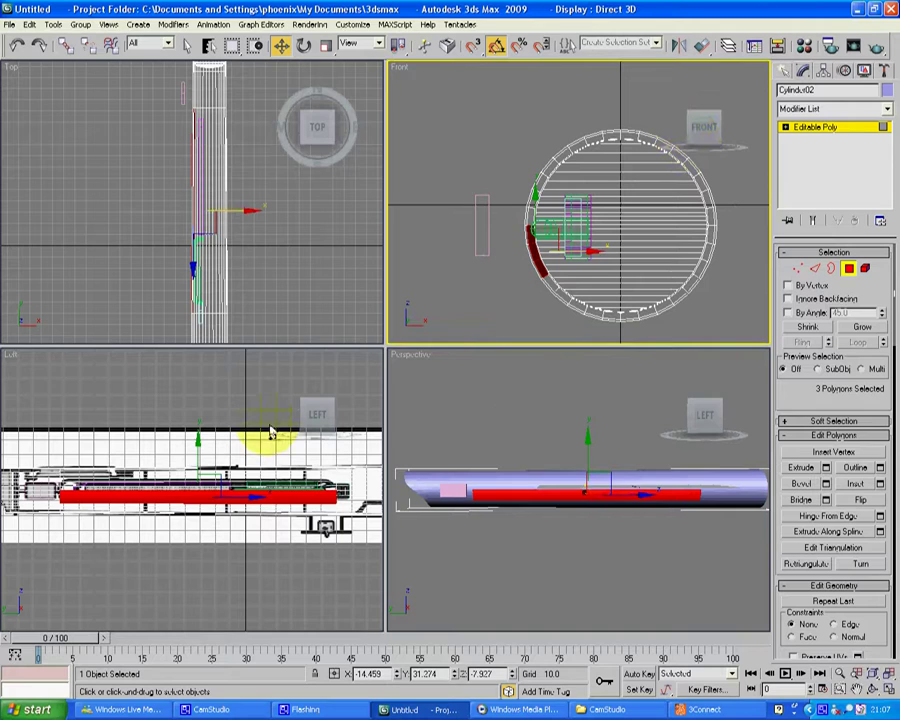
left_click(85, 490, "ctrl")
left_click(86, 484, "ctrl")
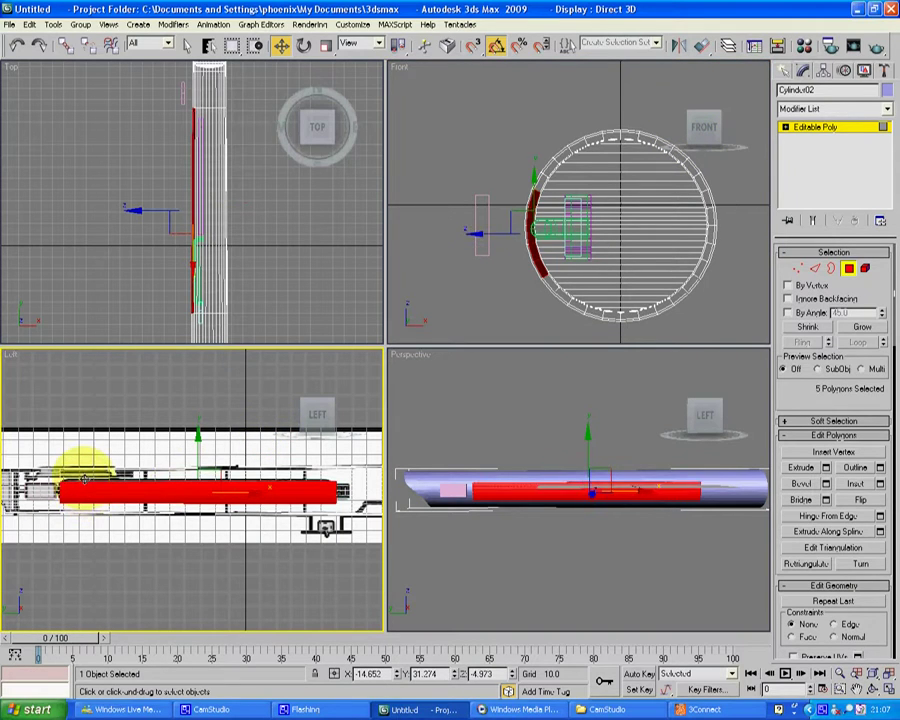
left_click(82, 478, "ctrl")
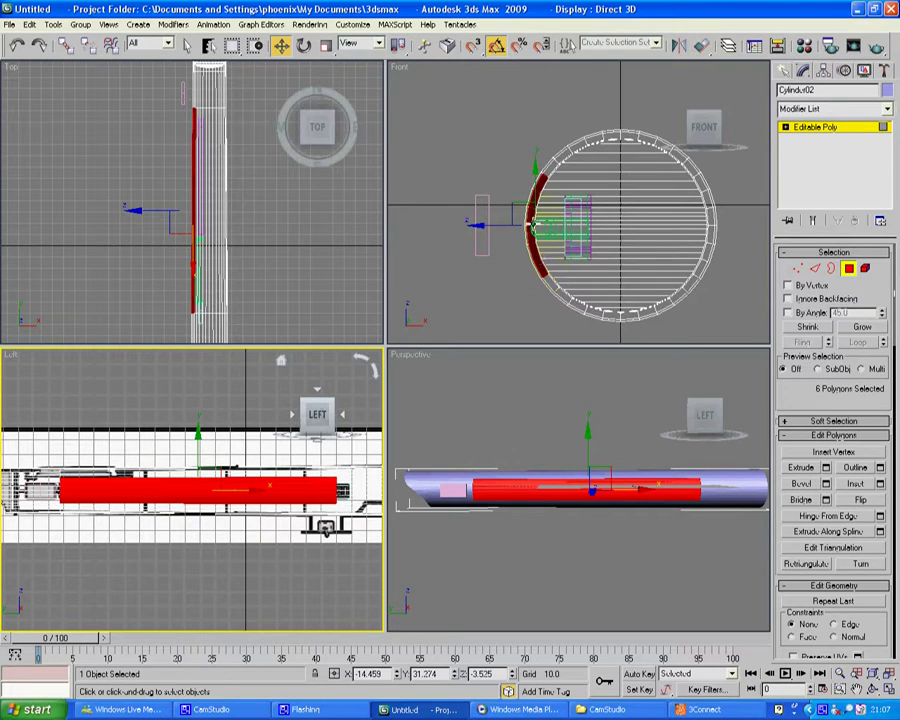
Extrude the six selected side polygons inward as a group with a height of -5.6.
left_click(826, 468)
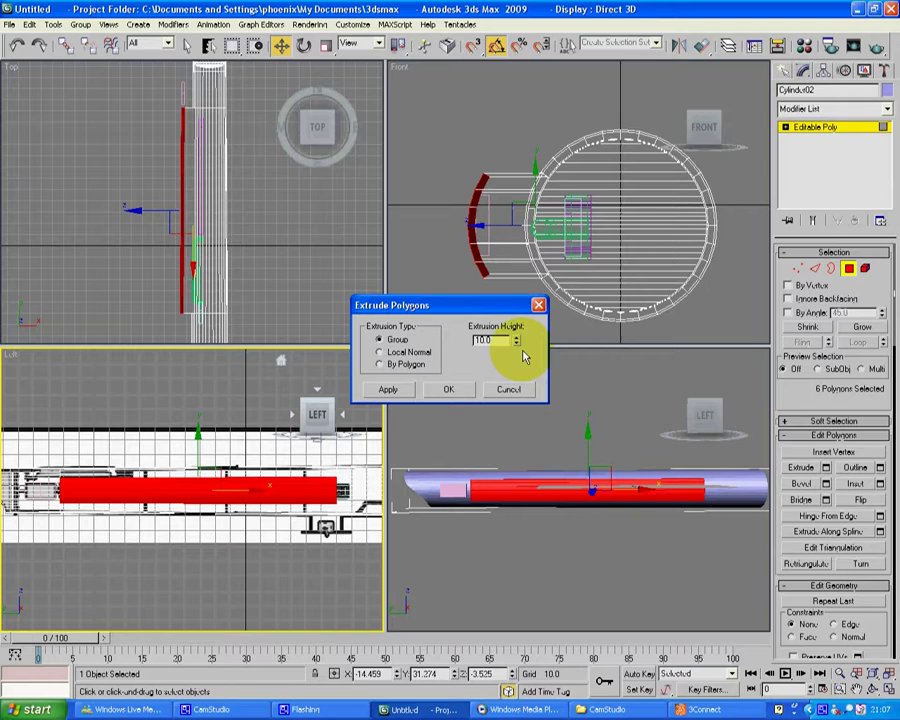
left_click_drag(518, 345, 482, 432)
left_click_drag(542, 446, 543, 454)
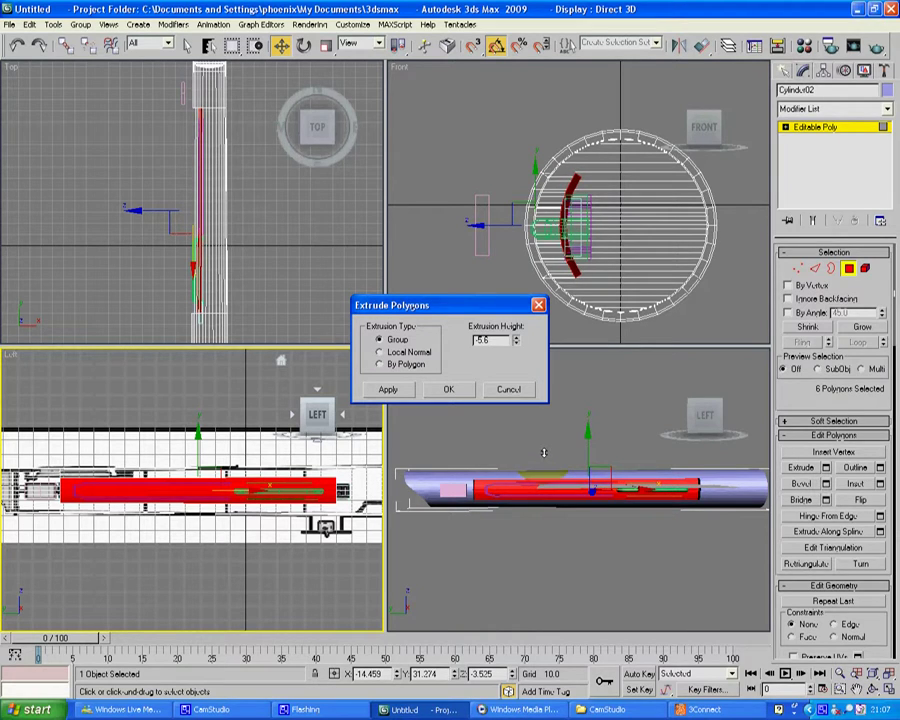
left_click(450, 392)
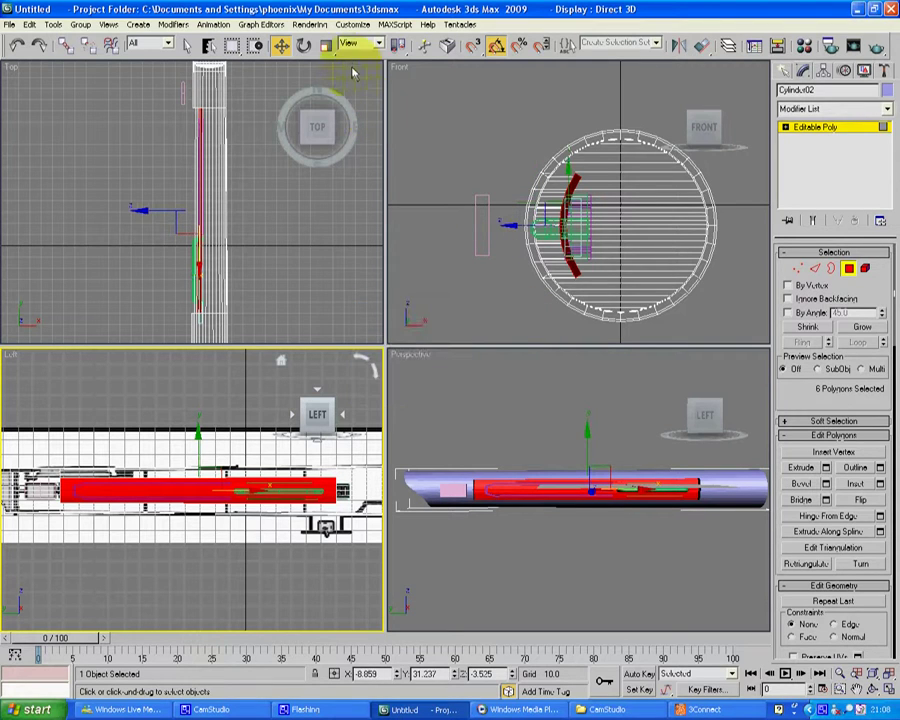
Scale the recess floor polygons down in the side view and narrow their height to about 77%, clearing the selection.
left_click(325, 46)
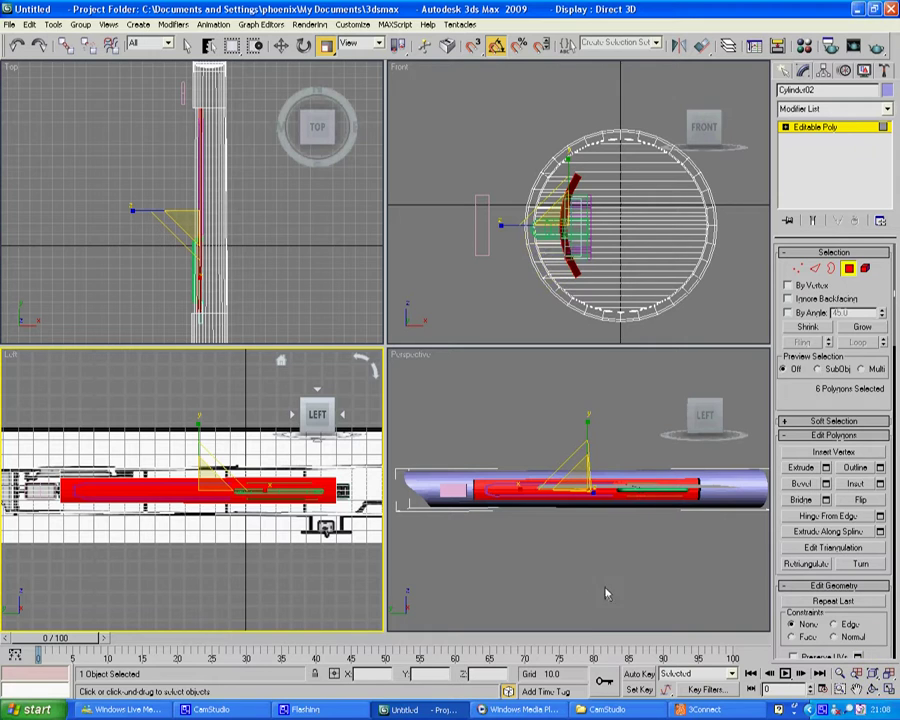
left_click_drag(205, 483, 209, 497)
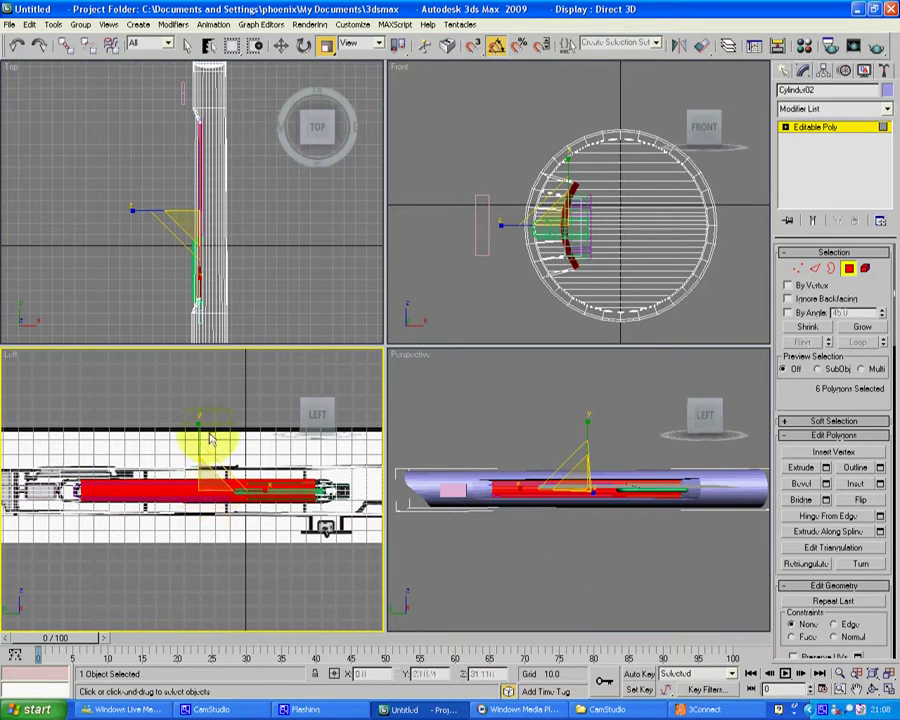
mouse_move(197, 429)
left_mouse_down()
mouse_move(198, 447)
mouse_move(202, 413)
mouse_move(197, 445)
left_mouse_up()
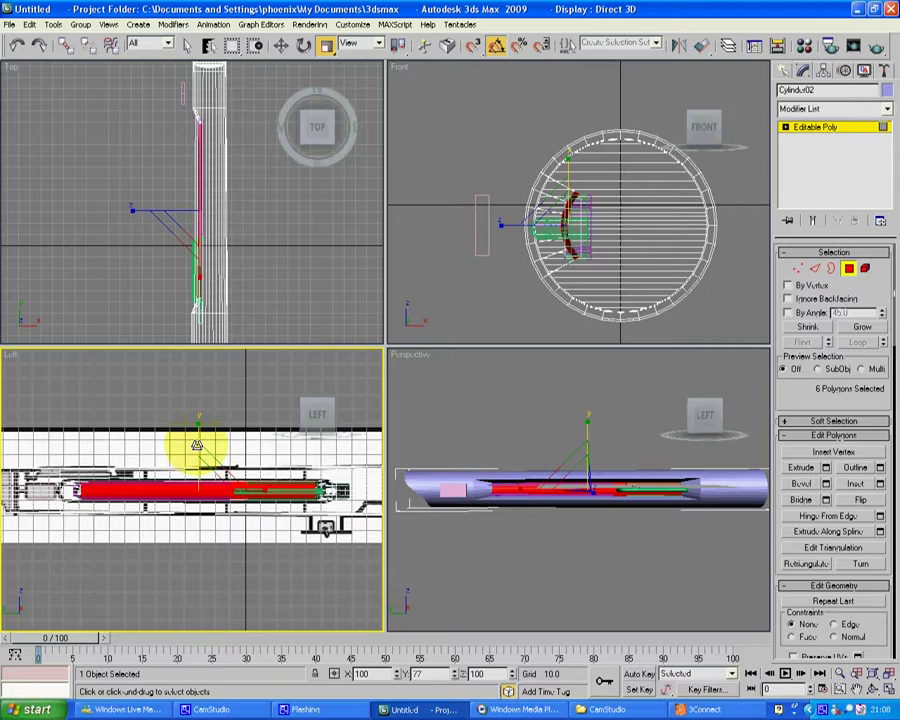
left_click_drag(197, 445, 197, 443)
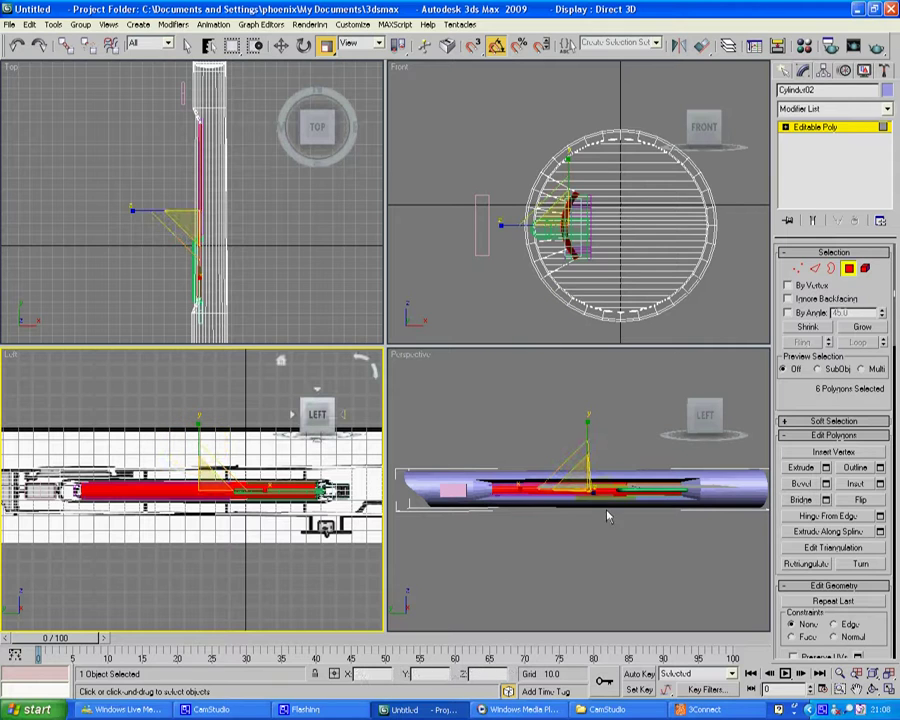
left_click(671, 569)
Leave polygon editing and move the four separate parts inside the recess outward by about 2.1 units along X.
left_click(873, 689)
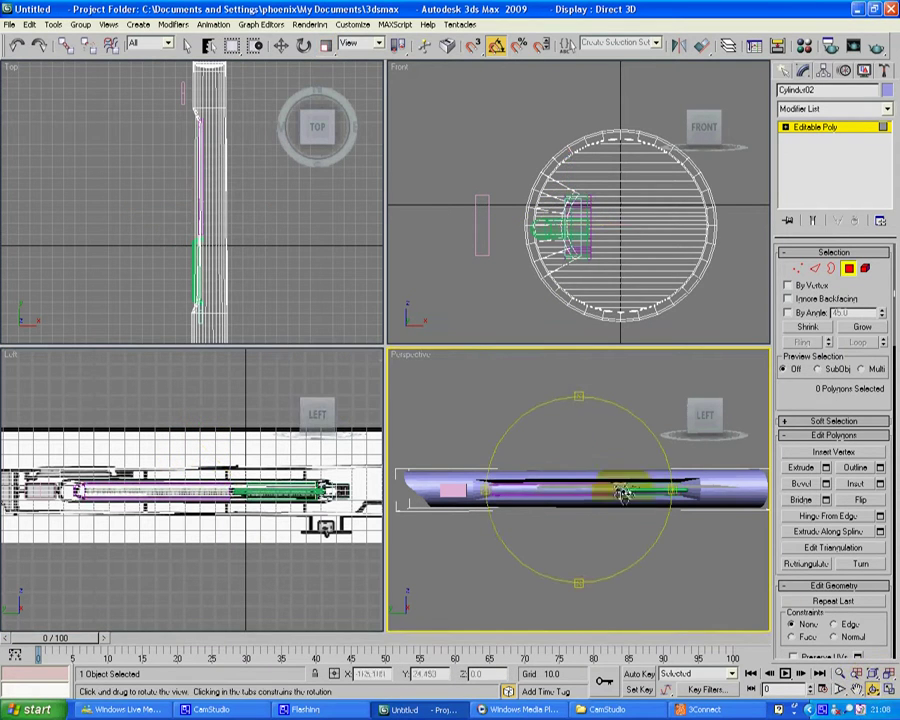
left_click_drag(621, 492, 634, 452)
scroll(634, 452, "up", 3)
left_click_drag(603, 548, 591, 406)
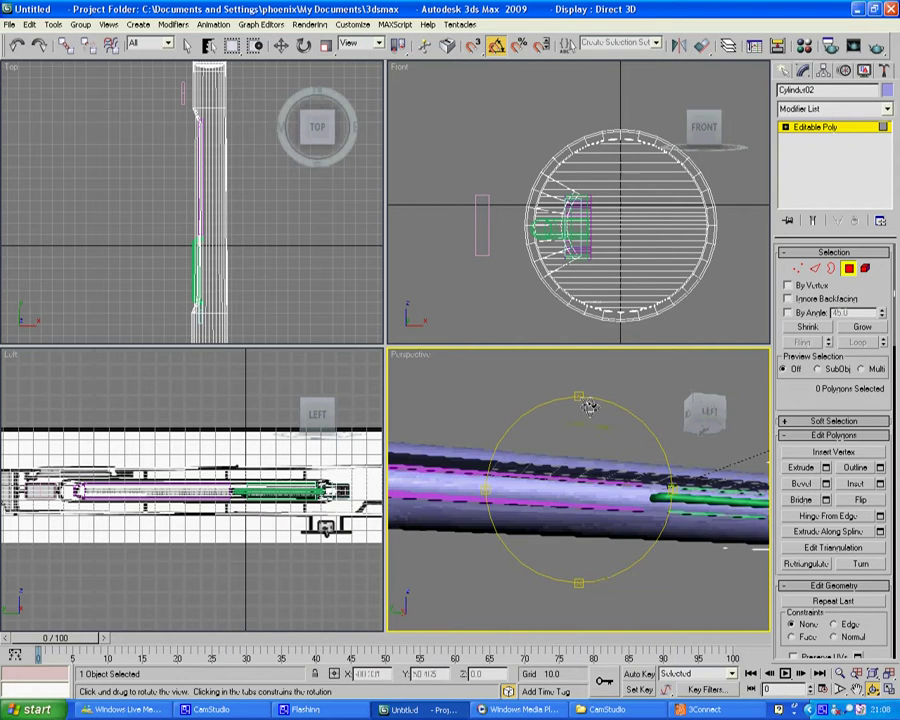
right_click(518, 124)
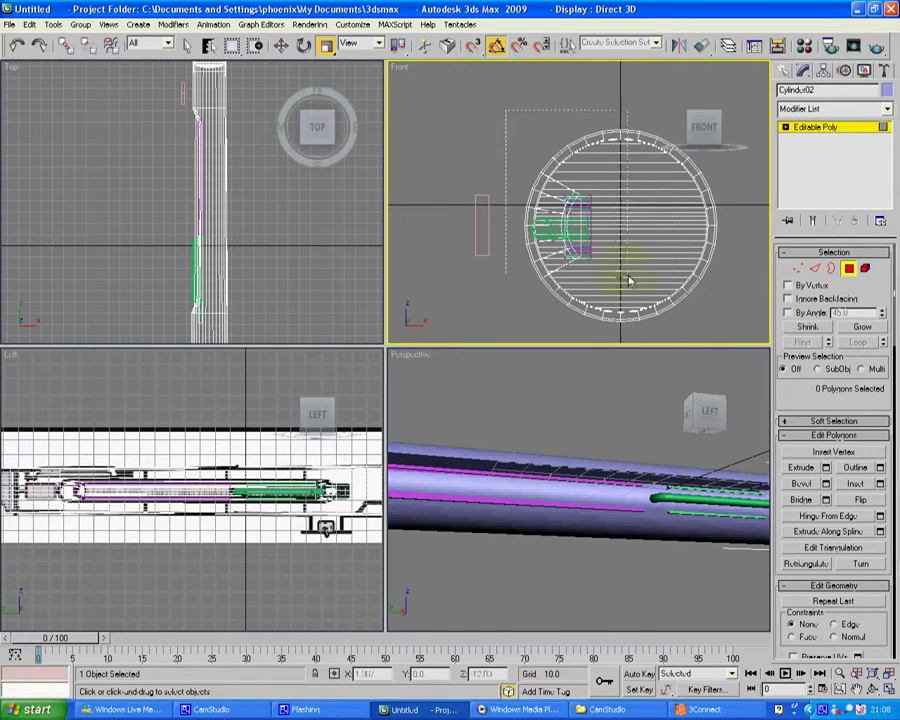
key("ctrl+a")
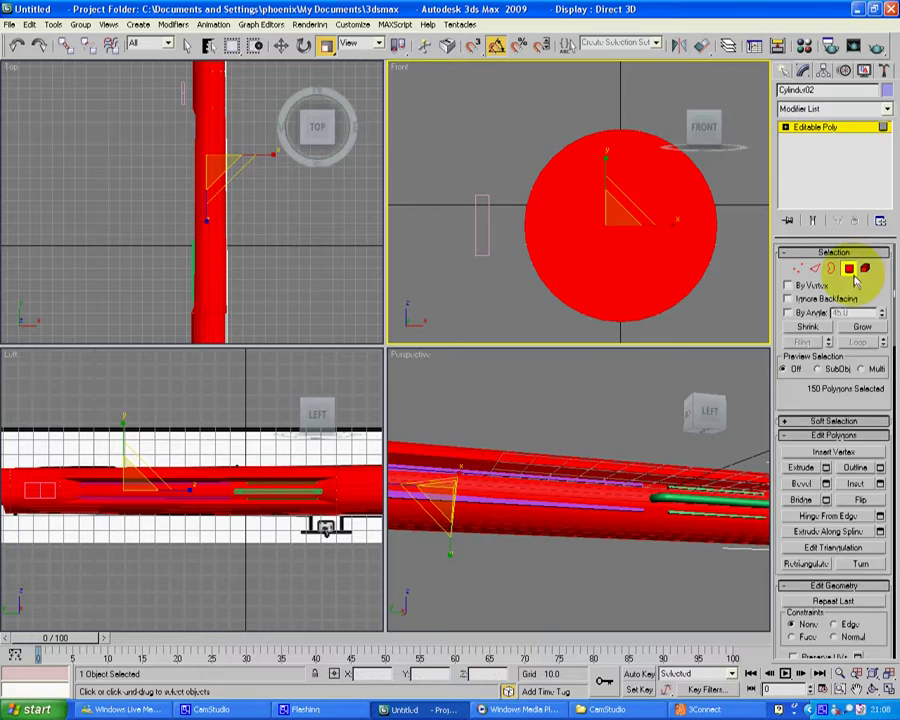
left_click(850, 269)
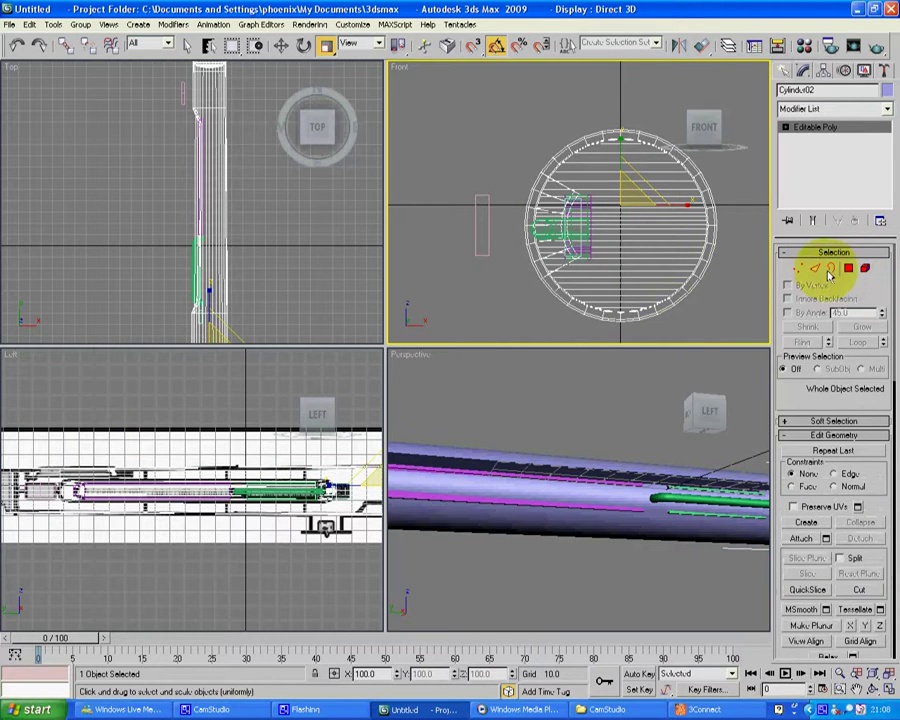
left_click_drag(536, 188, 583, 245)
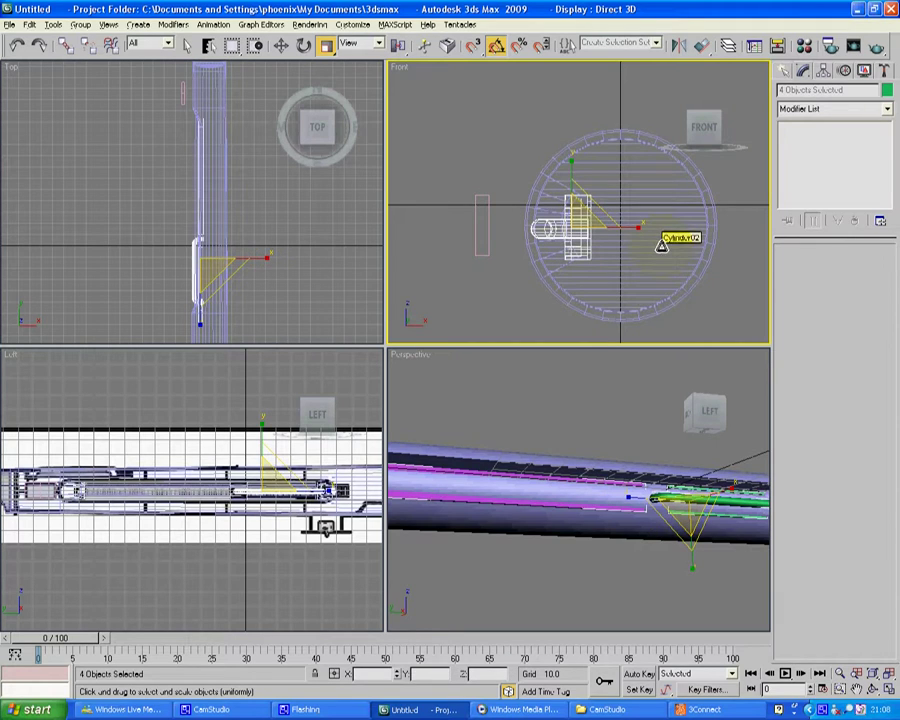
key("w")
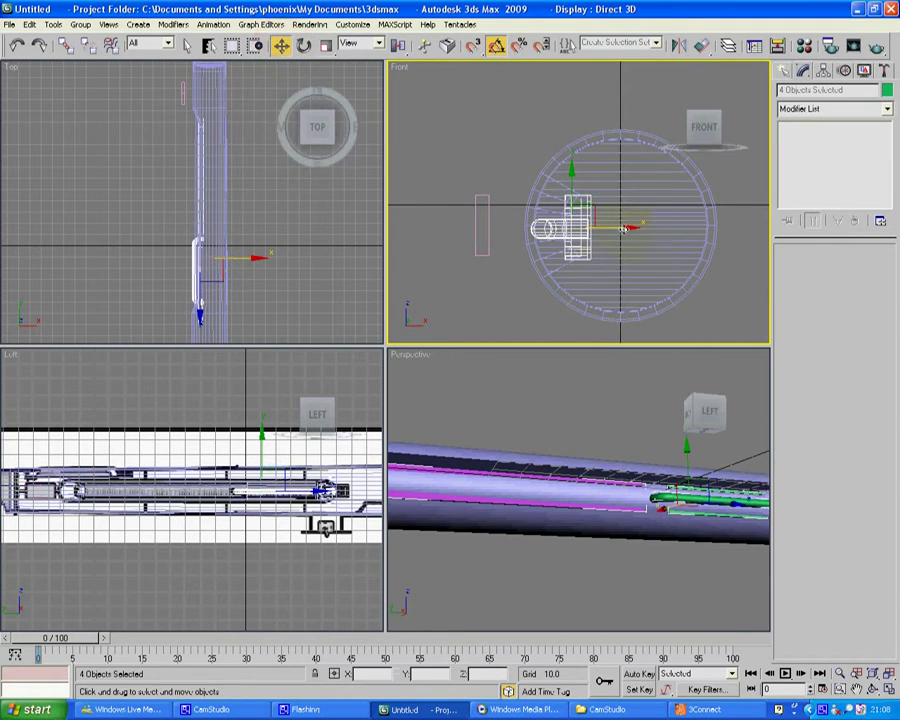
left_click_drag(623, 229, 611, 228)
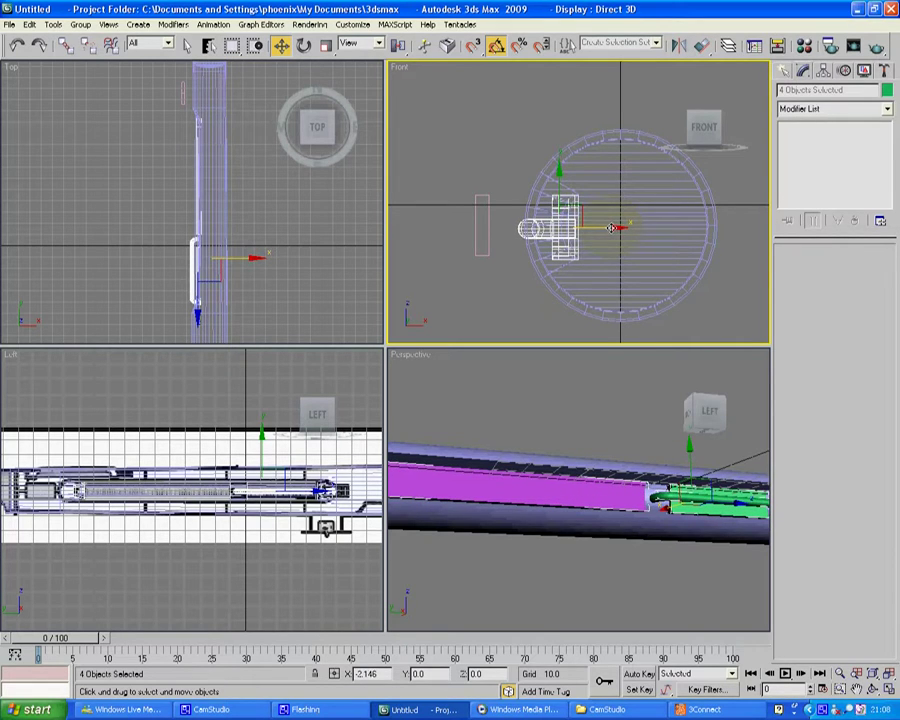
left_click(677, 590)
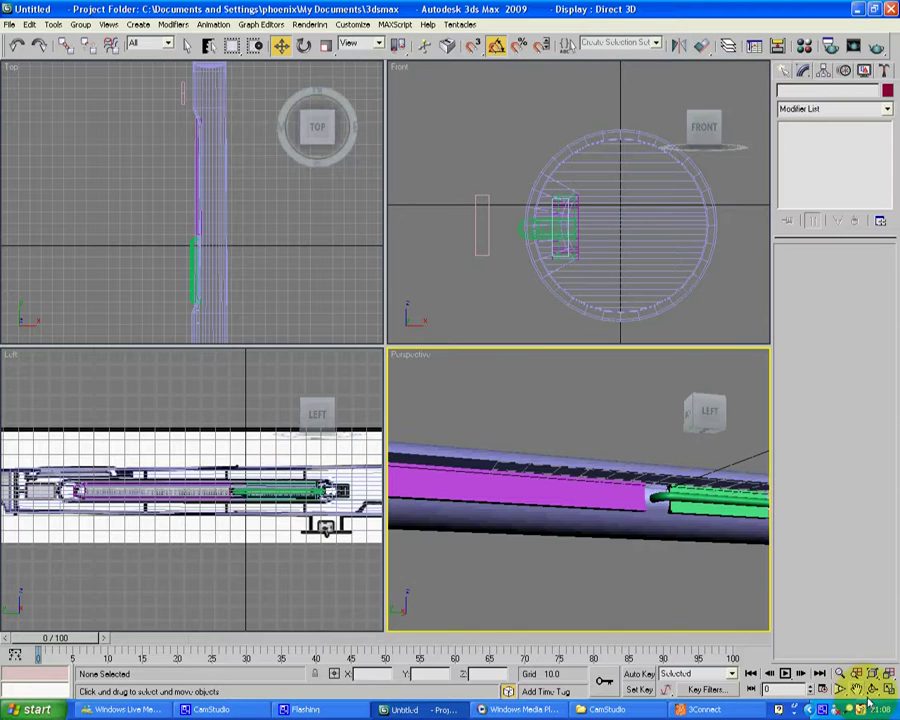
Move the small box beside the recess along X to about -15.0 so it sits in the cylinder's side, and deselect it.
left_click(872, 692)
left_click_drag(632, 544, 538, 518)
key("w")
left_click(452, 520)
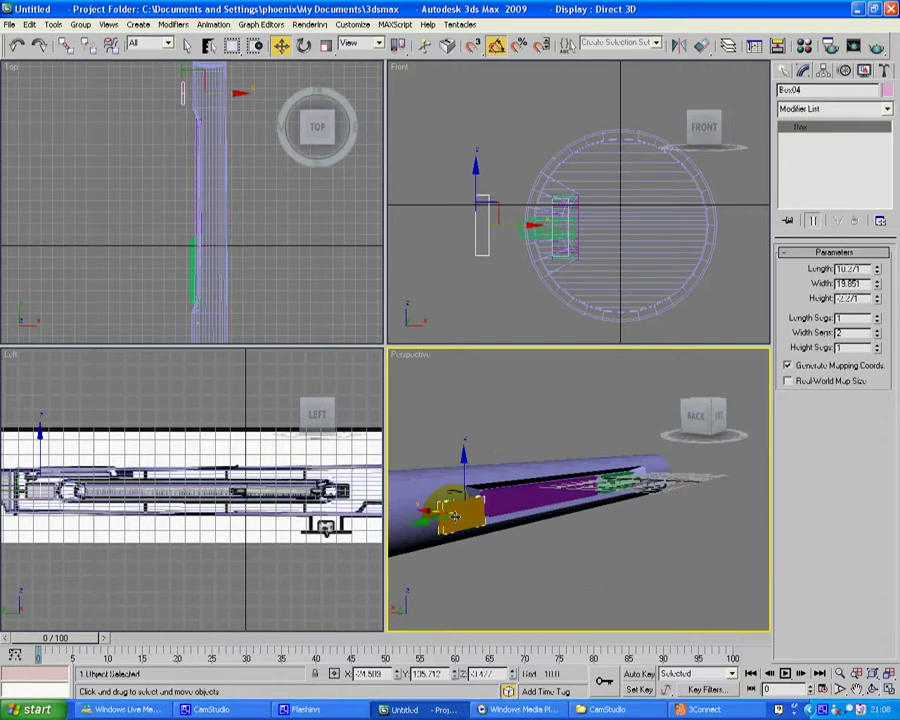
left_click_drag(453, 517, 412, 506)
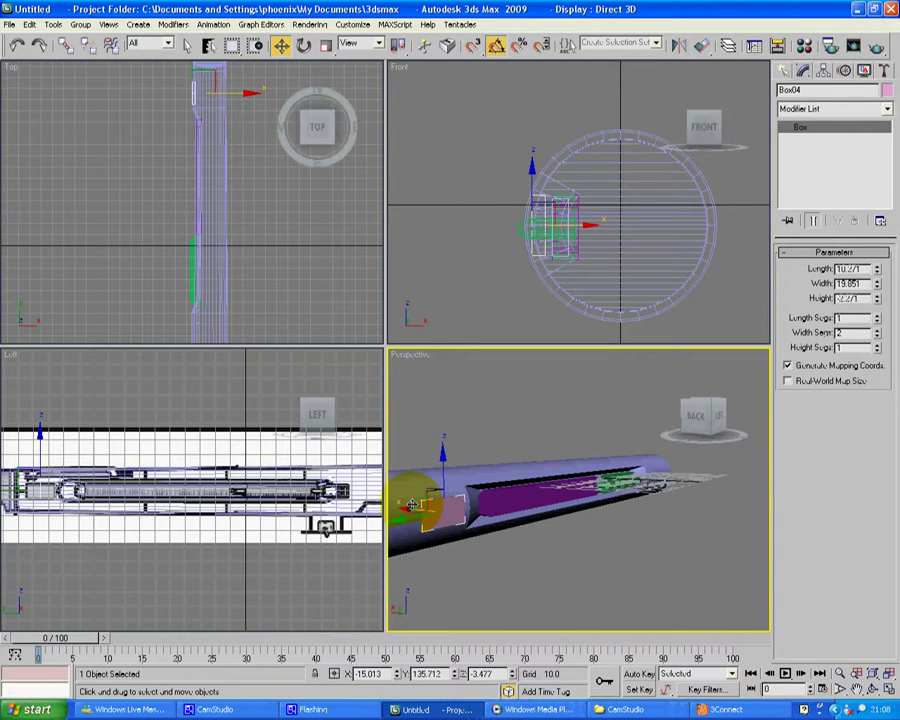
left_click(539, 565)
left_click(873, 689)
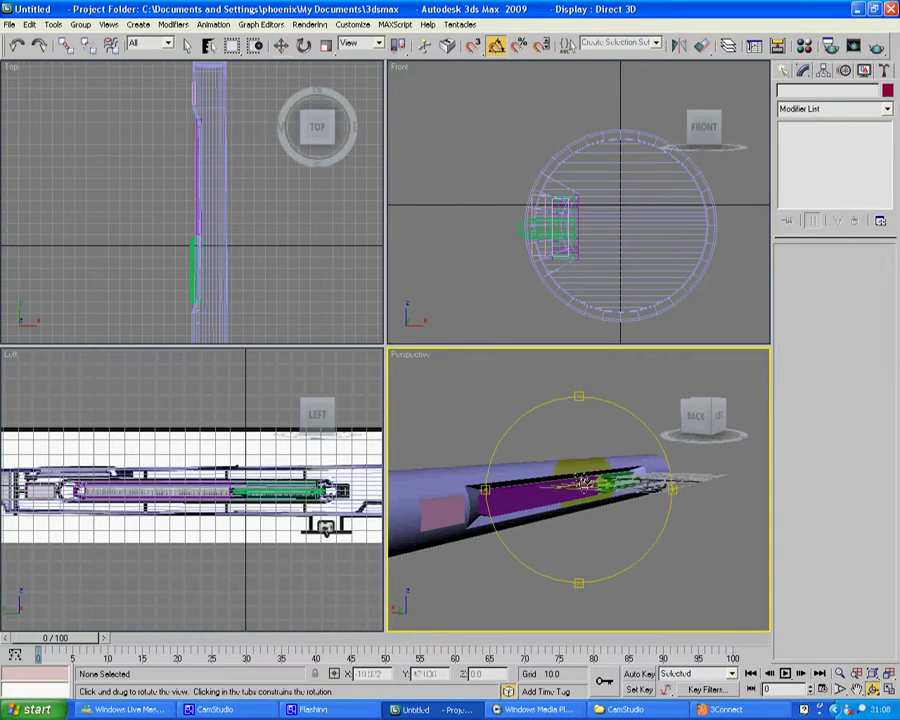
Select the long cylindrical body and apply an Optimize modifier to it.
left_click_drag(579, 466, 550, 486)
right_click(550, 486)
left_click(544, 463)
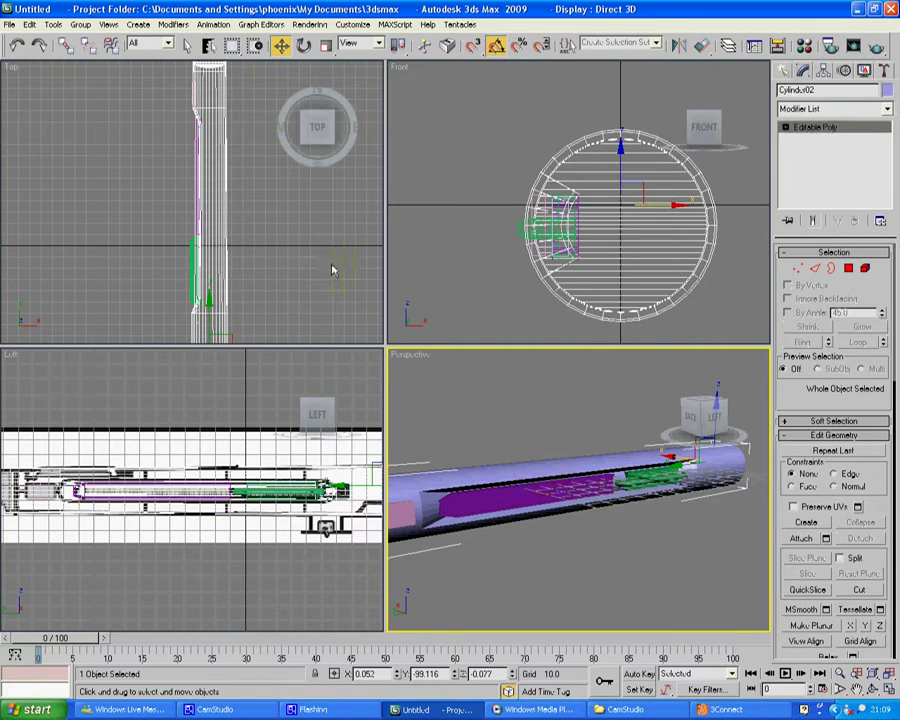
left_click(173, 24)
mouse_move(222, 70)
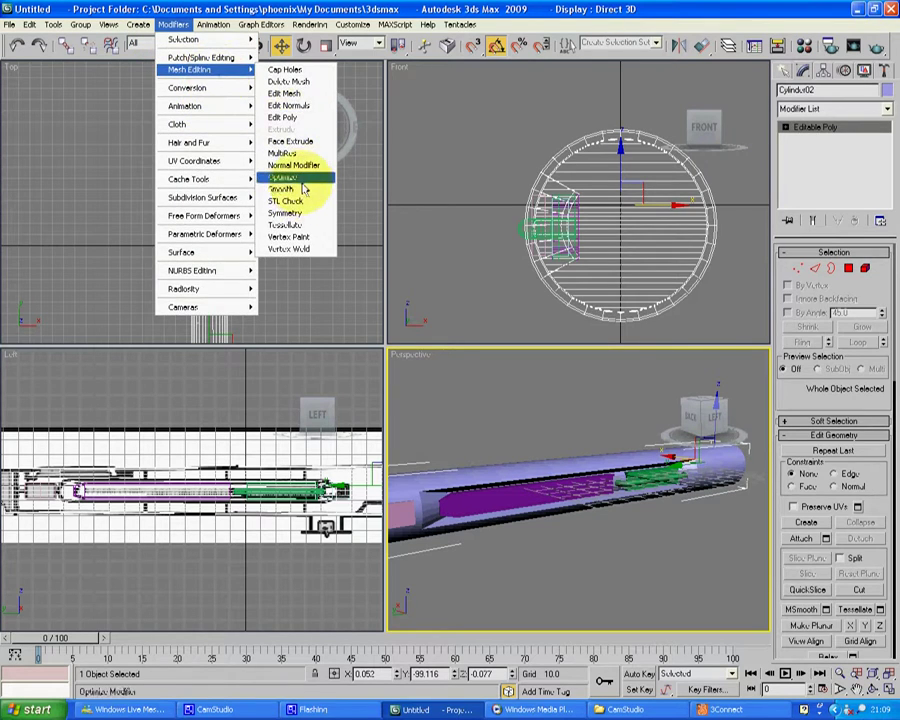
left_click(305, 187)
key("ctrl+z")
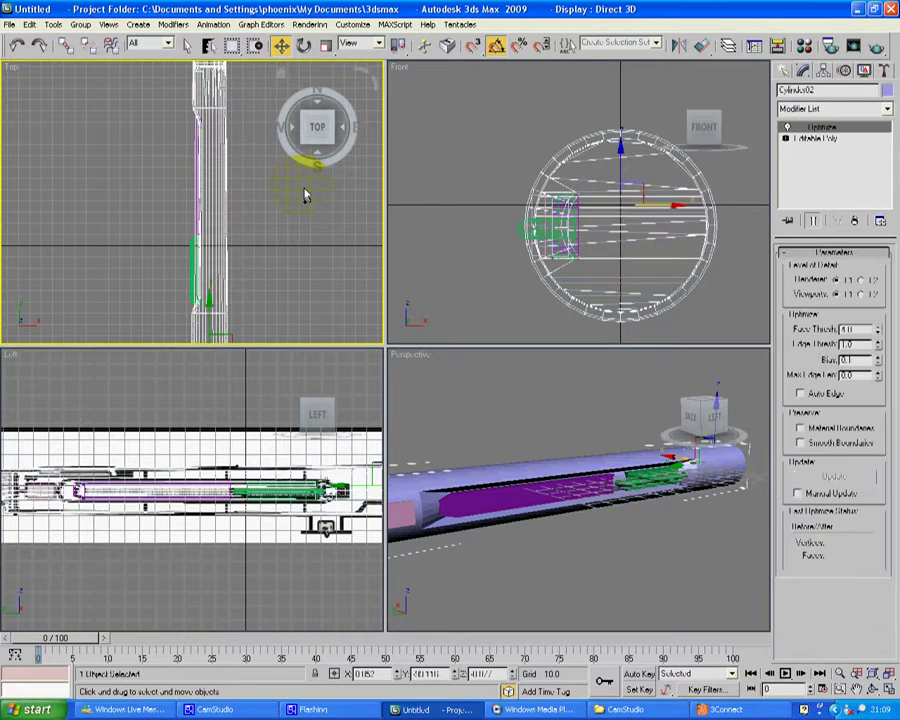
Add a Smooth modifier with Auto Smooth enabled to the cylindrical body, then deselect it.
left_click(173, 24)
mouse_move(190, 70)
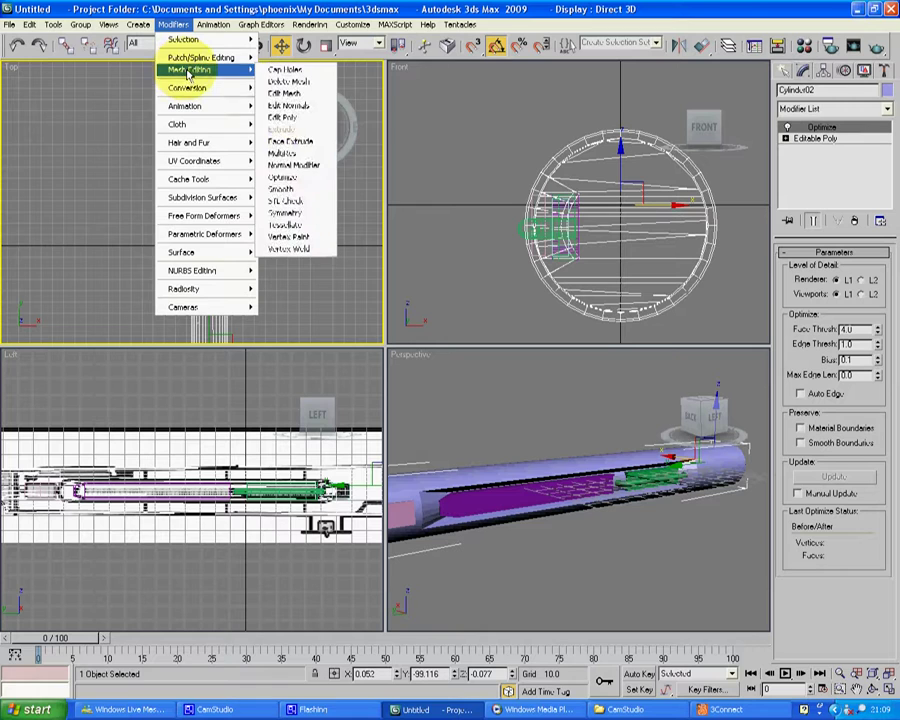
left_click(305, 190)
left_click(787, 270)
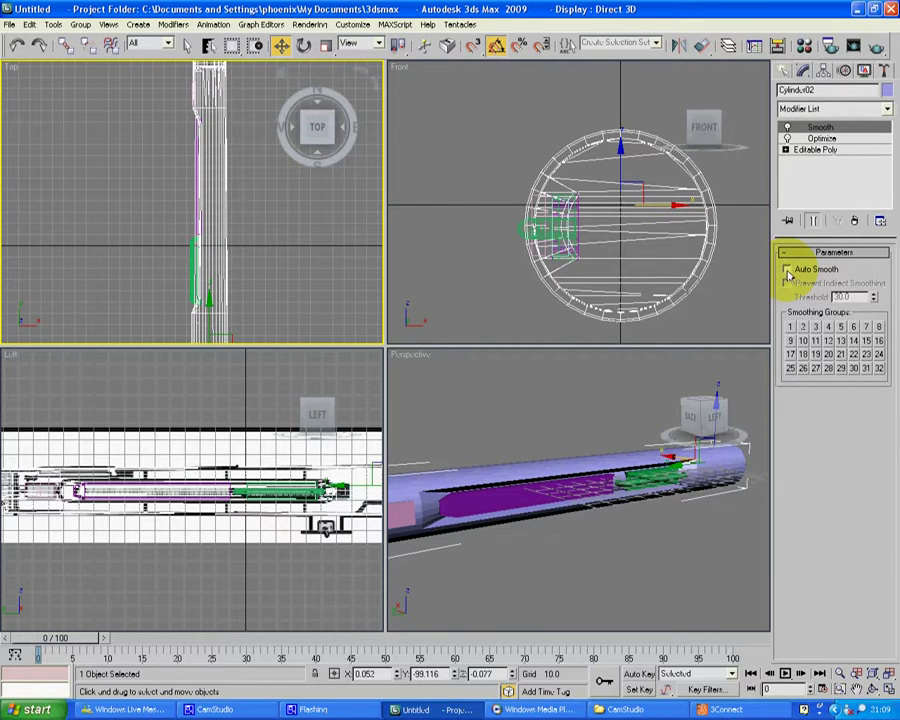
left_click(716, 545)
Select the cylindrical body at its flat end and convert it to an Editable Poly, collapsing its modifiers.
left_click(873, 690)
mouse_move(580, 480)
left_mouse_down()
mouse_move(474, 442)
mouse_move(567, 510)
mouse_move(624, 534)
mouse_move(665, 502)
mouse_move(690, 500)
mouse_move(585, 503)
left_mouse_up()
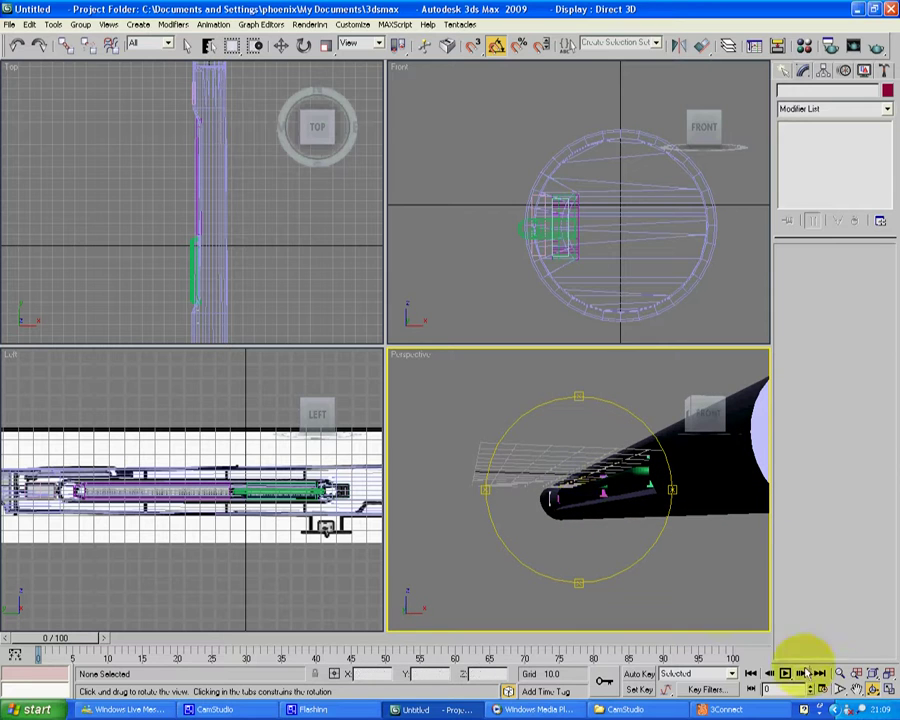
left_click(858, 689)
left_click_drag(321, 512, 225, 498)
left_click_drag(687, 502, 629, 523)
right_click(669, 499)
left_click(669, 497)
right_click(626, 562)
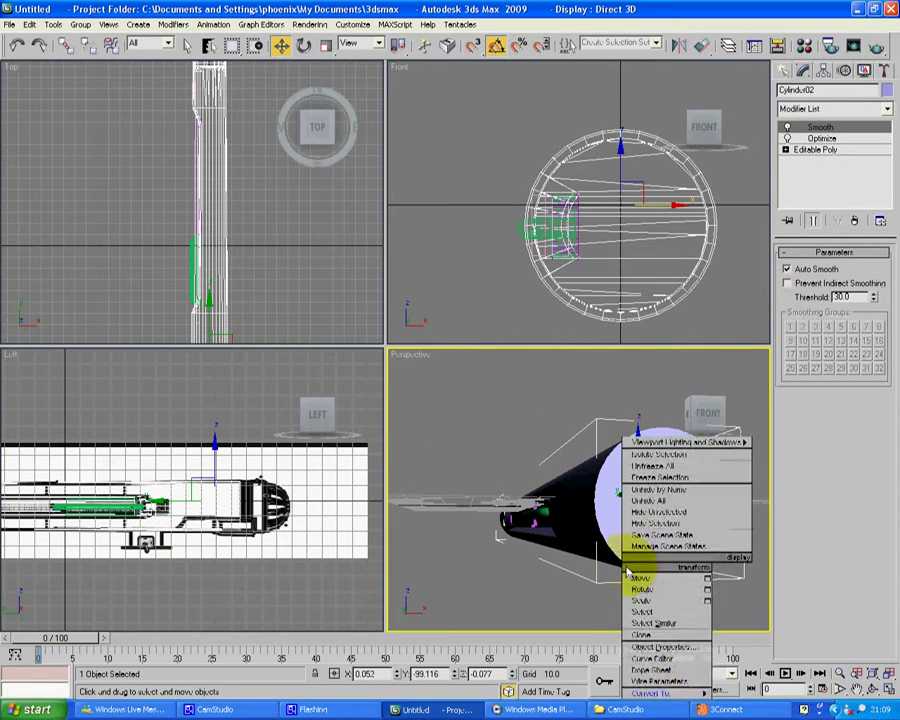
mouse_move(665, 692)
left_click(762, 682)
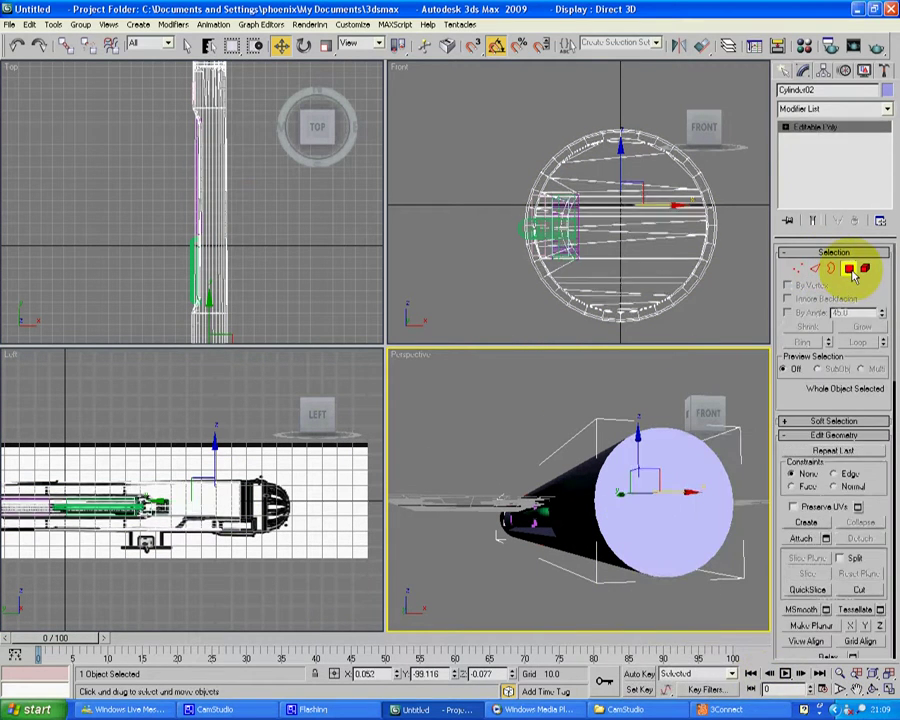
Select the polygon capping the cylinder's flat end and extrude it as a group with a height of 0.001.
left_click(848, 268)
left_click(721, 522)
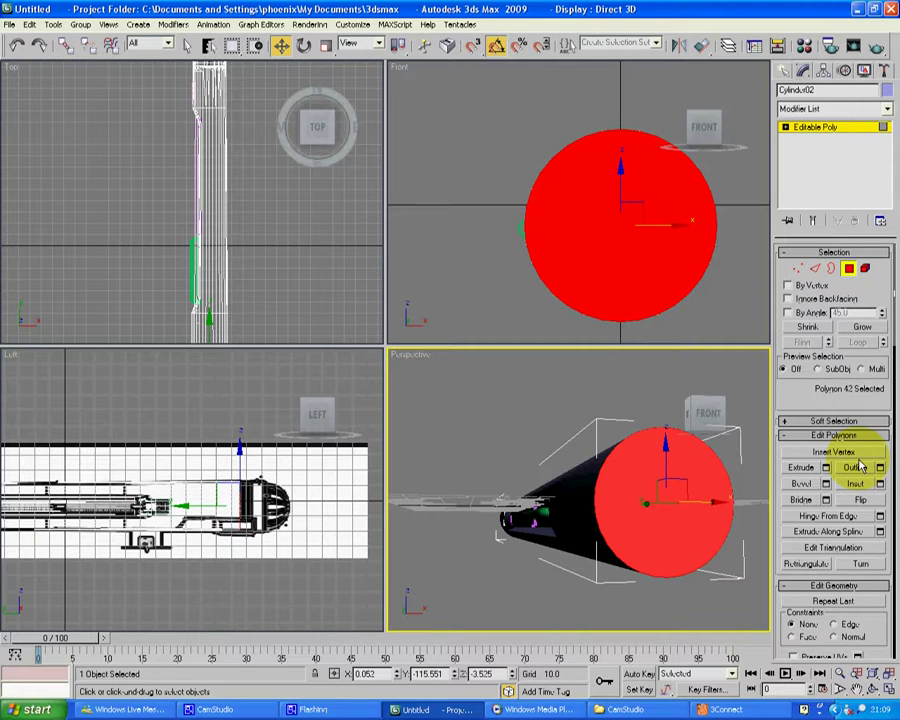
left_click(826, 469)
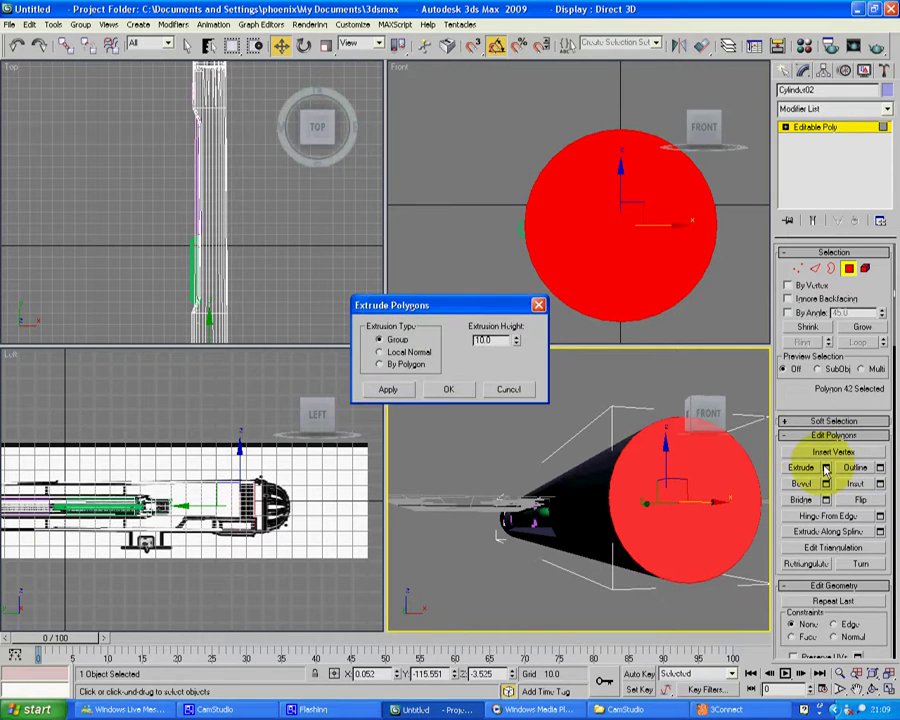
left_click_drag(510, 350, 510, 299)
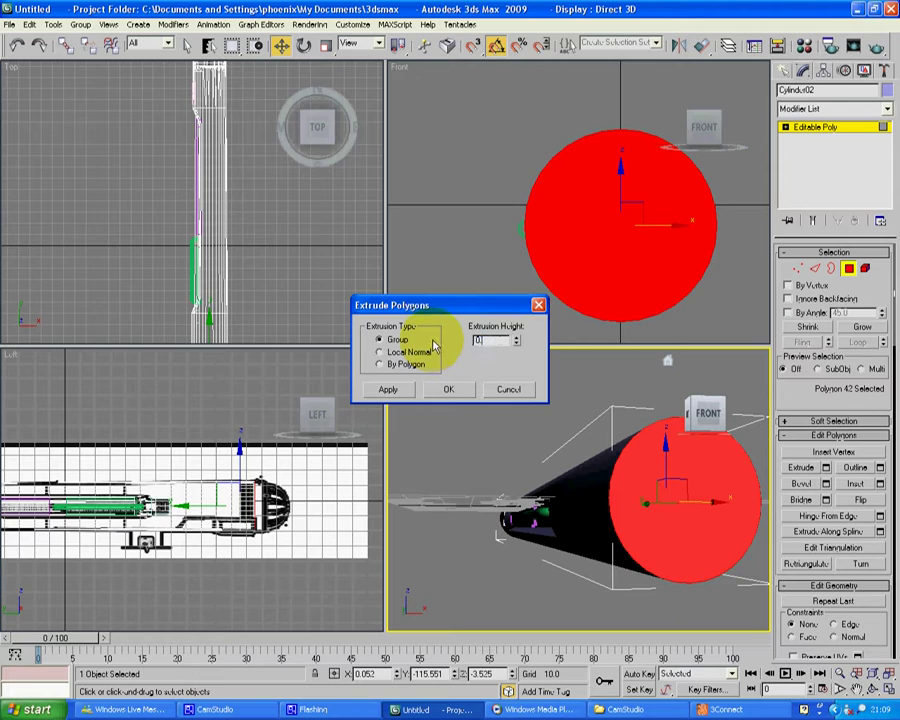
type("0.001")
key("Return")
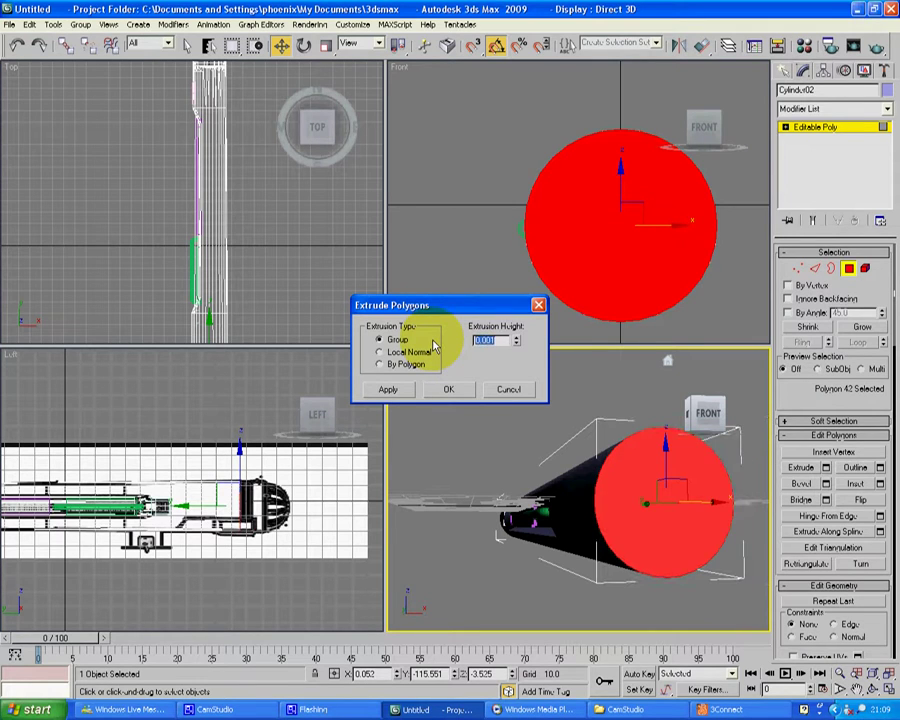
left_click(448, 390)
Uniformly scale the end cap polygon slightly inward, finishing with a scale of about 98%, to leave a narrow rim.
left_click(326, 45)
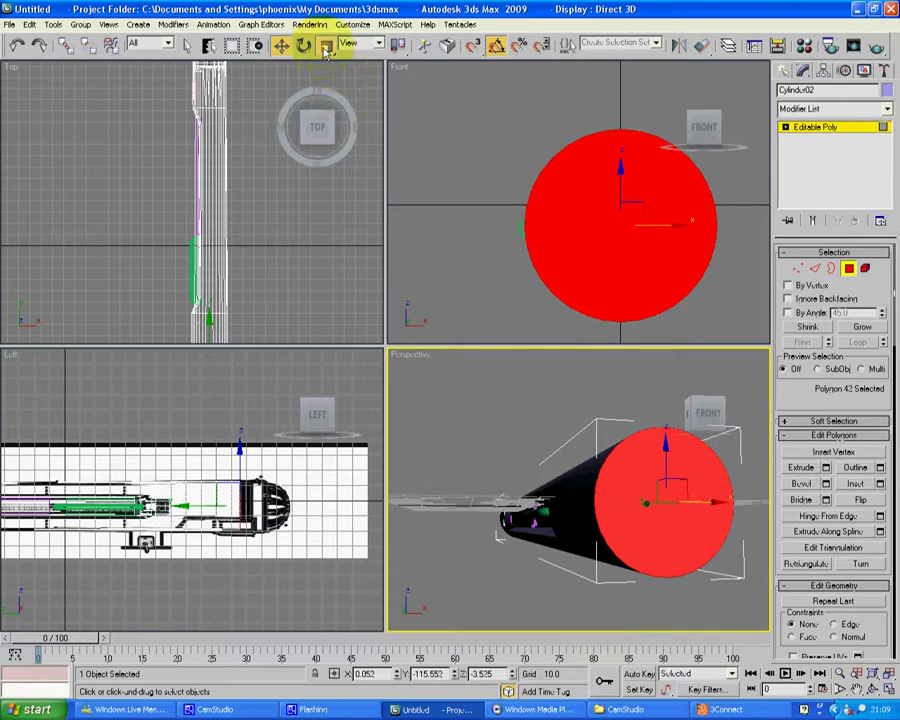
left_click_drag(666, 511, 666, 515)
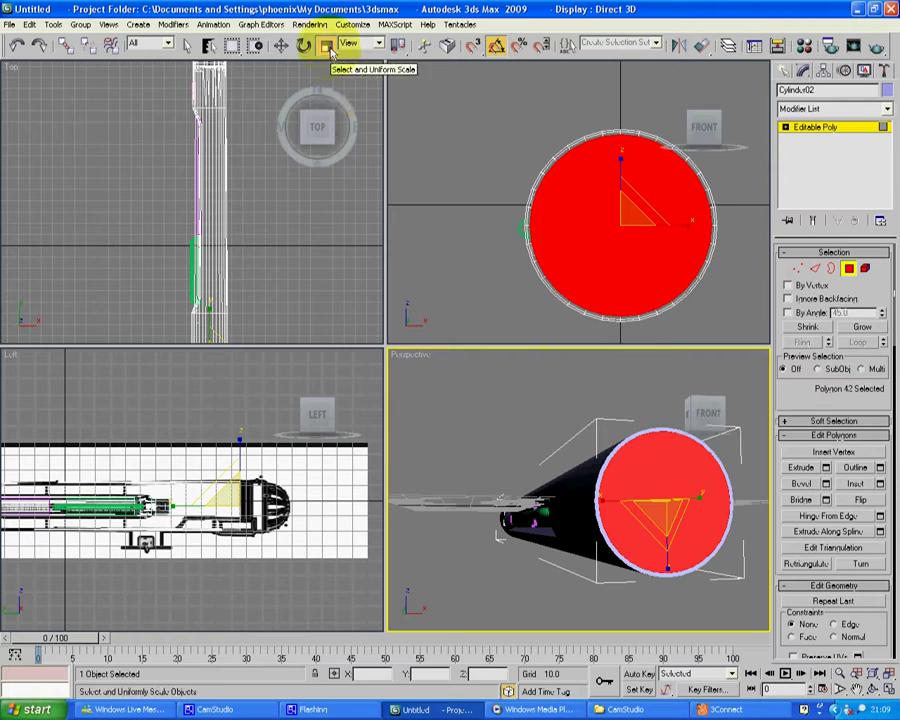
left_click_drag(665, 512, 615, 470)
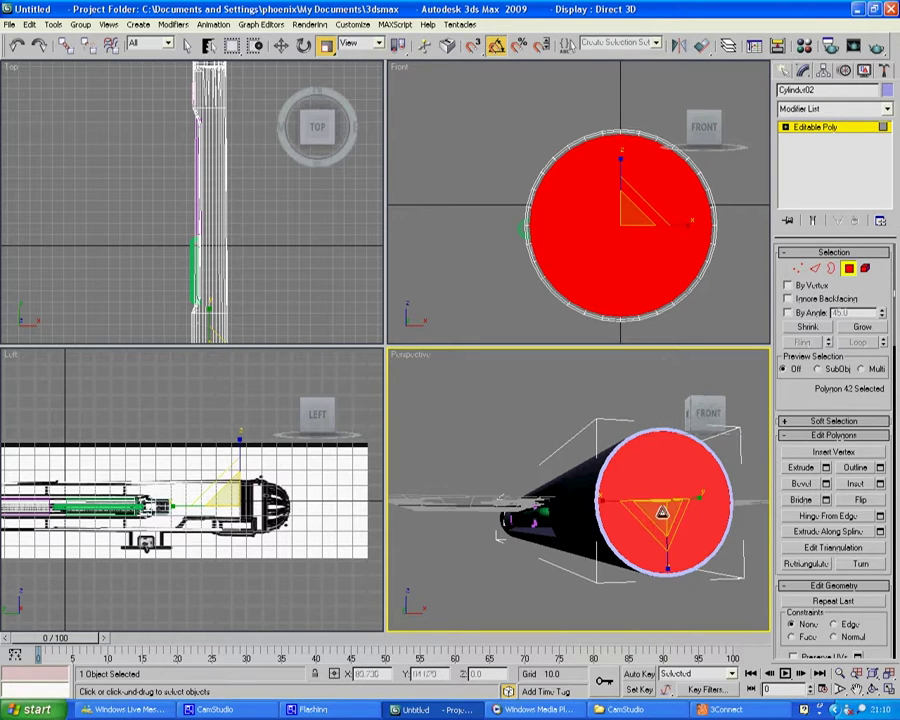
left_click_drag(662, 514, 662, 520)
left_click_drag(640, 248, 640, 241)
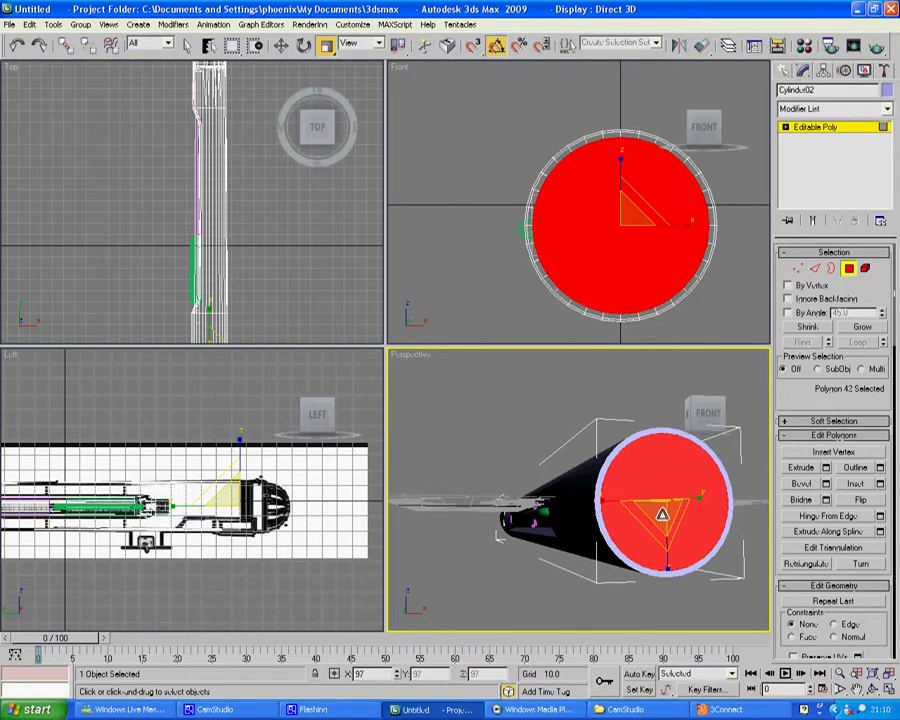
left_click_drag(662, 513, 662, 515)
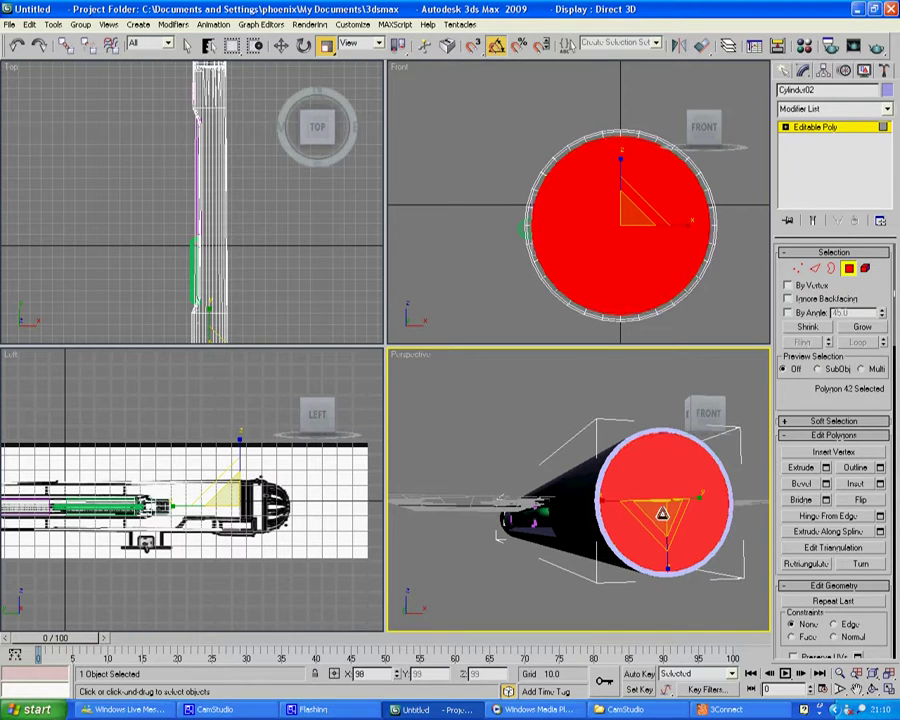
Extrude the end cap as a group by 2.0 and scale it back out to the cylinder's full diameter.
left_click(826, 467)
left_click_drag(501, 341, 399, 352)
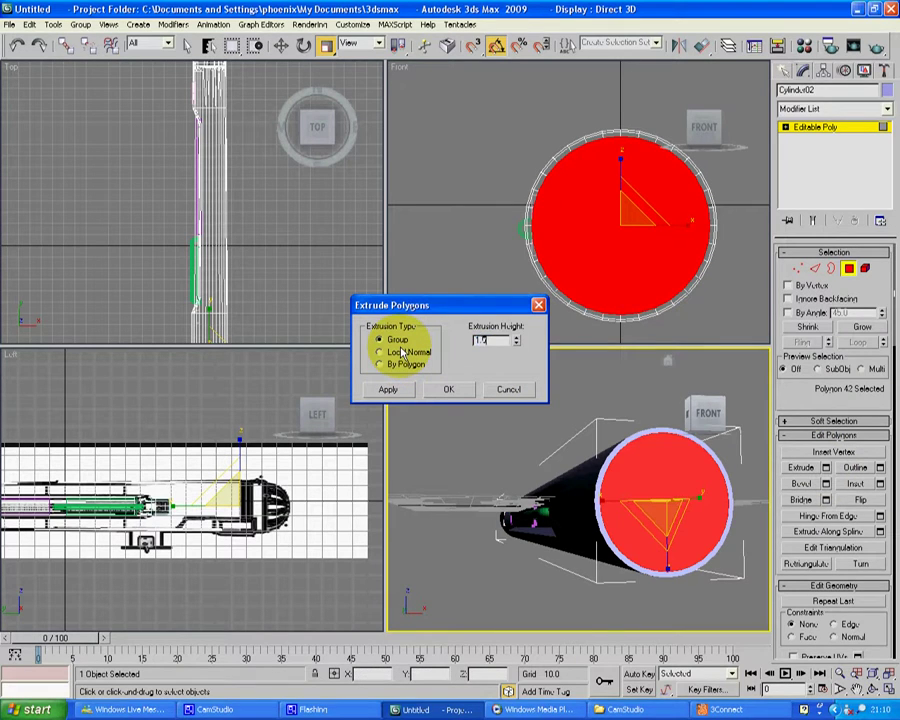
type("1.0")
key("Return")
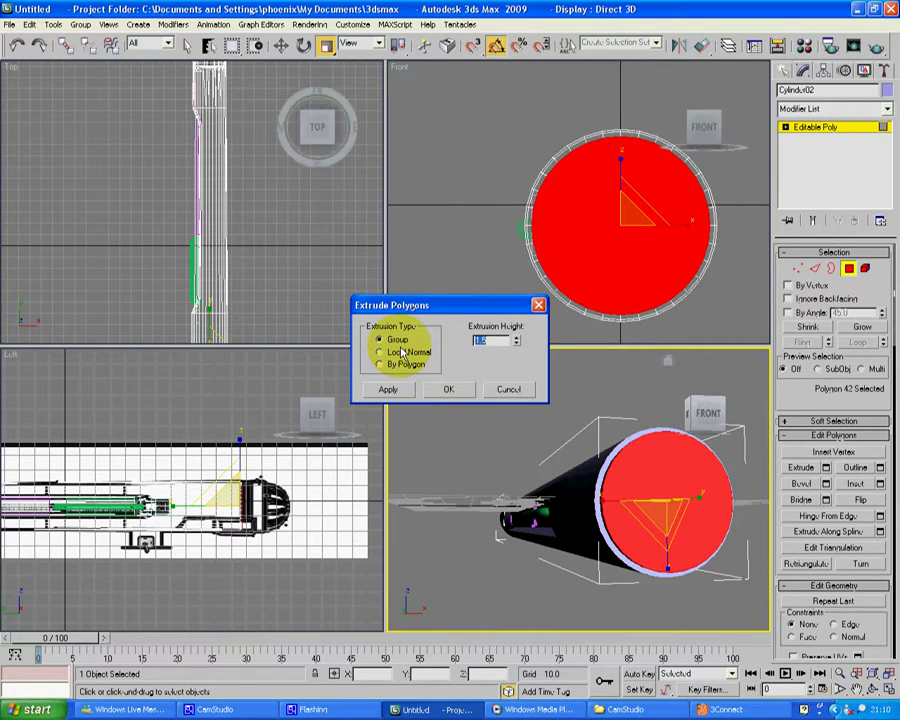
type("2.0")
key("Return")
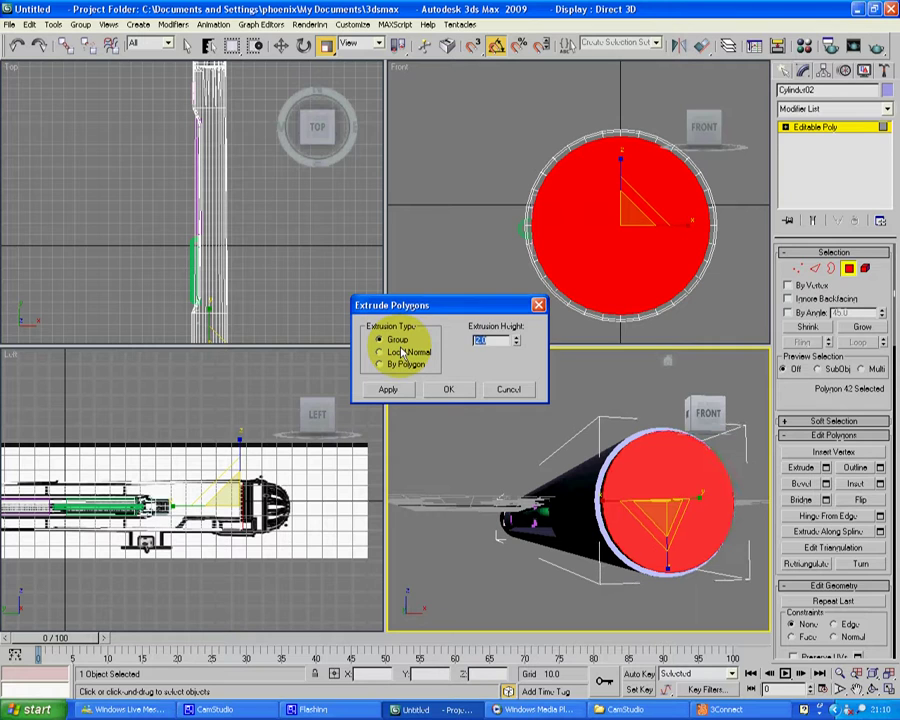
left_click(462, 391)
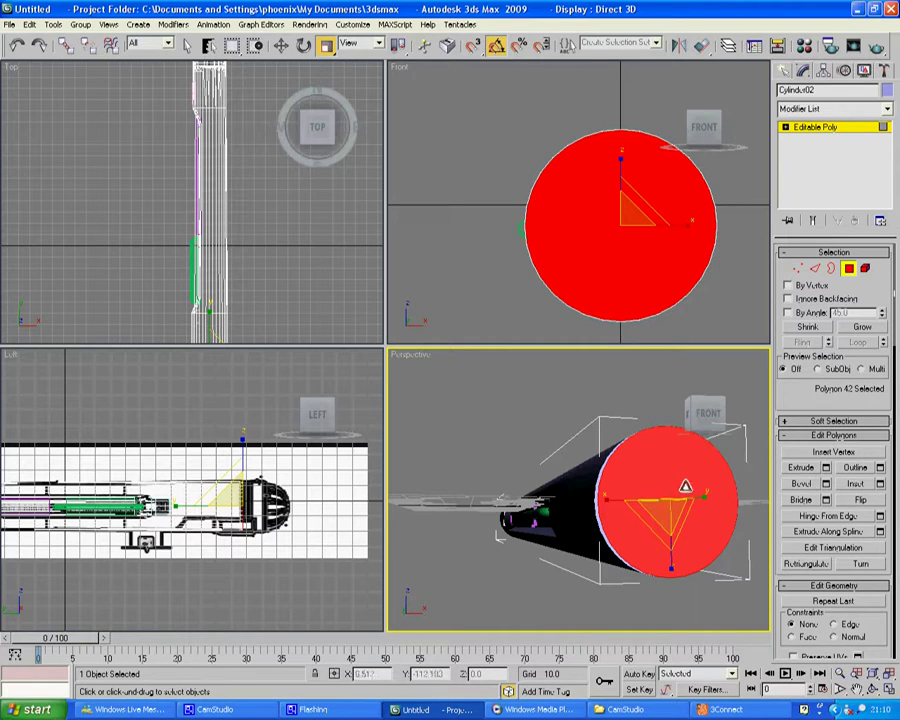
Extrude the full-width end cap by 0.001 and scale the new face inward to leave a wider rim.
left_click(826, 469)
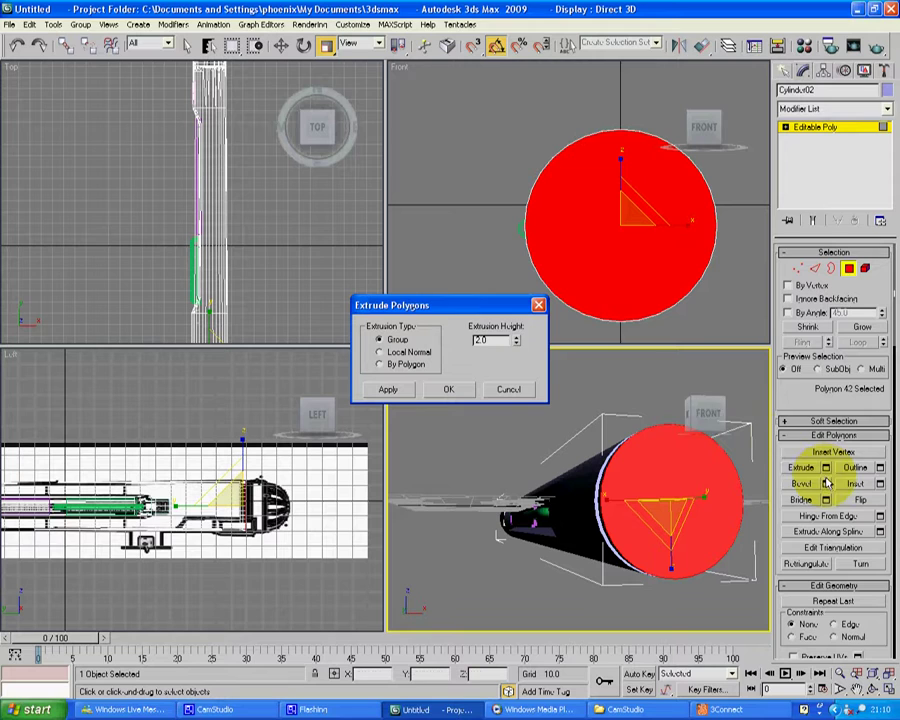
double_click(482, 340)
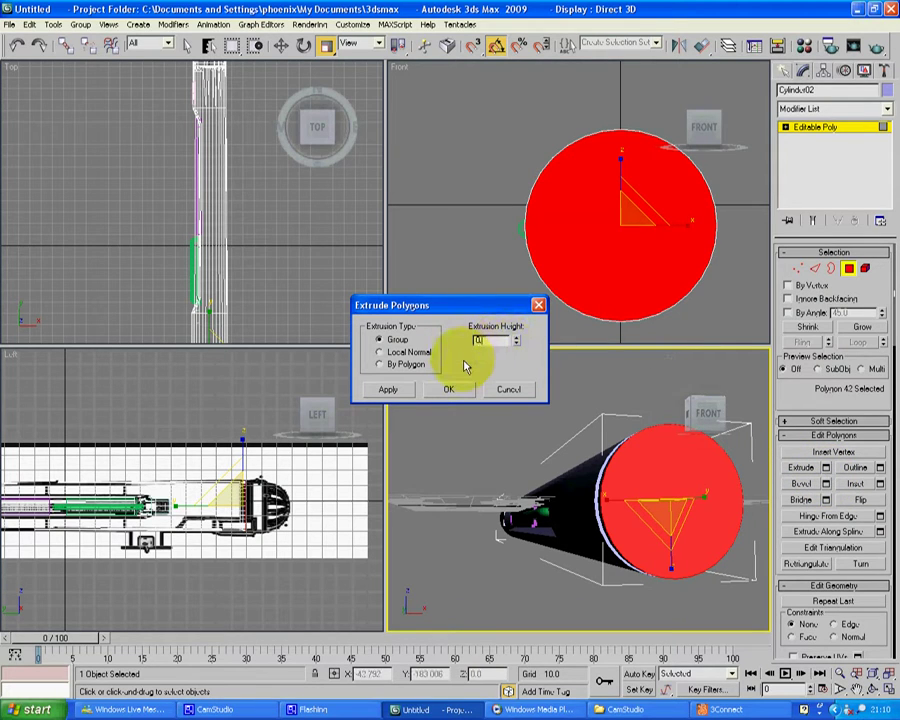
type("0.001")
left_click(450, 389)
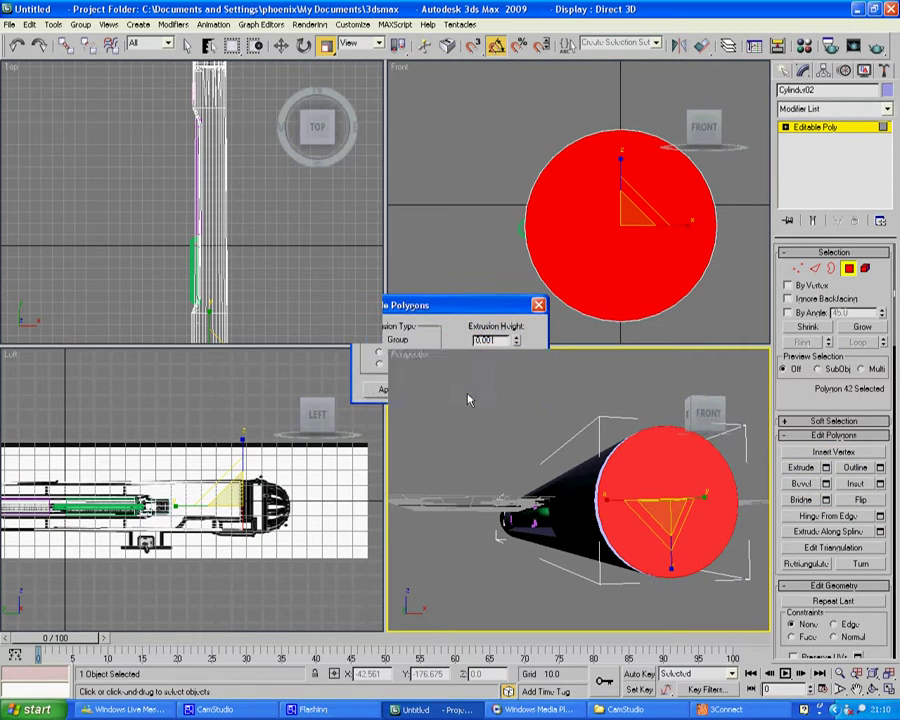
mouse_move(630, 219)
left_mouse_down()
mouse_move(629, 236)
mouse_move(625, 217)
mouse_move(624, 228)
left_mouse_up()
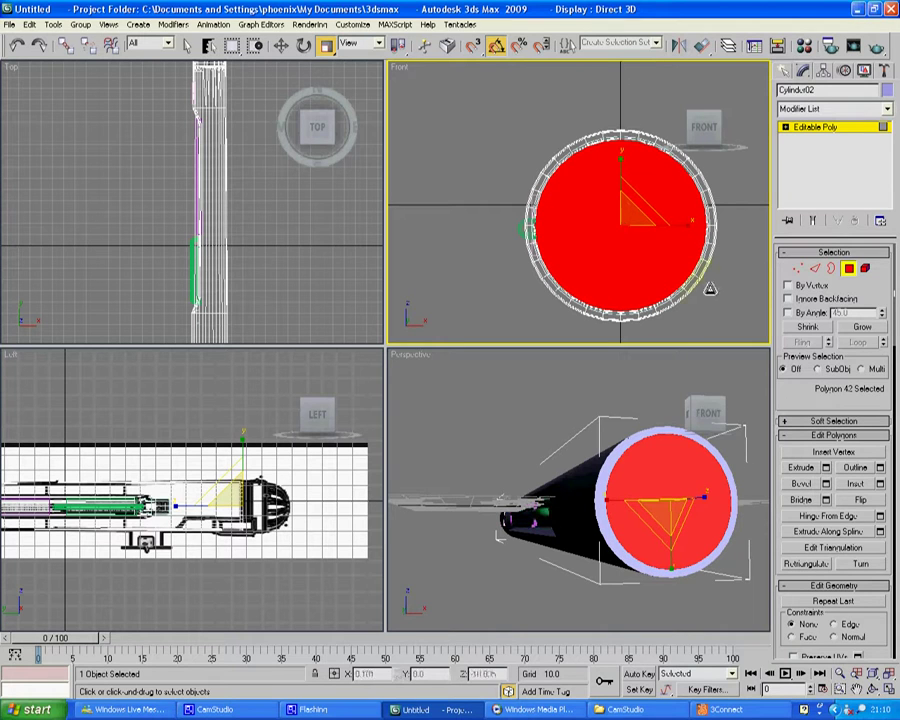
Extrude the narrowed end cap by 2.0 and scale it back up to the cylinder's full diameter.
left_click(827, 468)
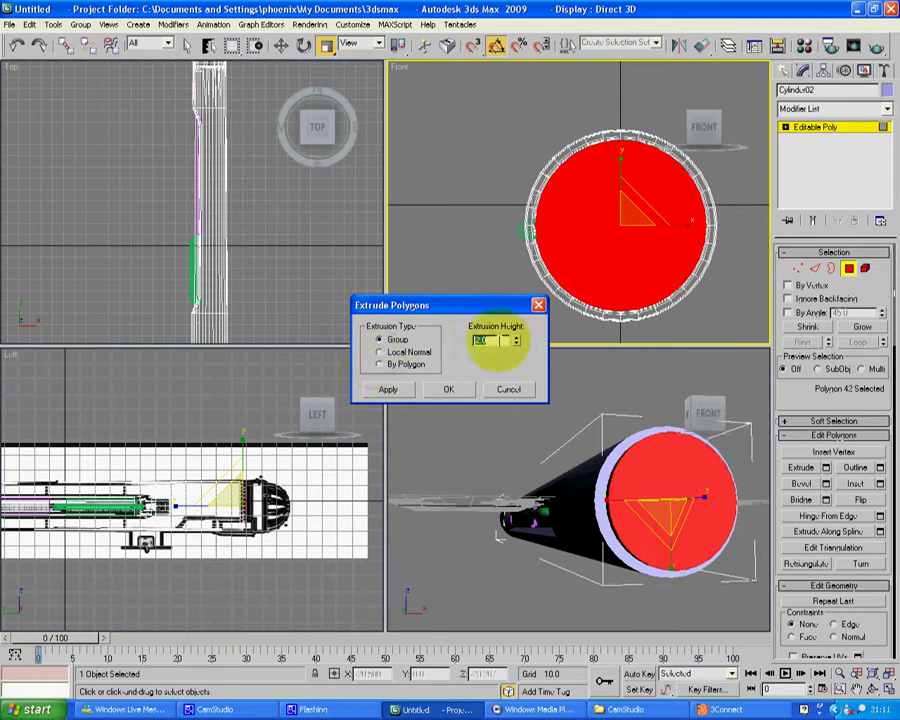
left_click(450, 389)
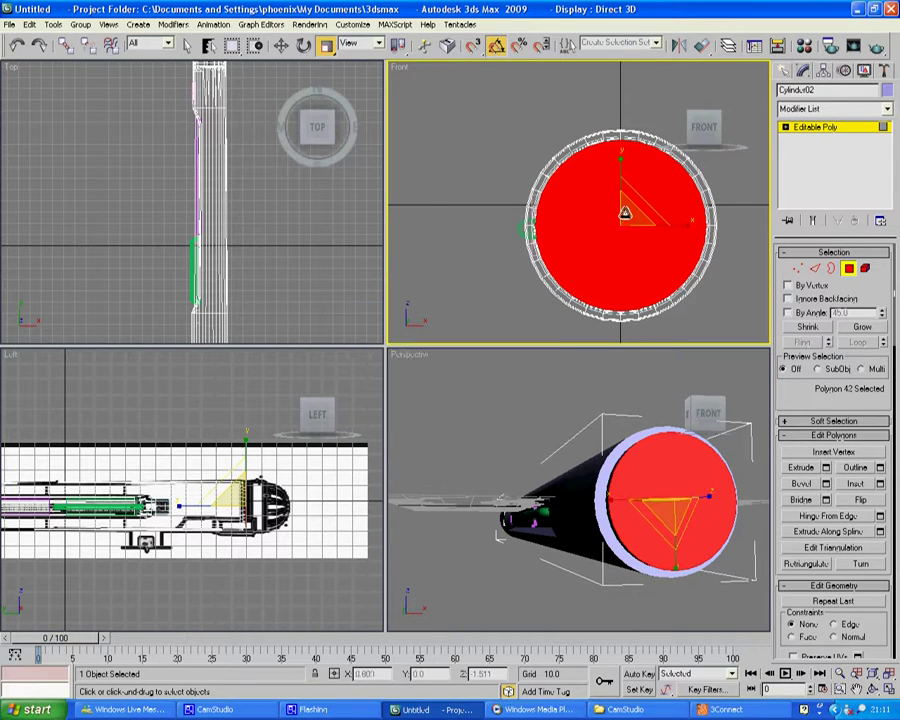
left_click_drag(625, 216, 623, 210)
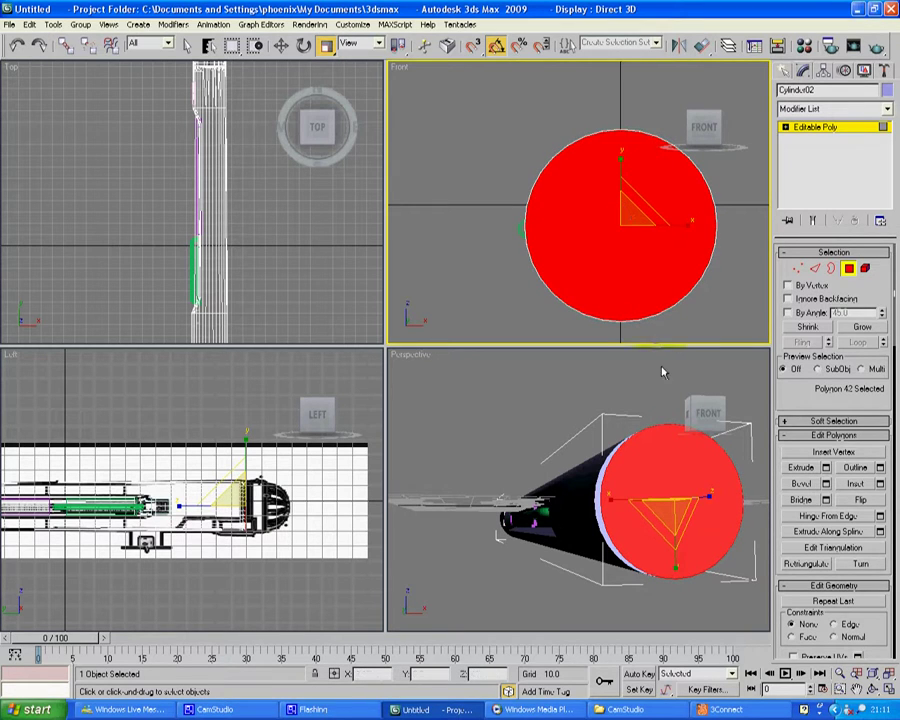
Extrude the end cap by 0.001 again and scale the new face down to about 90%.
left_click(826, 467)
double_click(486, 340)
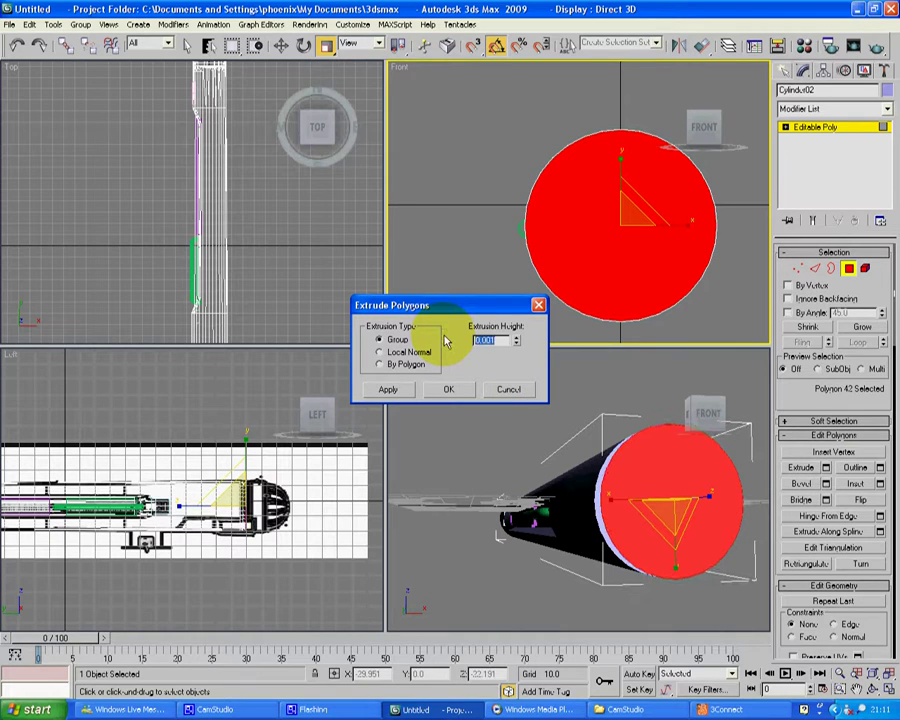
left_click(452, 390)
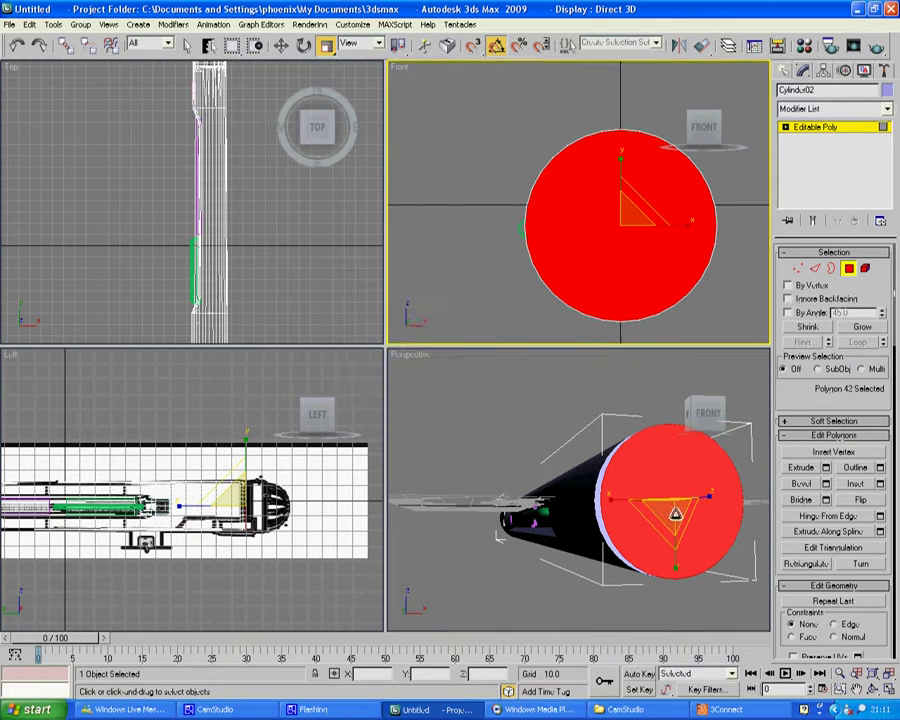
left_click_drag(675, 514, 675, 523)
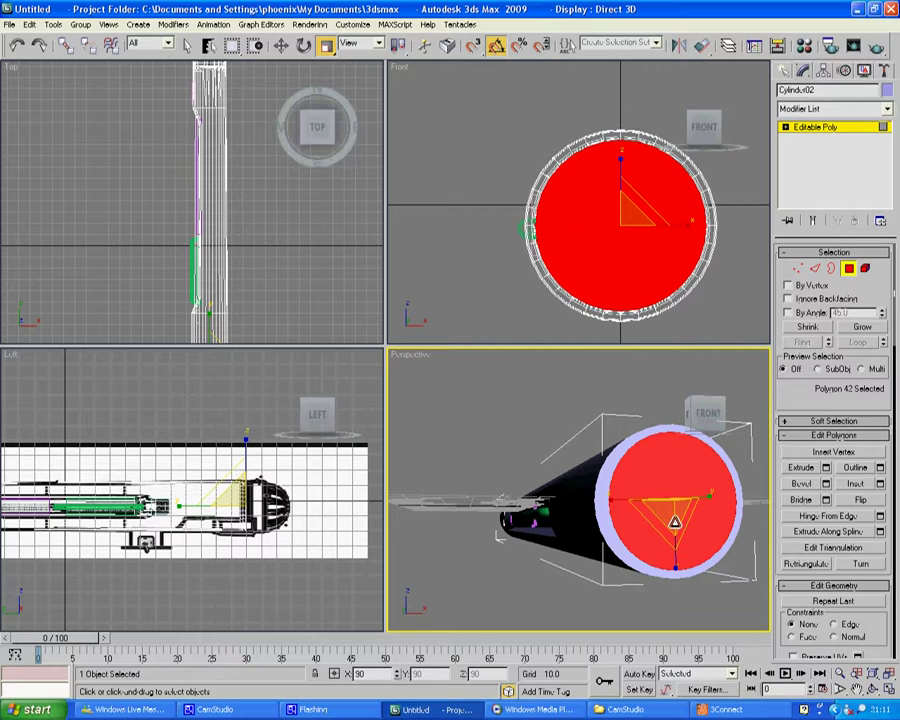
Extrude the 90% end face by 2.0, enlarge it to the cylinder's full diameter, and make the side view active.
left_click(826, 468)
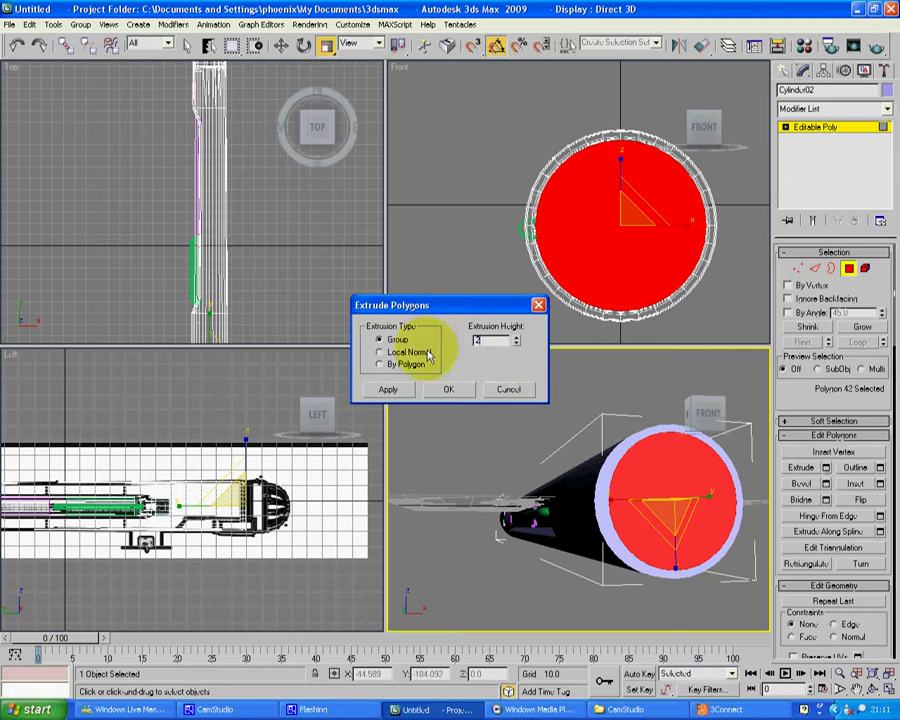
left_click(460, 391)
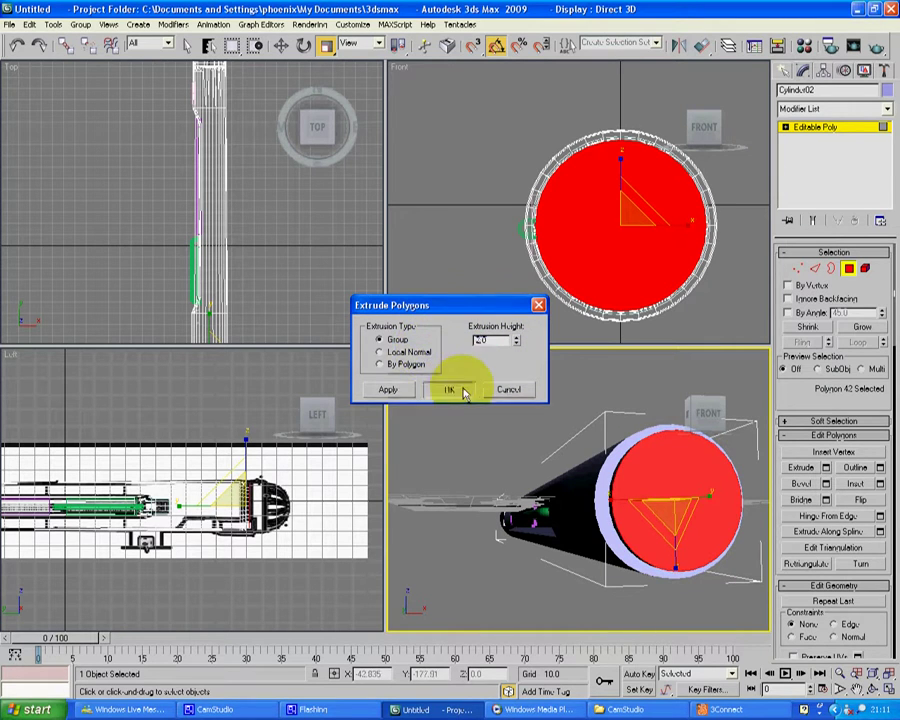
left_click_drag(631, 217, 626, 207)
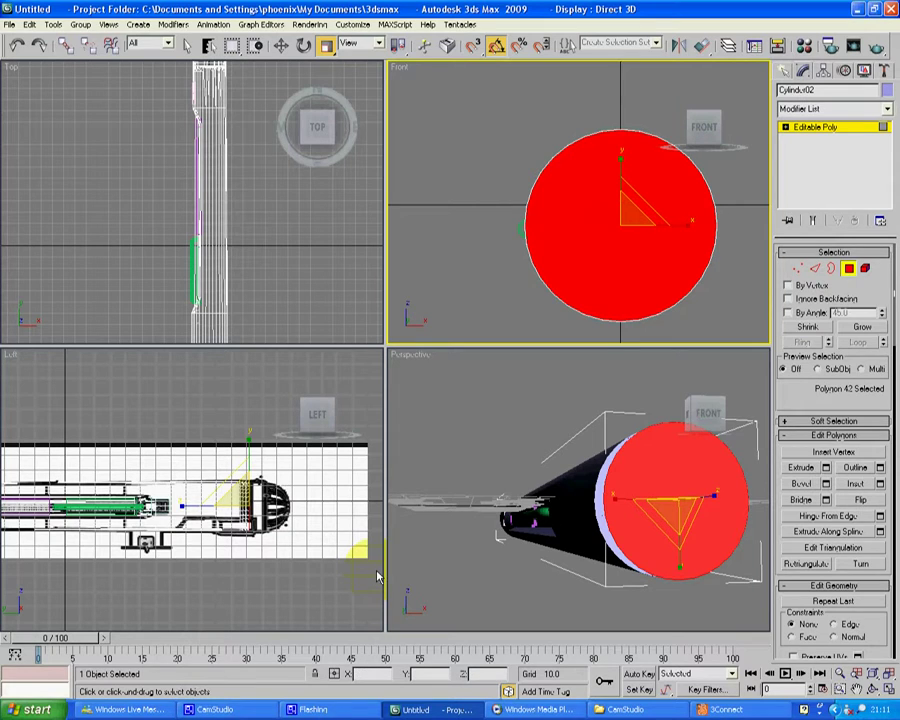
right_click(321, 582)
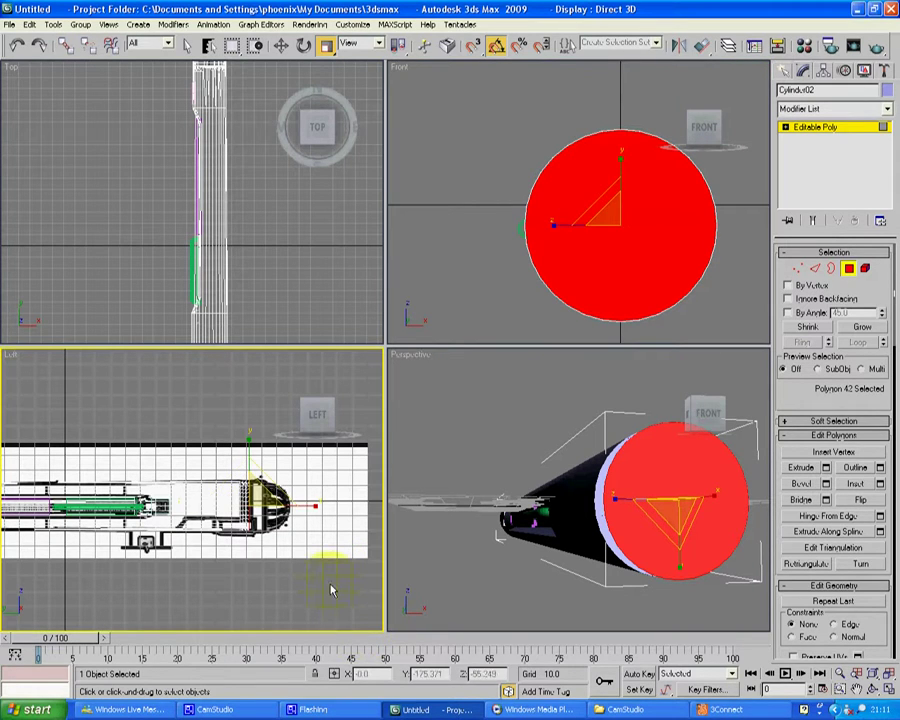
Move the cylinder's outermost ring of end vertices outward in the side view to match the edge of the blueprint's ridged section.
left_click(888, 691)
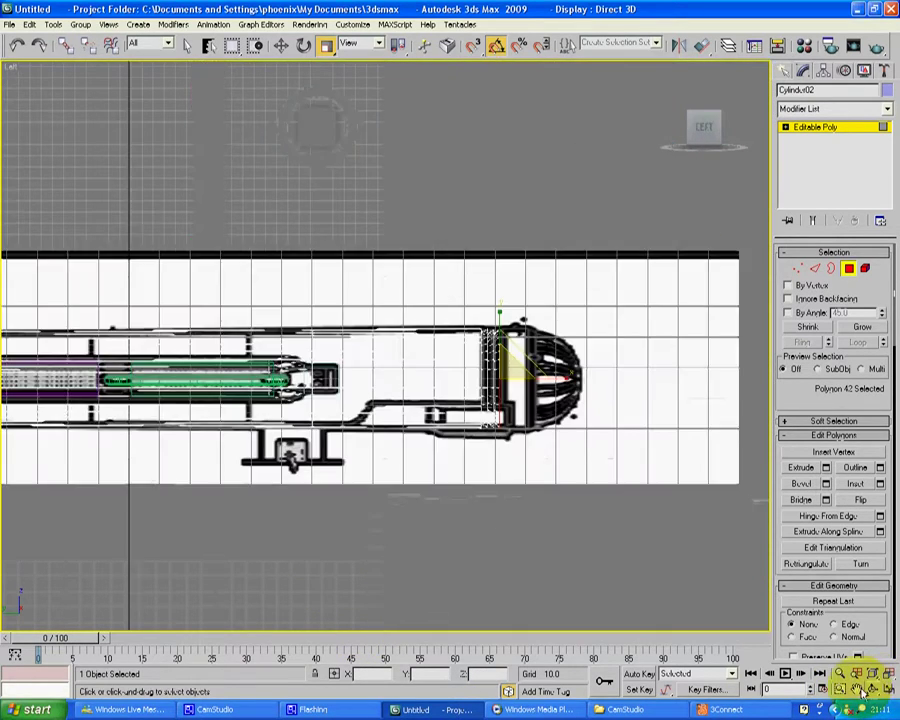
left_click(858, 689)
scroll(502, 458, "up", 2)
left_click_drag(597, 425, 541, 446)
scroll(540, 447, "up", 5)
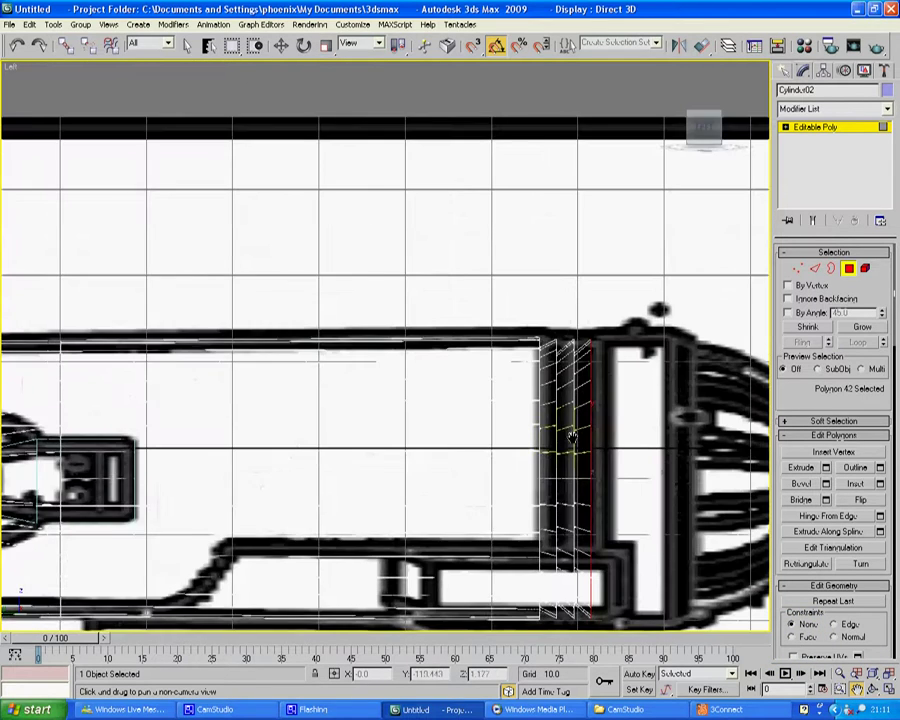
left_click(798, 270)
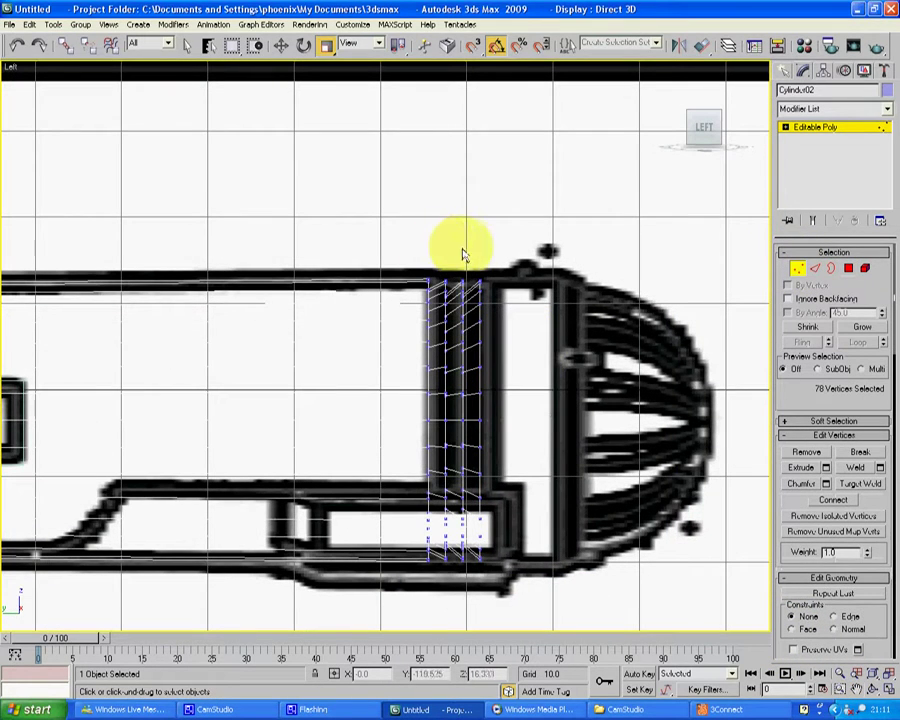
left_click_drag(468, 258, 534, 647)
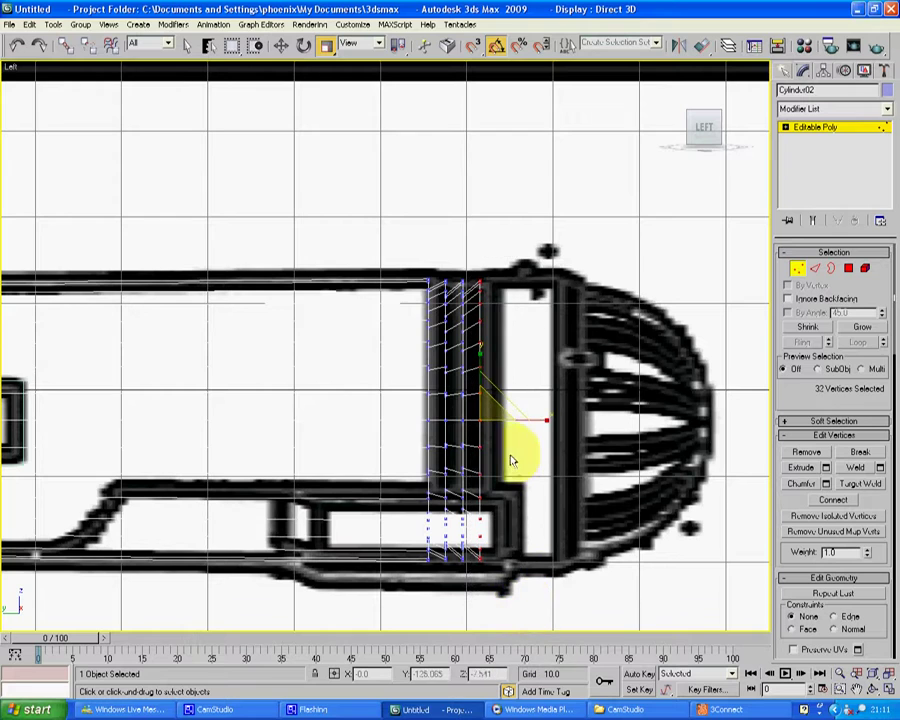
left_click(281, 45)
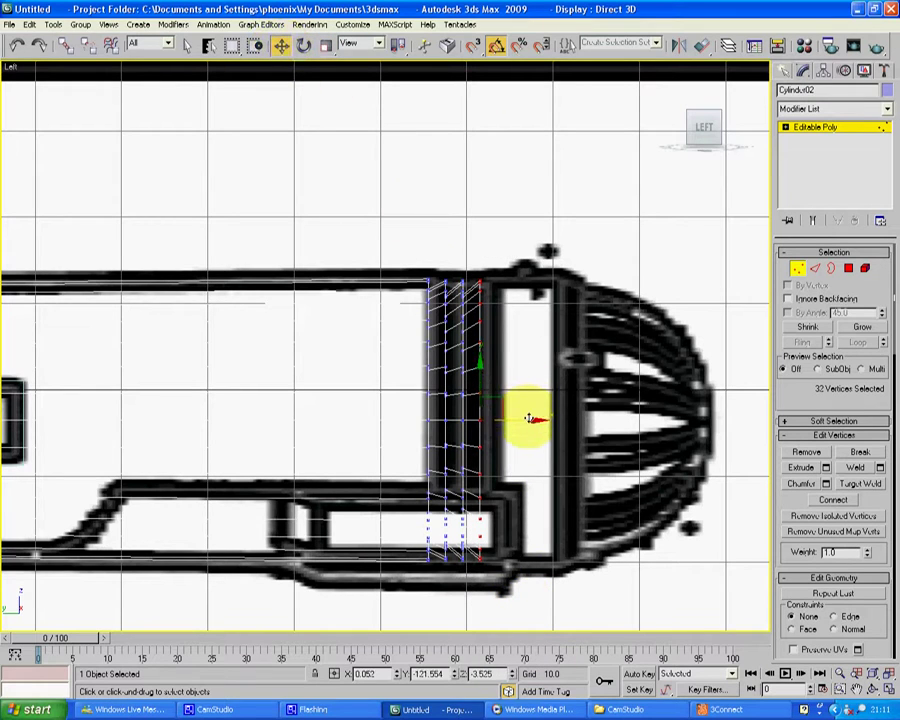
left_click_drag(531, 418, 538, 418)
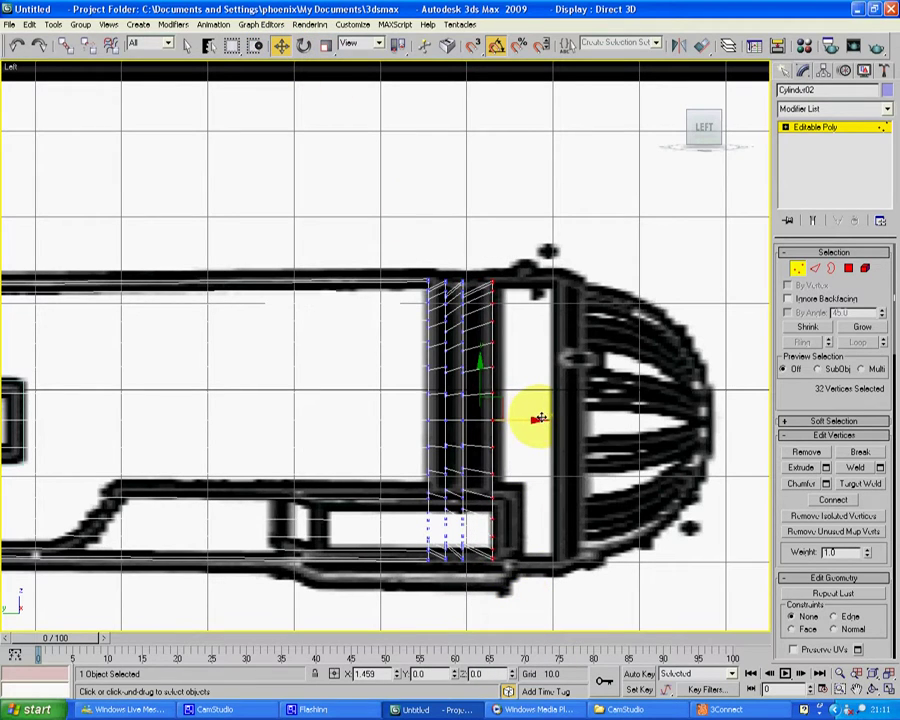
Shift the two inner groove vertex rings slightly toward the end so the ridges are evenly spaced over the blueprint.
left_click_drag(453, 261, 467, 590)
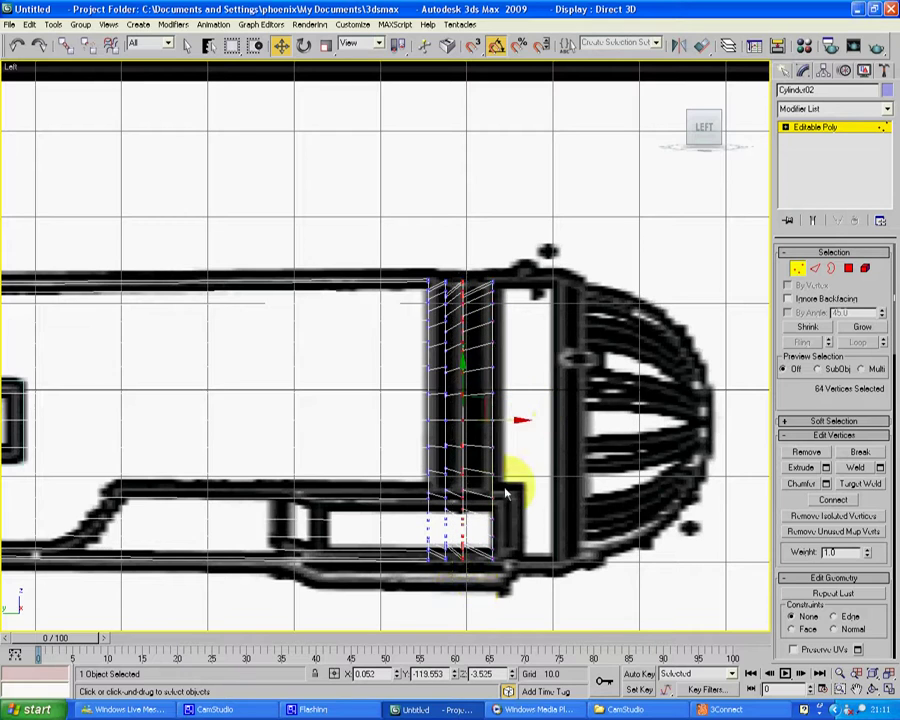
left_click_drag(501, 421, 509, 421)
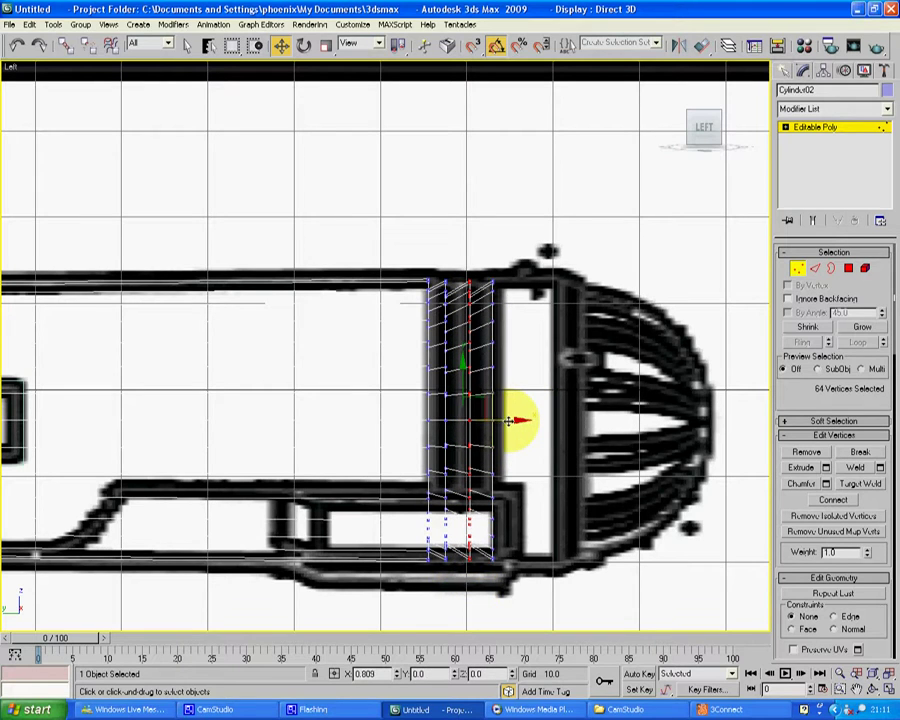
key("ctrl+z")
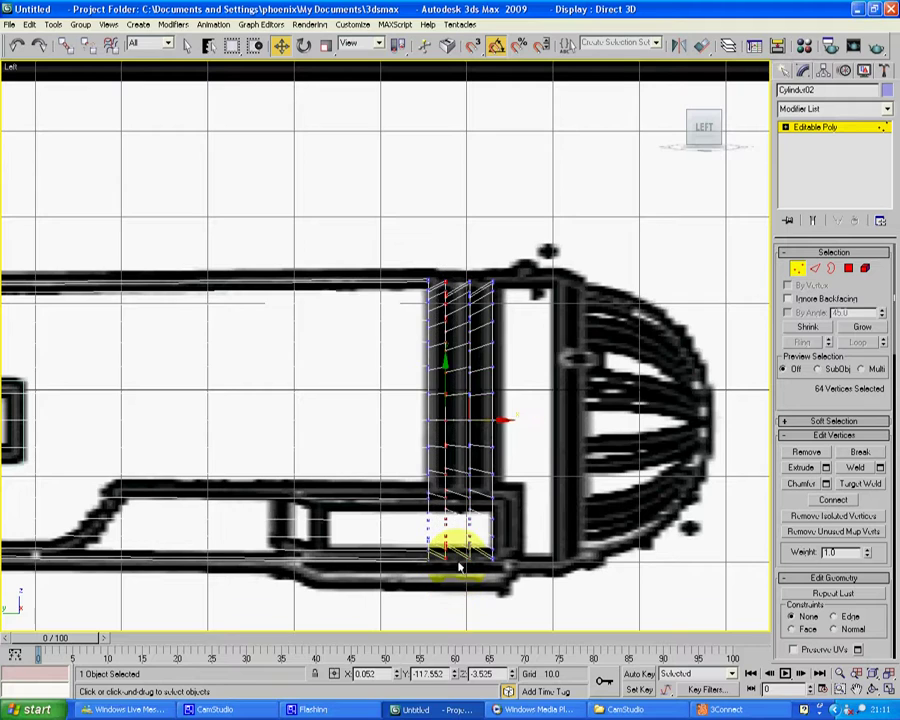
left_click_drag(487, 424, 492, 423)
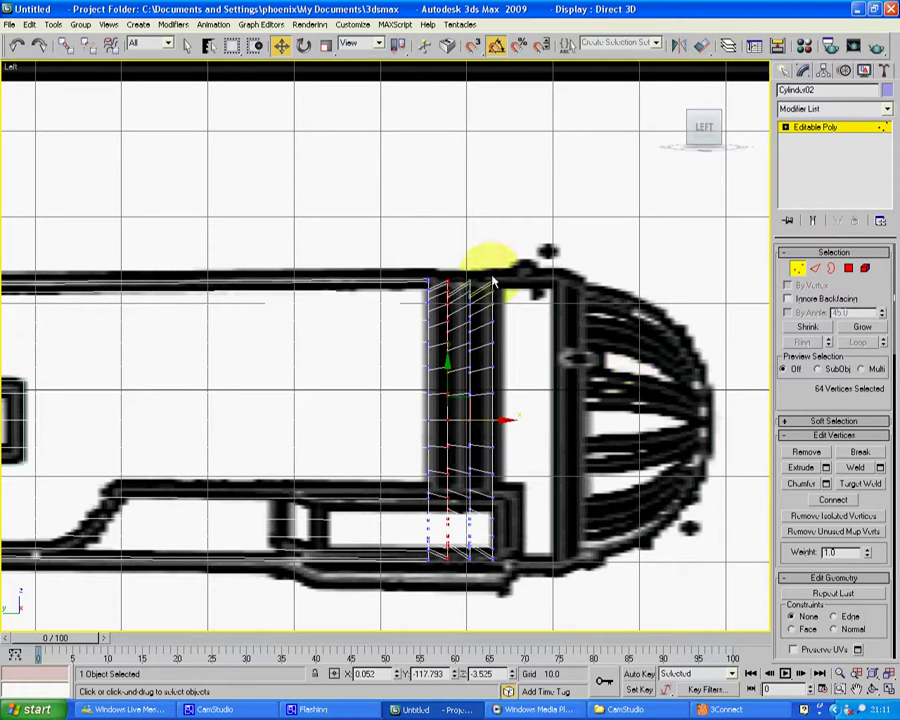
Scale the outermost vertex ring up slightly to the blueprint outline and extrude the end cap polygon by about 6.68.
left_click_drag(485, 280, 524, 585)
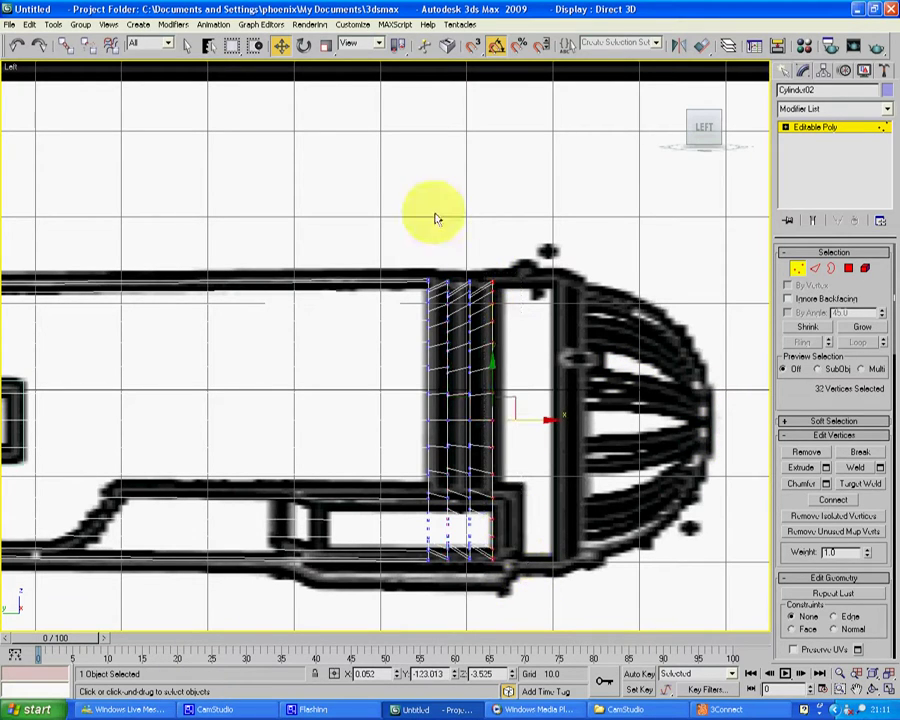
left_click(326, 45)
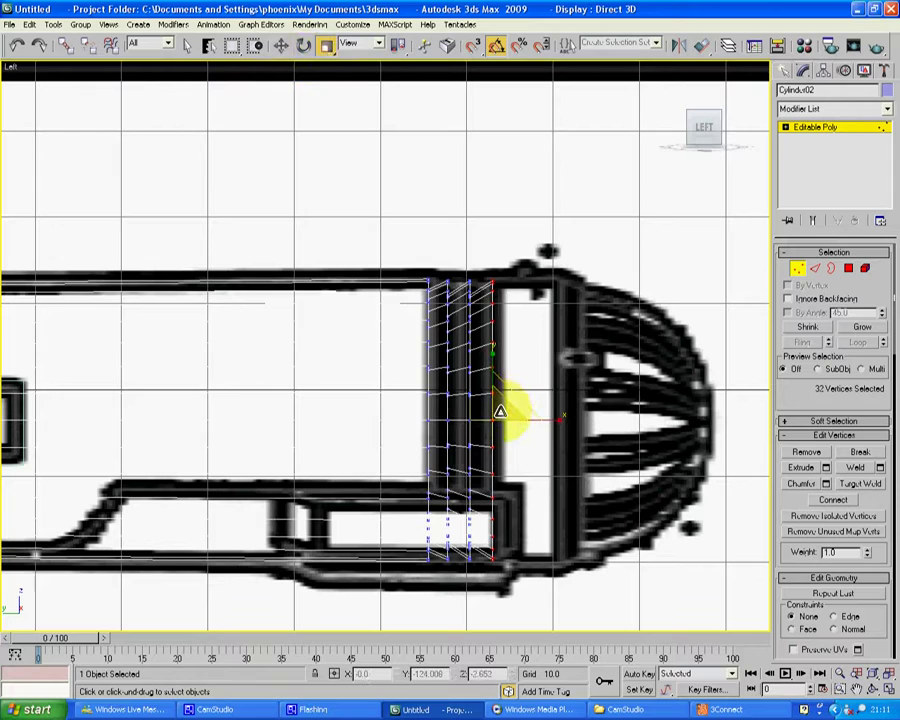
left_click_drag(500, 410, 500, 408)
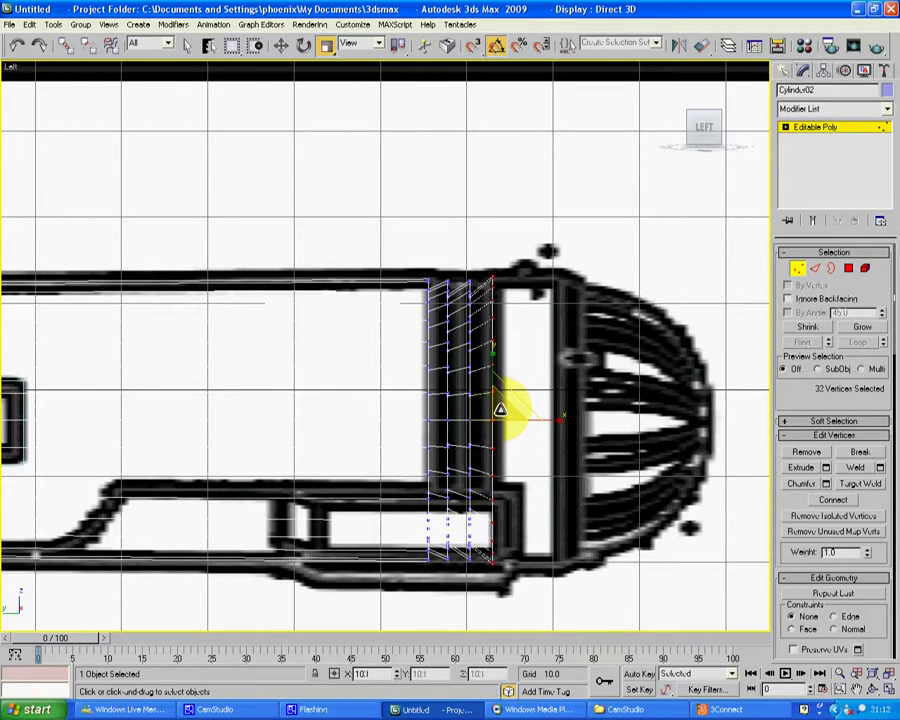
left_click(848, 268)
left_click(826, 468)
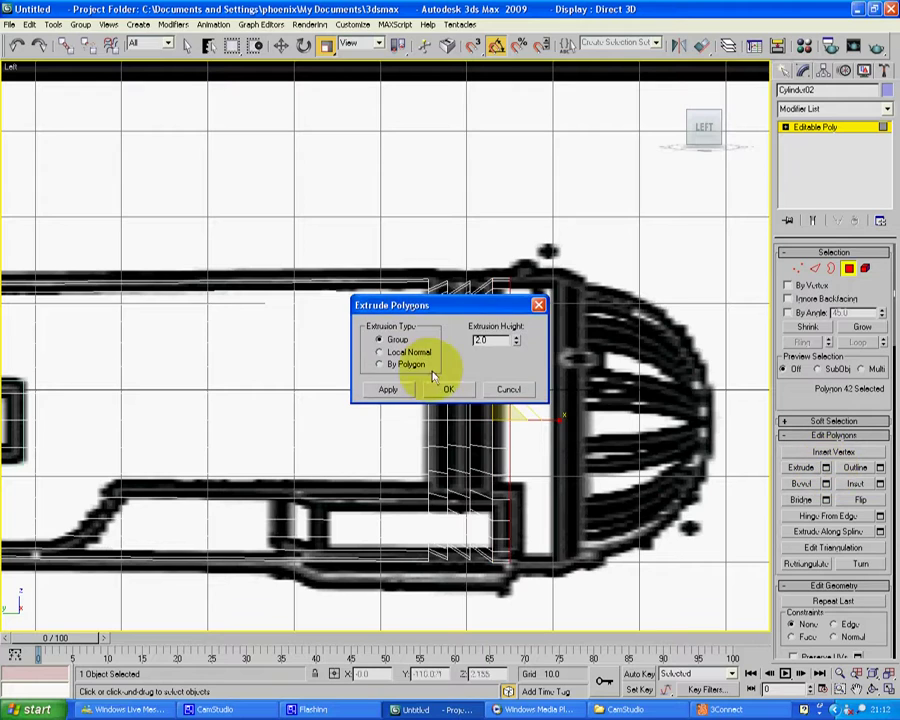
left_click_drag(478, 303, 777, 276)
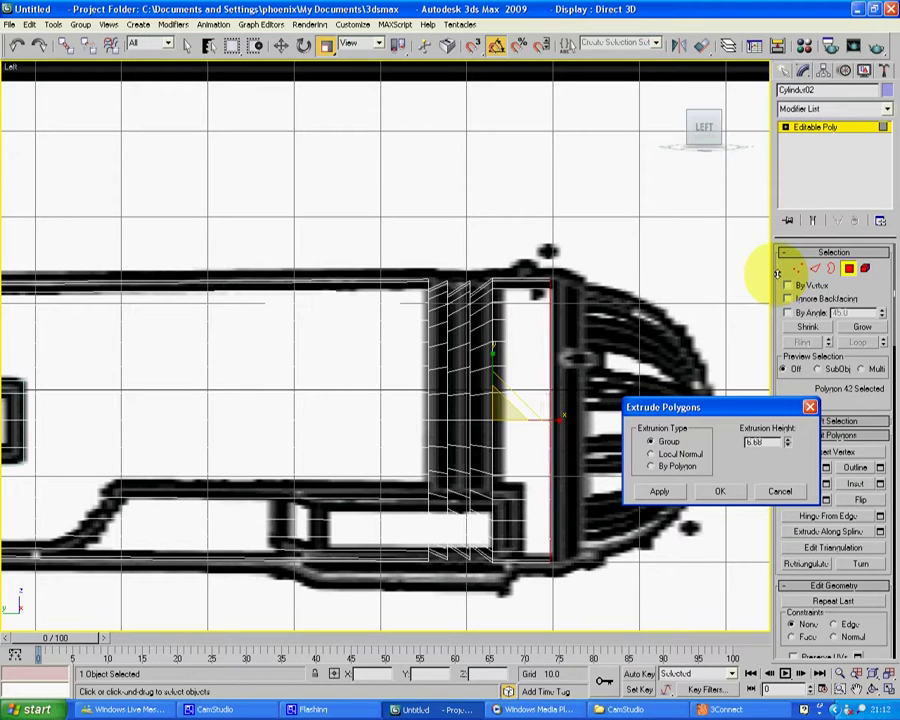
left_click(733, 493)
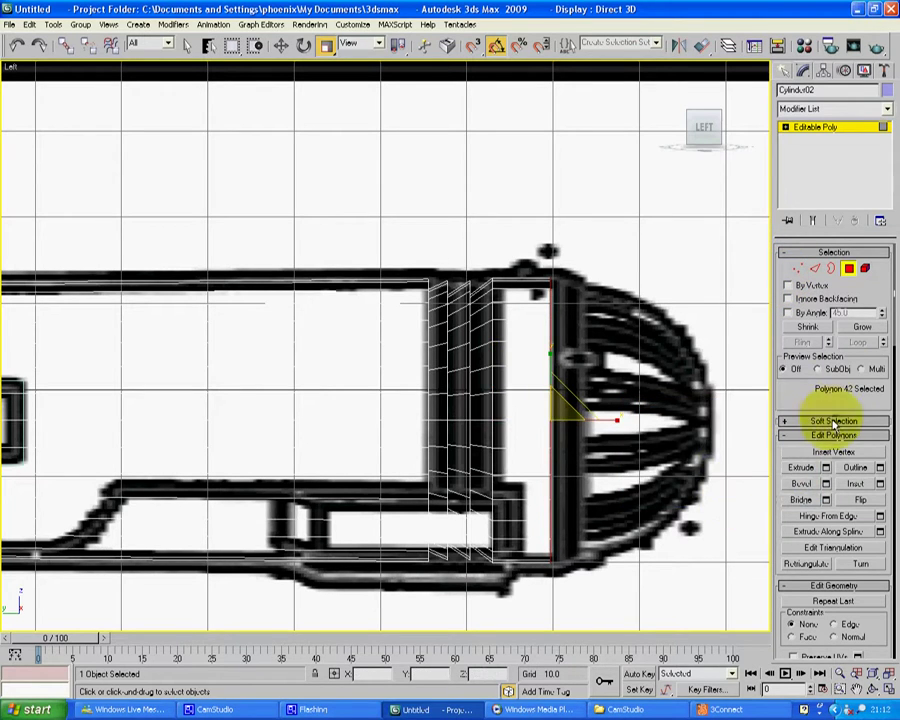
Extrude the end cap again to the base of the blueprint's dome and scale the new face inward to form a bevel.
left_click(826, 468)
left_click_drag(787, 447, 781, 472)
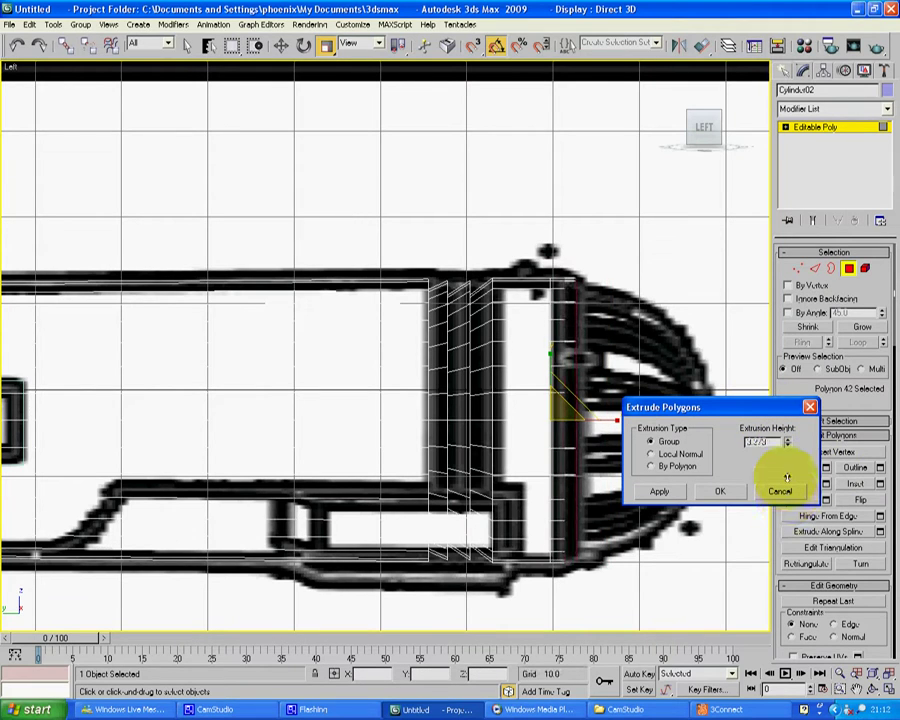
left_click(729, 490)
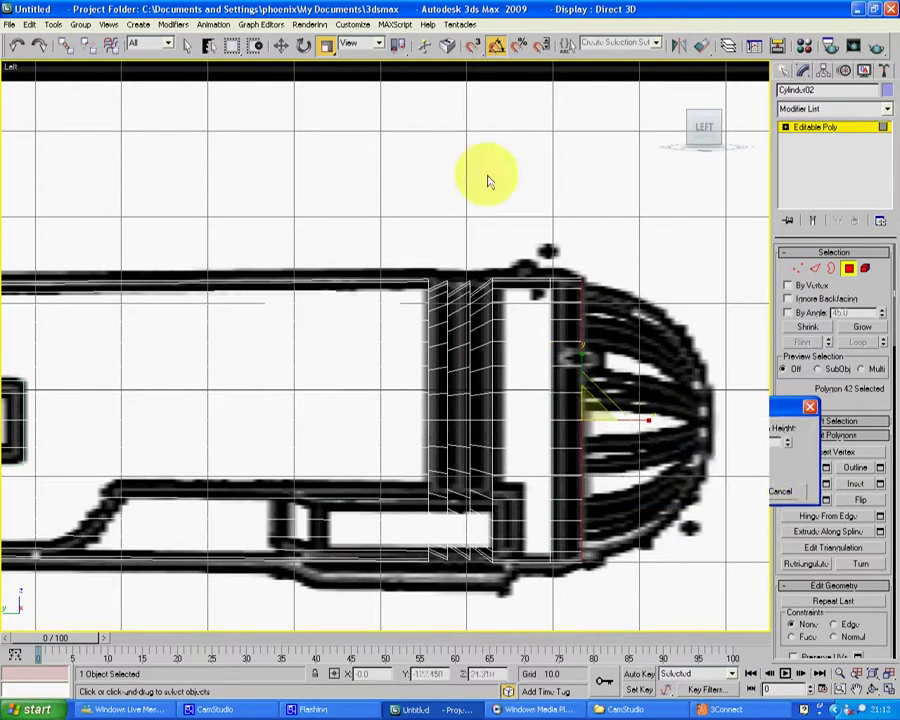
left_click(328, 46)
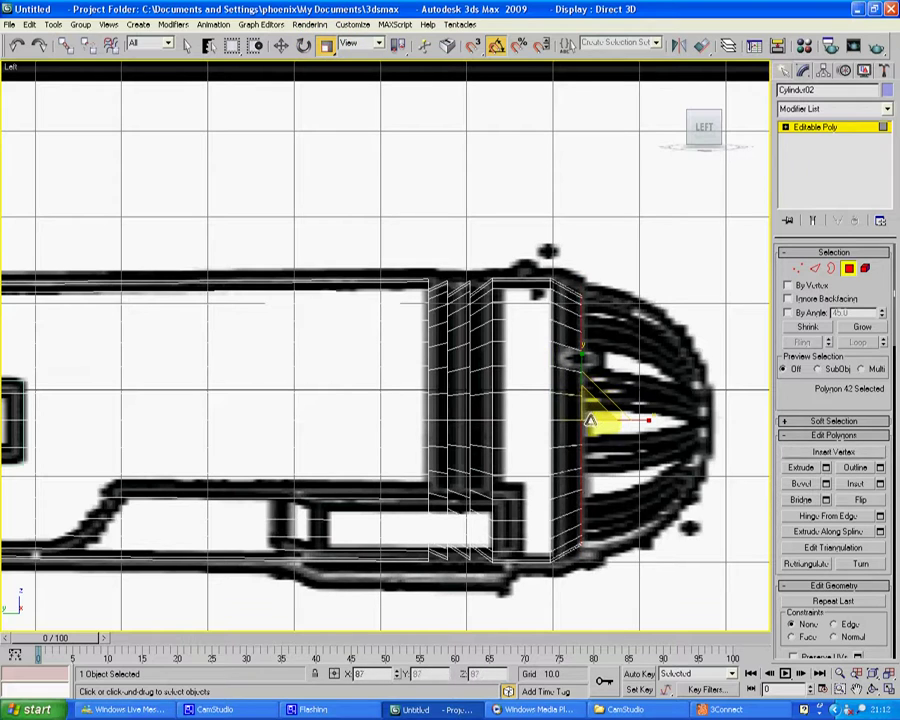
left_click_drag(590, 420, 589, 416)
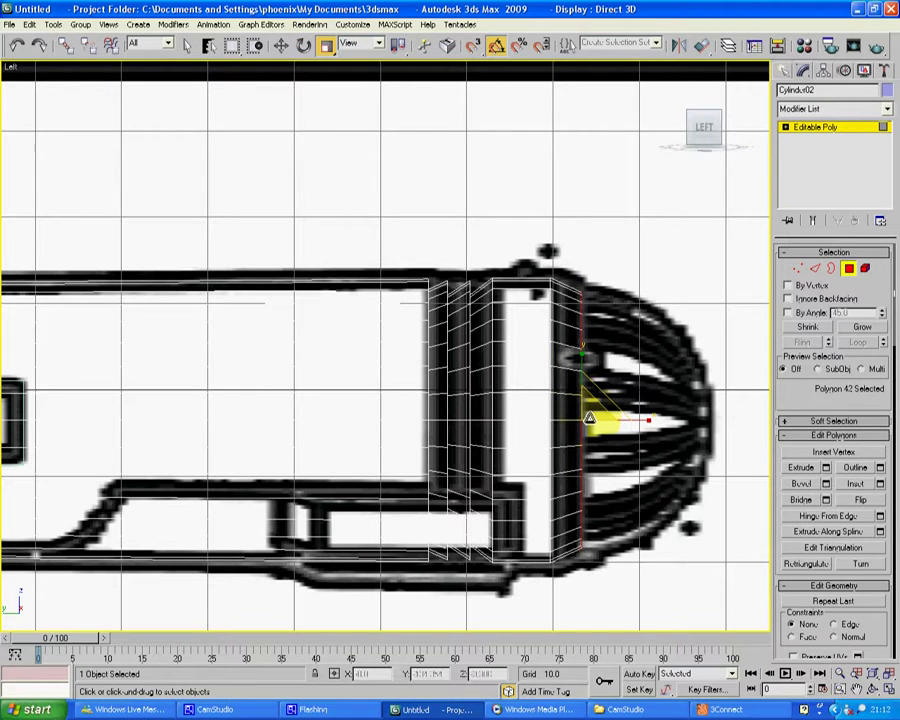
left_click(889, 690)
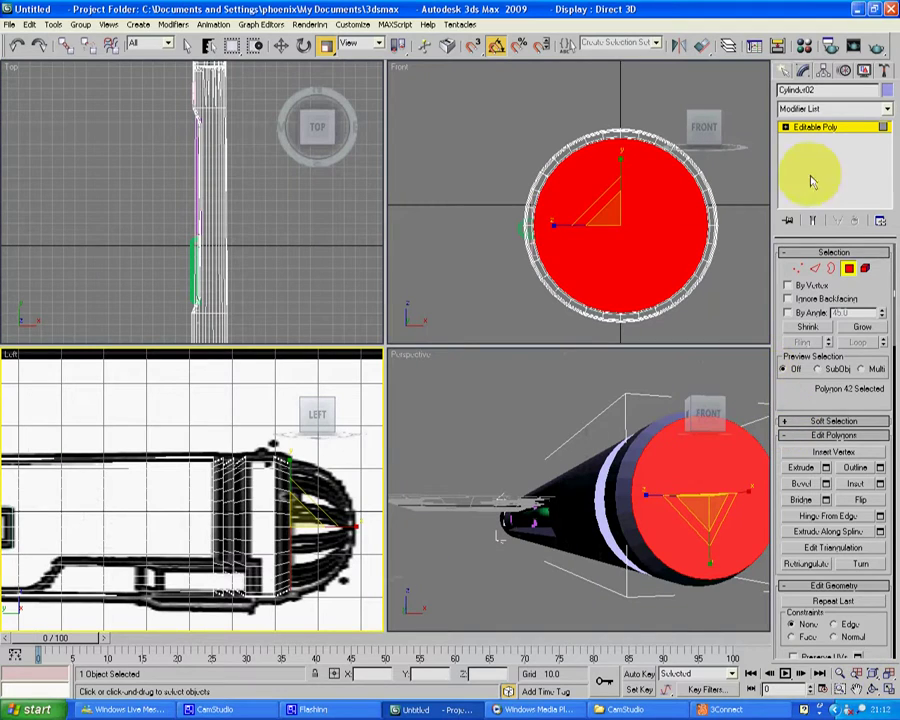
Create a sphere of about 14.1 radius centred on the cylinder in the front view, with a hemisphere value of 0.5.
left_click(785, 70)
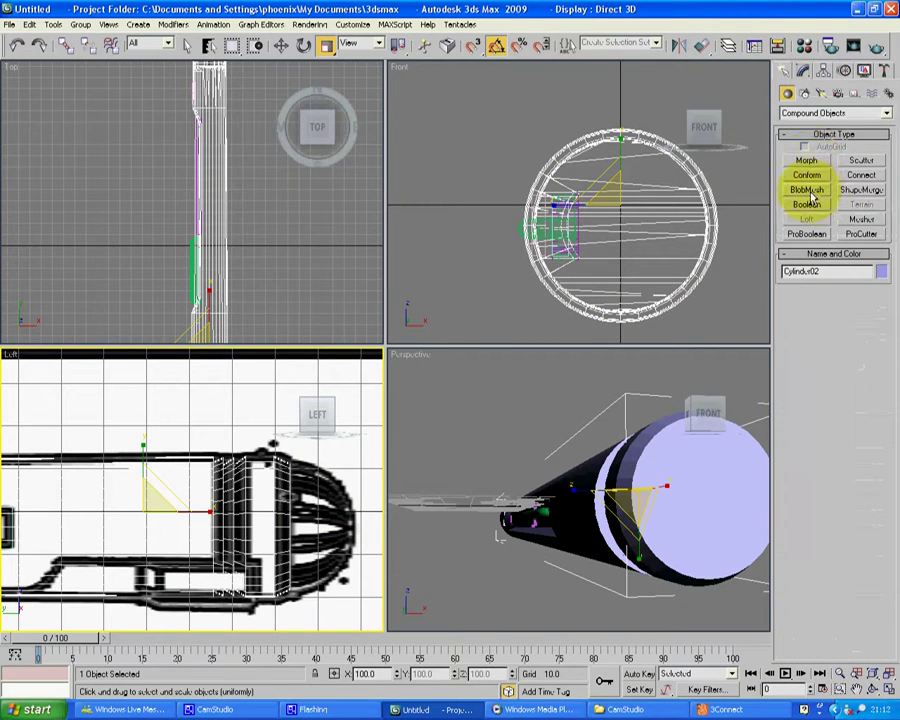
left_click(830, 112)
left_click(815, 127)
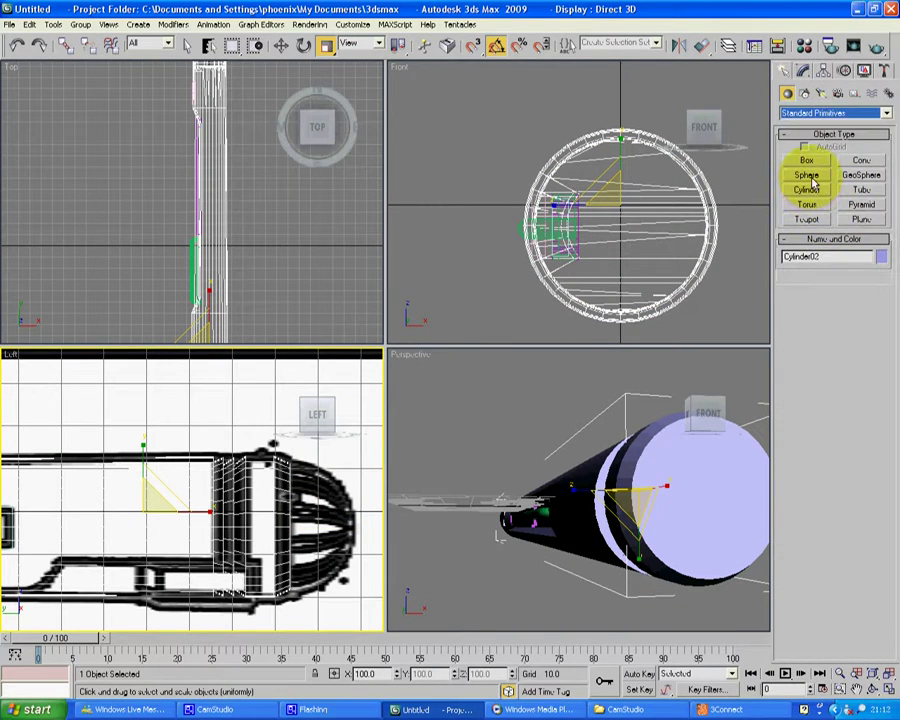
left_click(808, 176)
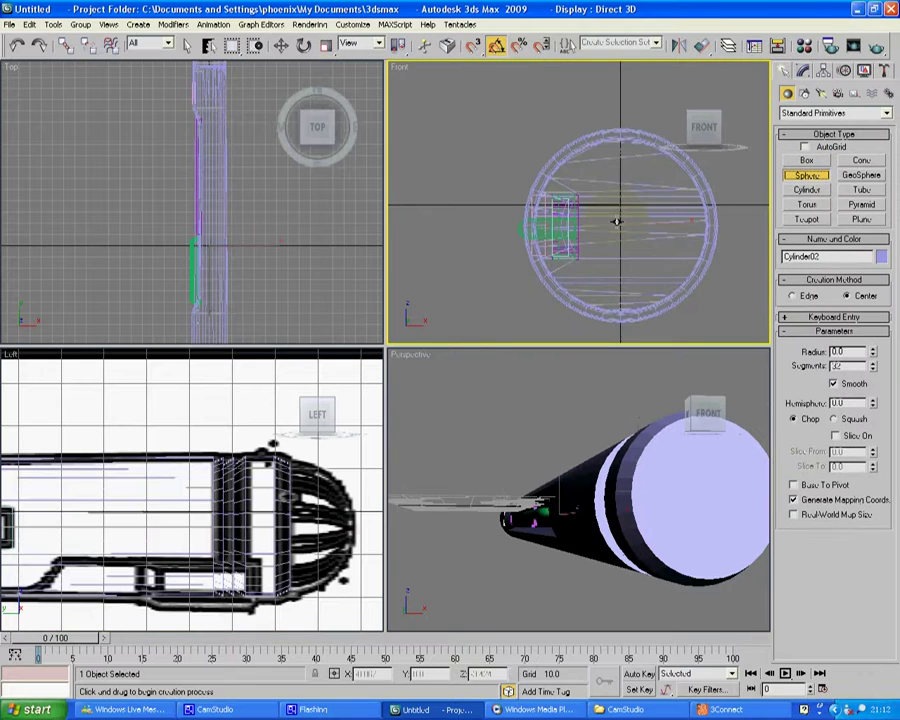
left_click_drag(620, 225, 586, 147)
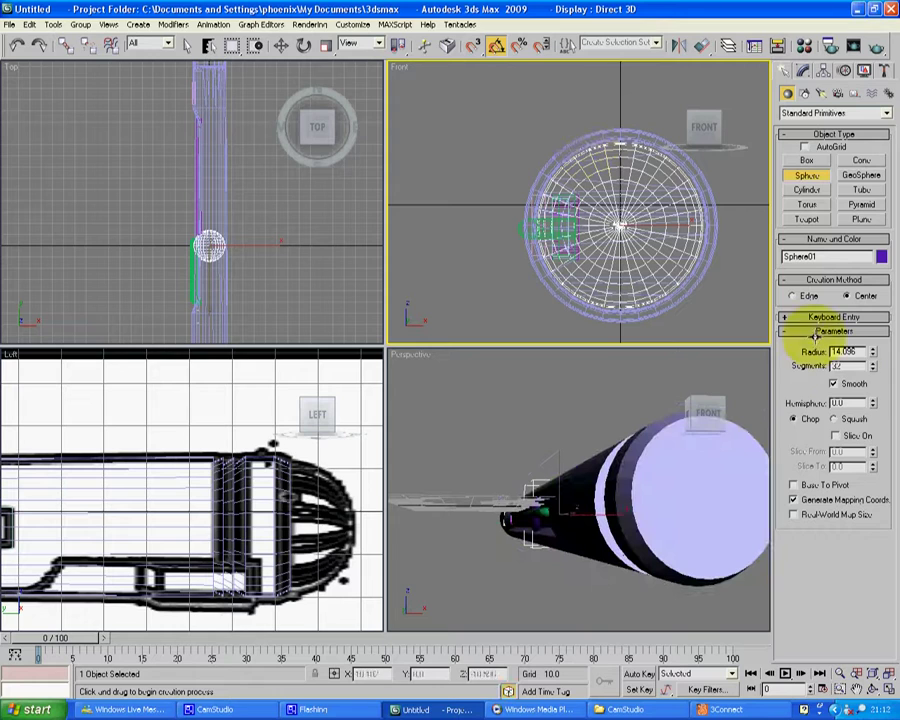
left_click_drag(851, 402, 812, 410)
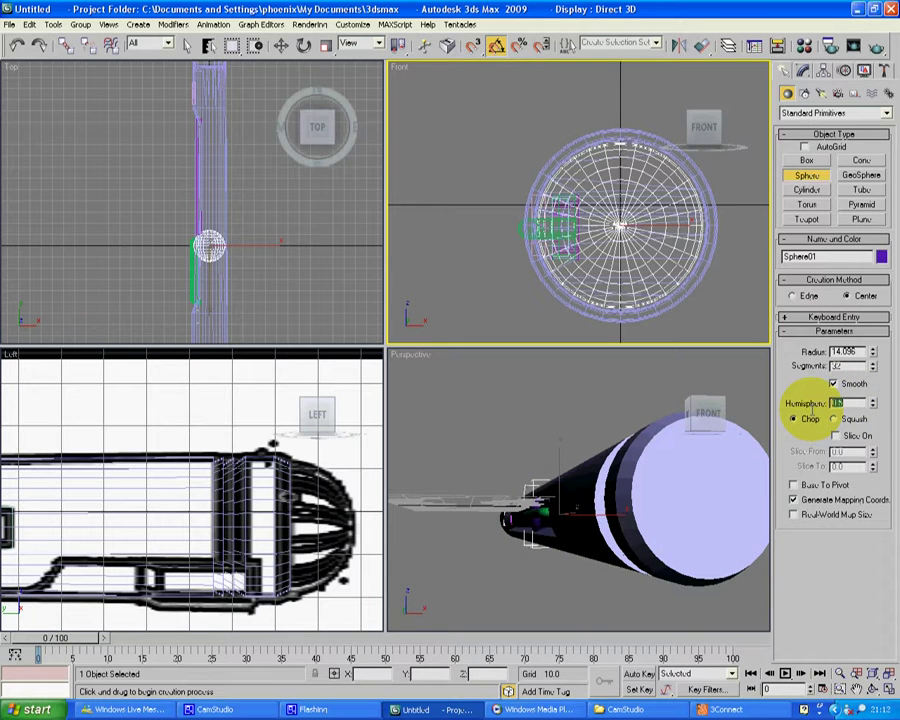
Move the hemisphere along the body's axis until its flat side sits on the bevelled end face.
right_click(281, 244)
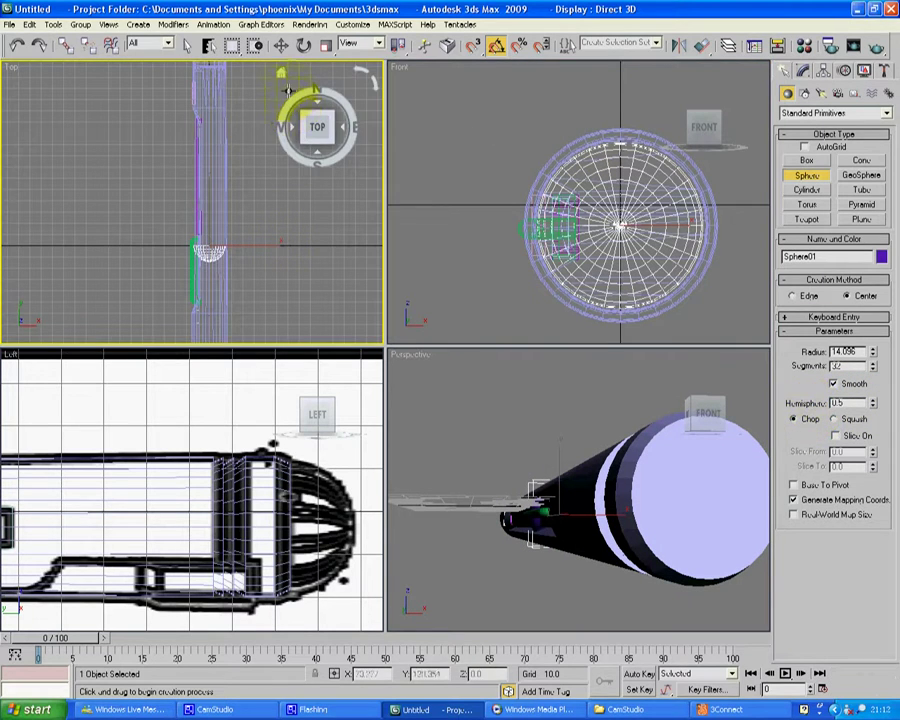
left_click(282, 46)
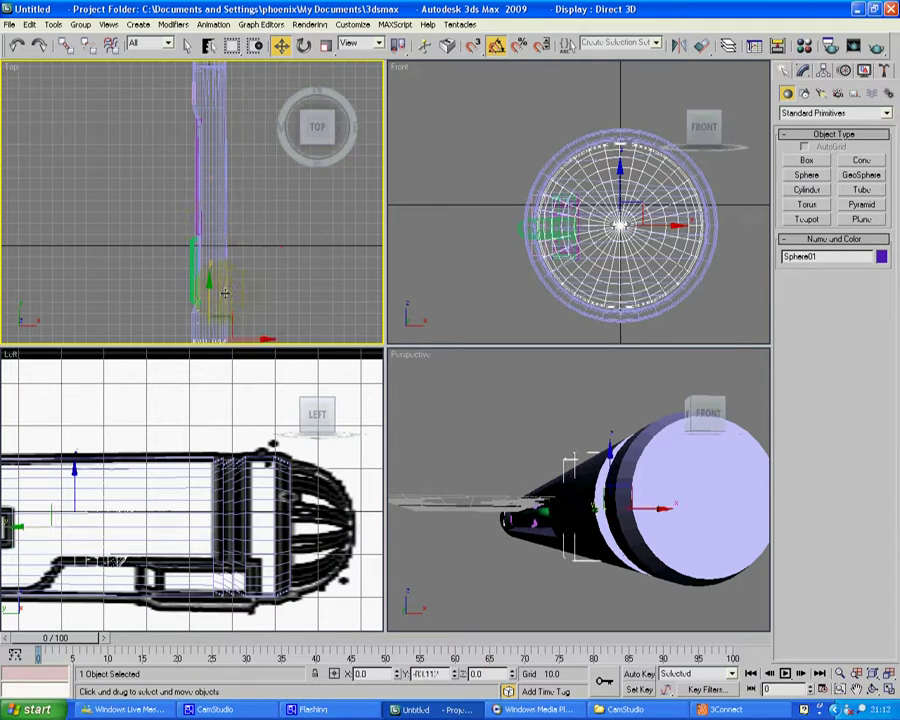
left_click_drag(228, 312, 230, 346)
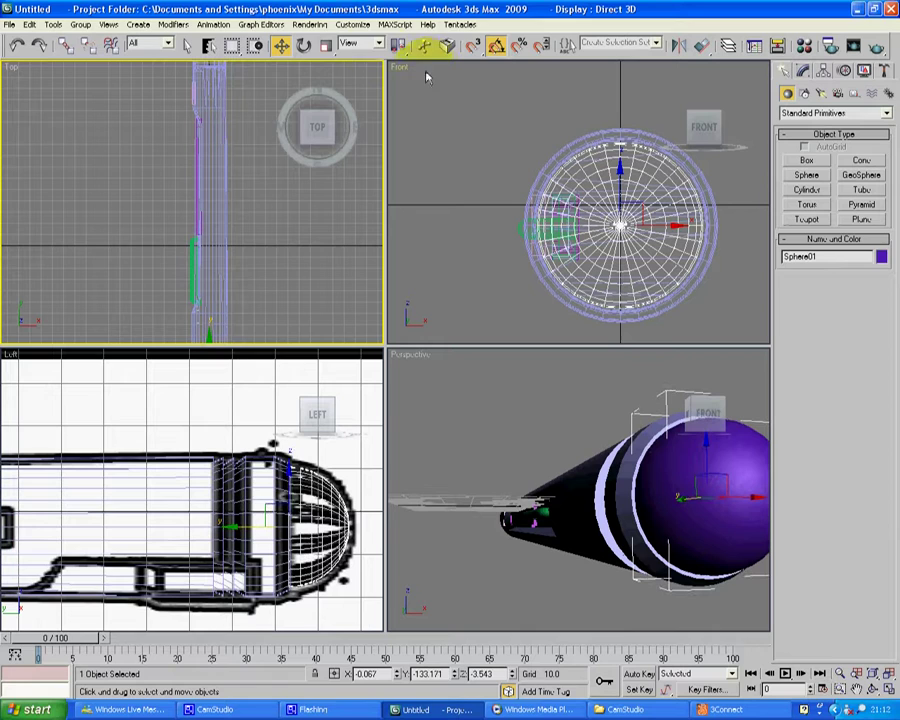
Uniformly scale the hemisphere to fit the bevelled end face.
left_click(326, 46)
left_click(706, 500)
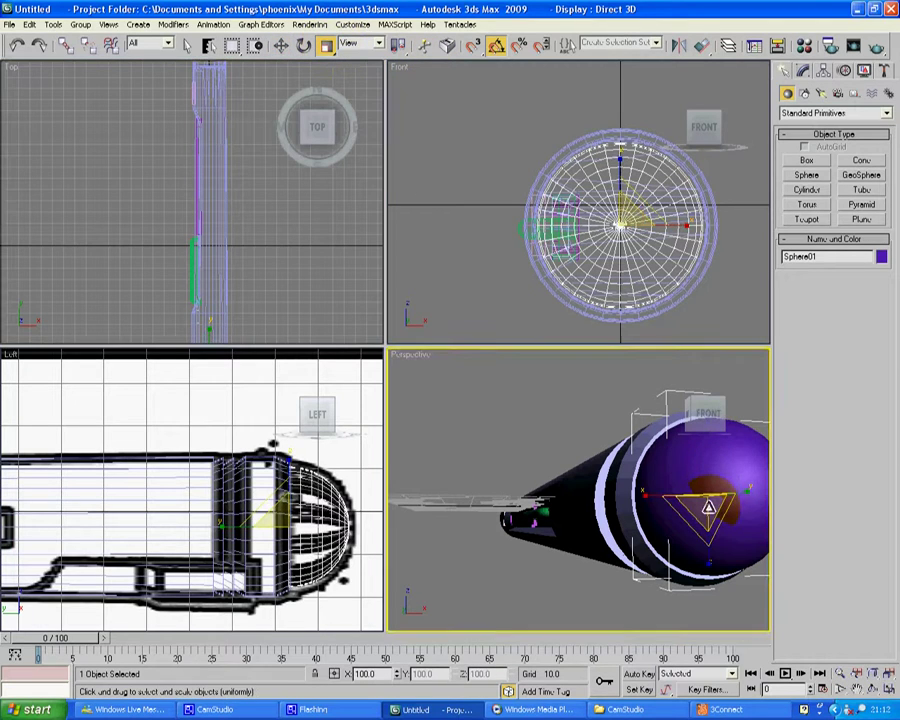